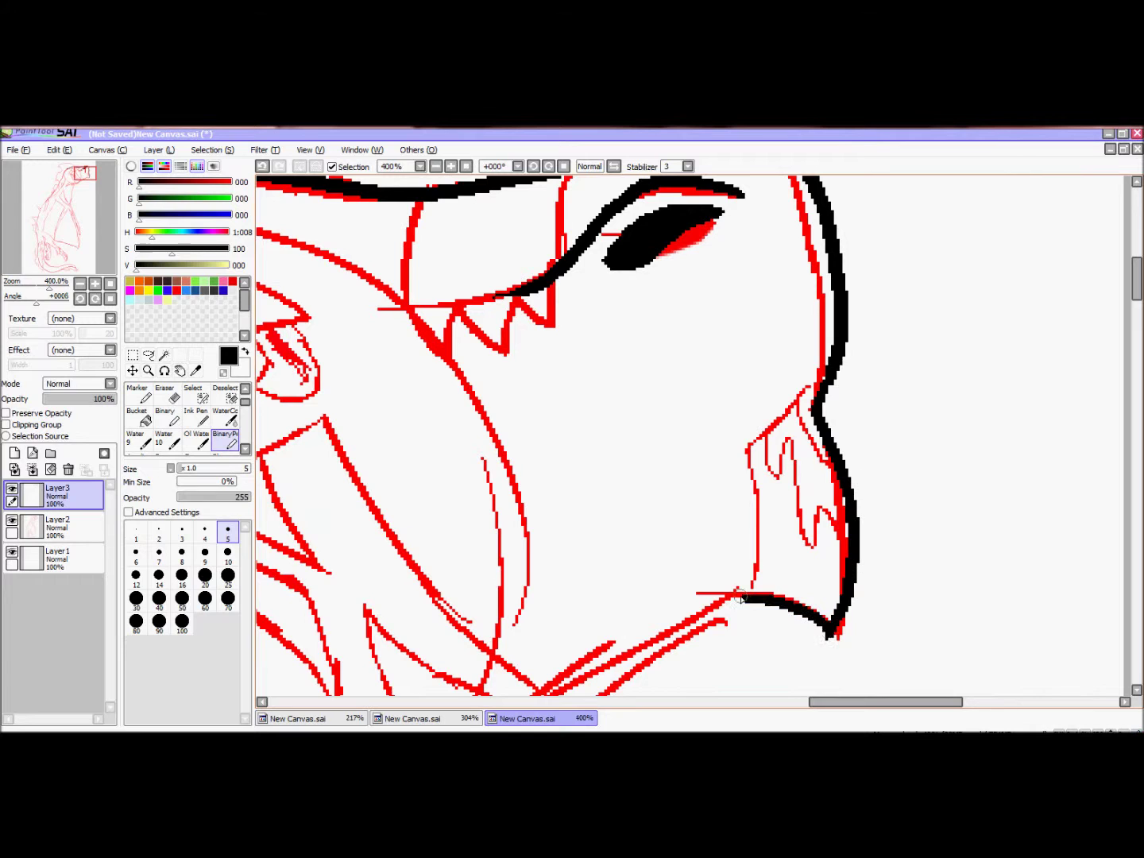
Ink the inner edge and small details at the front of the snout, plus the teeth along the upper lip.
mouse_move(806, 402)
left_mouse_down()
mouse_move(753, 448)
mouse_move(683, 481)
mouse_move(746, 586)
left_mouse_up()
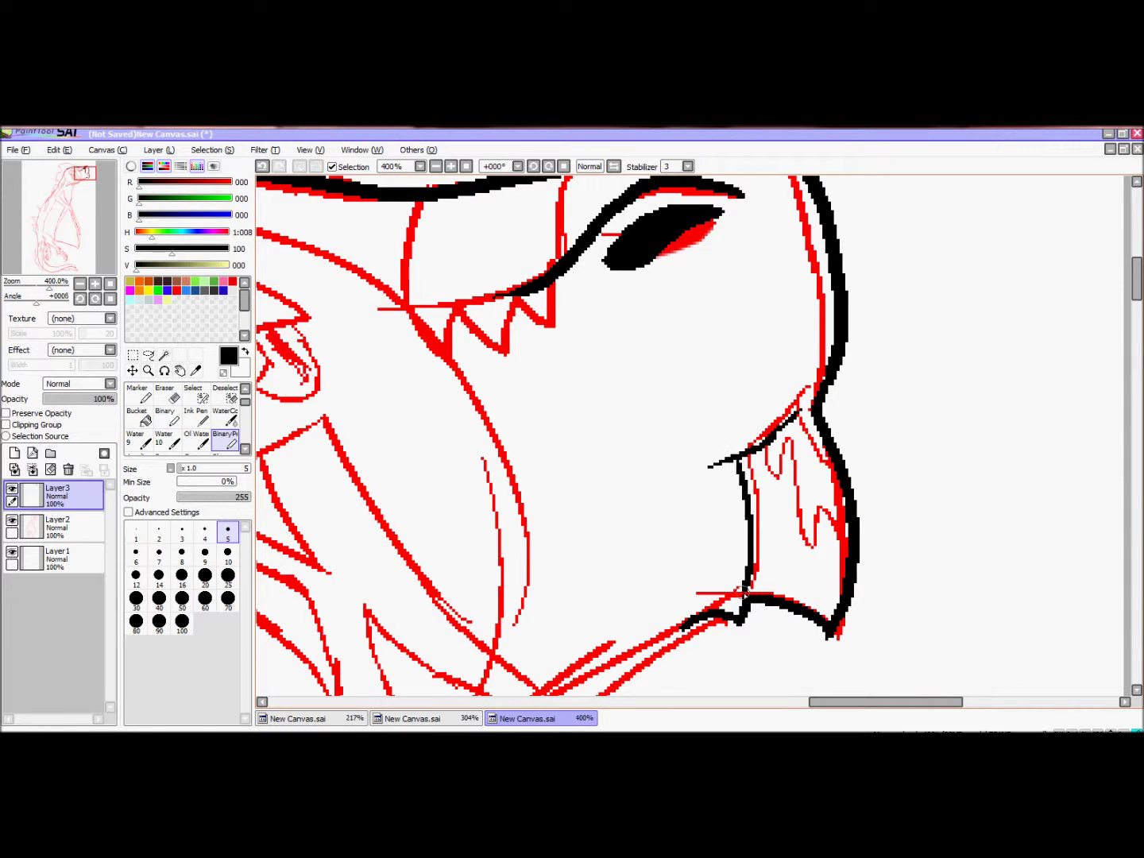
left_click_drag(774, 490, 786, 521)
scroll(820, 538, "down", 3)
scroll(682, 413, "up", 4)
scroll(547, 297, "left", 4)
mouse_move(769, 430)
left_mouse_down()
mouse_move(812, 390)
mouse_move(854, 439)
mouse_move(868, 402)
mouse_move(900, 425)
left_mouse_up()
Ink the creature's eye, tracing the iris, pupil and lid outline over the red sketch.
mouse_move(658, 408)
left_mouse_down()
mouse_move(547, 429)
mouse_move(434, 548)
mouse_move(664, 502)
left_mouse_up()
left_click_drag(637, 415, 570, 460)
mouse_move(627, 421)
left_mouse_down()
mouse_move(647, 460)
mouse_move(645, 447)
left_mouse_up()
left_click(263, 167)
mouse_move(655, 400)
left_mouse_down()
mouse_move(446, 362)
mouse_move(372, 459)
mouse_move(431, 549)
left_mouse_up()
left_click(263, 166)
left_click_drag(355, 523, 456, 568)
Ink the lower jaw line and the pointed markings on the cheek below the eye in black.
scroll(1030, 312, "down", 5)
mouse_move(1031, 312)
left_mouse_down()
mouse_move(746, 513)
mouse_move(510, 604)
mouse_move(433, 605)
mouse_move(548, 532)
mouse_move(263, 640)
mouse_move(517, 537)
mouse_move(609, 340)
left_mouse_up()
scroll(619, 321, "up", 5)
left_click_drag(429, 302, 343, 247)
mouse_move(344, 247)
left_mouse_down()
mouse_move(498, 498)
mouse_move(619, 602)
left_mouse_up()
left_click_drag(547, 185, 812, 448)
mouse_move(407, 290)
left_mouse_down()
mouse_move(528, 320)
mouse_move(498, 231)
left_mouse_up()
mouse_move(421, 305)
left_mouse_down()
mouse_move(568, 437)
mouse_move(454, 338)
left_mouse_up()
left_click_drag(592, 338, 770, 494)
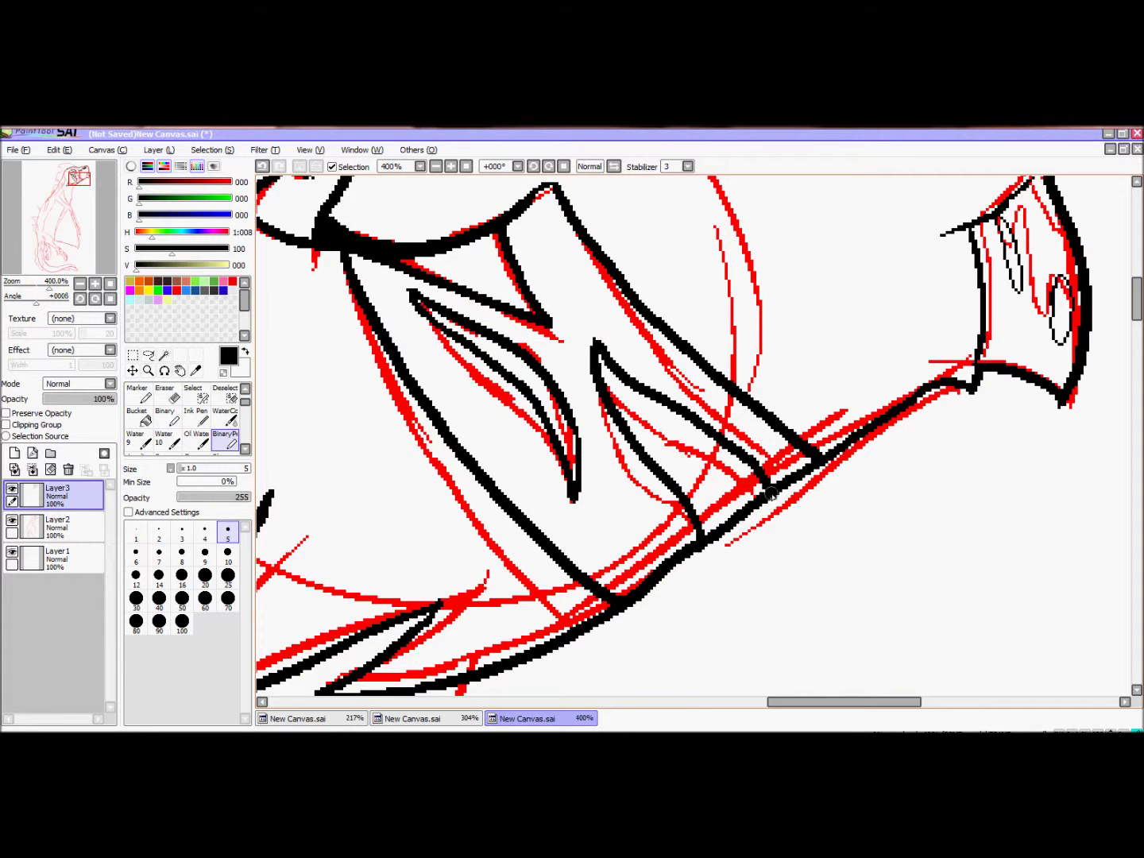
Ink the crest on the head and the scalloped frill running down behind the neck.
scroll(770, 494, "up", 6)
left_click_drag(858, 389, 460, 246)
scroll(460, 246, "left", 5)
mouse_move(661, 300)
left_mouse_down()
mouse_move(309, 419)
mouse_move(451, 627)
left_mouse_up()
scroll(691, 437, "down", 5)
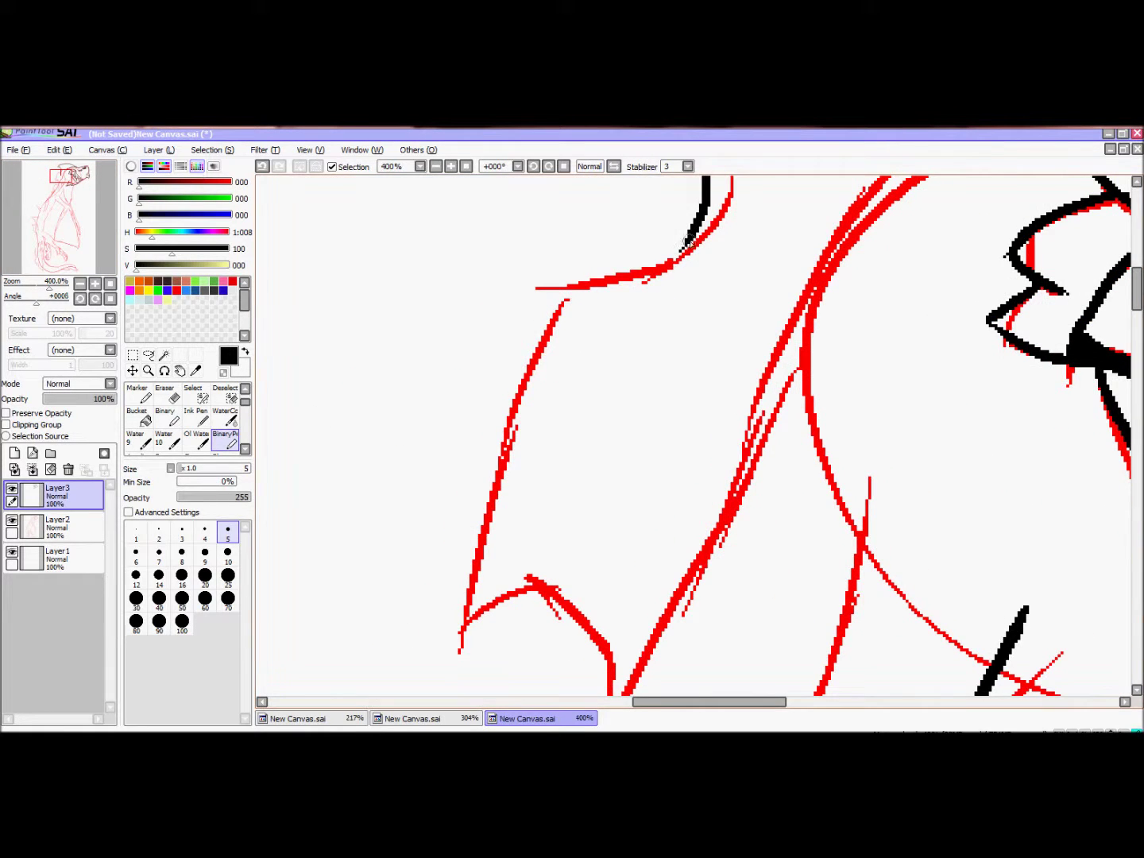
mouse_move(683, 248)
left_mouse_down()
mouse_move(560, 329)
mouse_move(475, 609)
mouse_move(580, 608)
mouse_move(618, 682)
left_mouse_up()
scroll(618, 683, "down", 5)
mouse_move(588, 354)
left_mouse_down()
mouse_move(425, 484)
mouse_move(326, 609)
mouse_move(314, 691)
left_mouse_up()
scroll(314, 691, "left", 3)
scroll(548, 329, "down", 5)
mouse_move(548, 330)
left_mouse_down()
mouse_move(508, 375)
mouse_move(421, 568)
left_mouse_up()
scroll(421, 568, "up", 5)
scroll(421, 568, "right", 5)
scroll(567, 315, "up", 5)
scroll(568, 315, "right", 5)
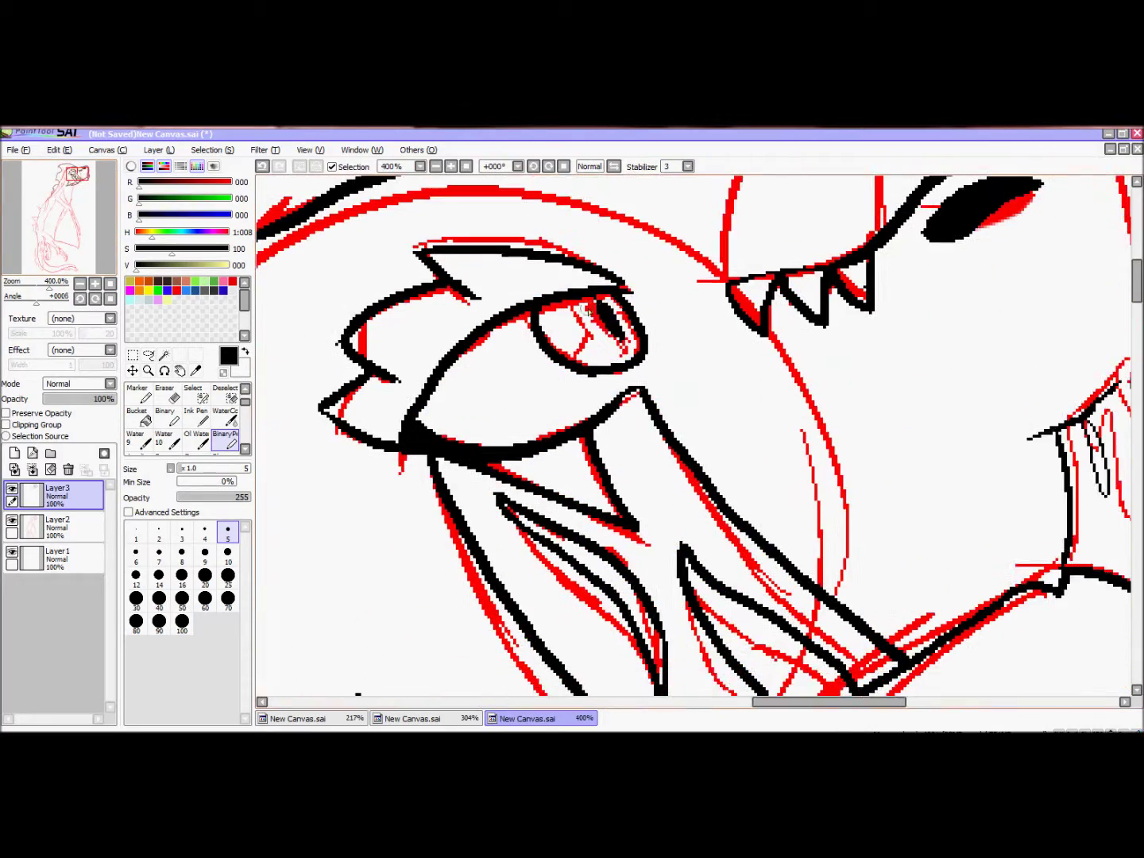
scroll(619, 339, "down", 3)
scroll(618, 338, "left", 5)
scroll(619, 339, "left", 3)
scroll(620, 210, "down", 3)
scroll(620, 211, "down", 5)
scroll(620, 212, "left", 3)
left_click_drag(607, 179, 301, 596)
left_click(261, 166)
Ink the rear contour of the neck beside the frill, replacing strokes that stray from the sketch.
scroll(691, 437, "up", 2)
scroll(691, 438, "left", 3)
mouse_move(667, 182)
left_mouse_down()
mouse_move(515, 505)
mouse_move(468, 566)
left_mouse_up()
left_click_drag(521, 520, 588, 572)
left_click(262, 167)
key("ctrl+z")
mouse_move(543, 469)
left_mouse_down()
mouse_move(493, 562)
mouse_move(440, 608)
left_mouse_up()
key("ctrl+z")
key("ctrl+z")
mouse_move(541, 471)
left_mouse_down()
mouse_move(568, 574)
mouse_move(719, 388)
left_mouse_up()
Ink the long front contour of the neck from below the cheek down toward its lower end.
scroll(690, 437, "up", 3)
scroll(692, 437, "right", 3)
mouse_move(449, 648)
left_mouse_down()
mouse_move(476, 588)
mouse_move(446, 646)
left_mouse_up()
key("ctrl+z")
scroll(691, 438, "down", 3)
mouse_move(337, 582)
left_mouse_down()
mouse_move(568, 396)
mouse_move(672, 239)
mouse_move(616, 322)
mouse_move(662, 216)
left_mouse_up()
scroll(690, 437, "up", 4)
scroll(630, 225, "down", 1)
key("ctrl+z")
mouse_move(512, 545)
left_mouse_down()
mouse_move(528, 478)
mouse_move(630, 222)
left_mouse_up()
key("ctrl+z")
key("ctrl+y")
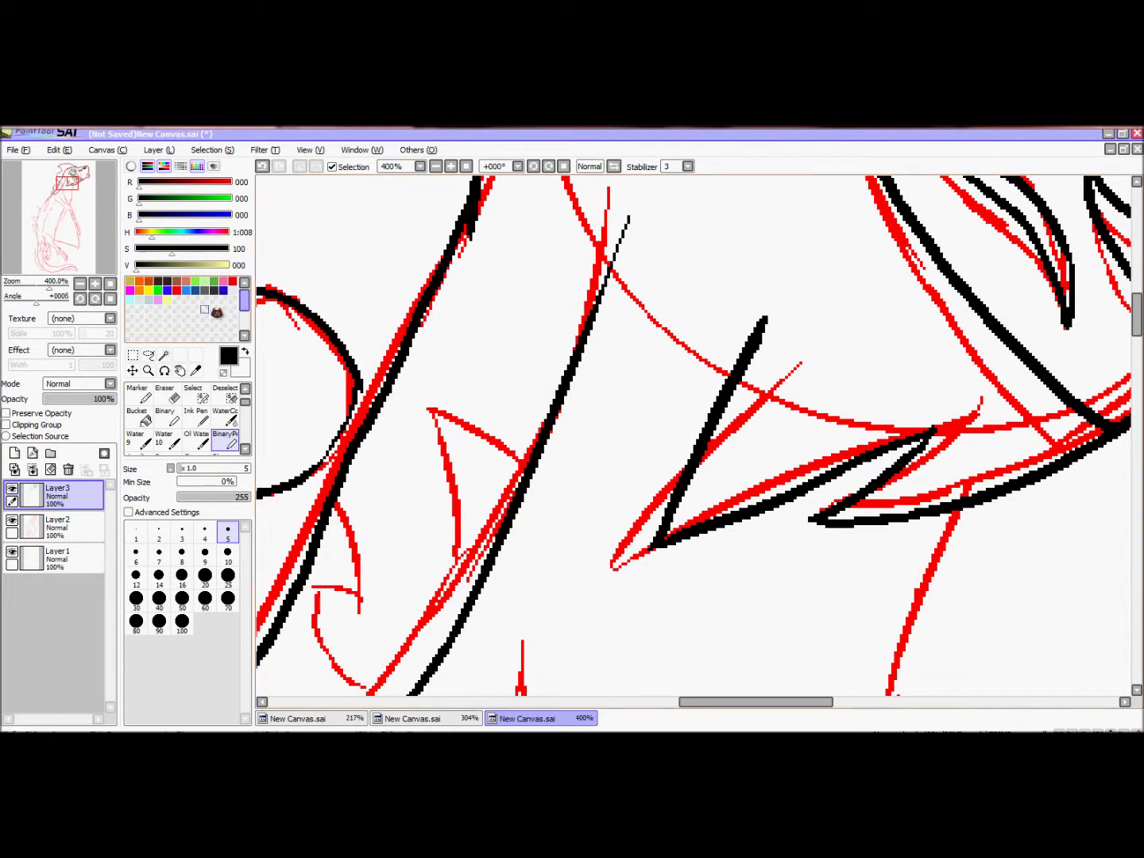
Ink the pointed lower end of the neck section and short crease lines inside the frill's scallops.
scroll(528, 505, "down", 3)
scroll(770, 283, "up", 3)
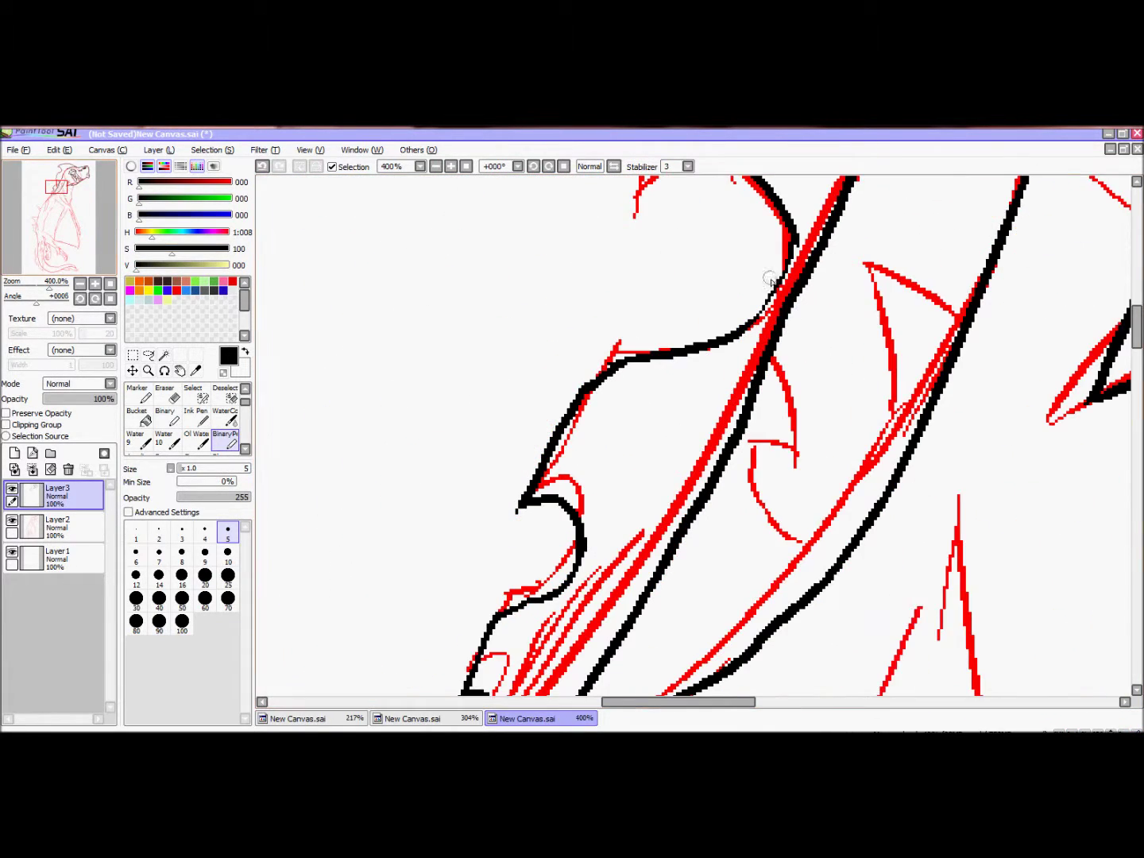
scroll(509, 429, "down", 3)
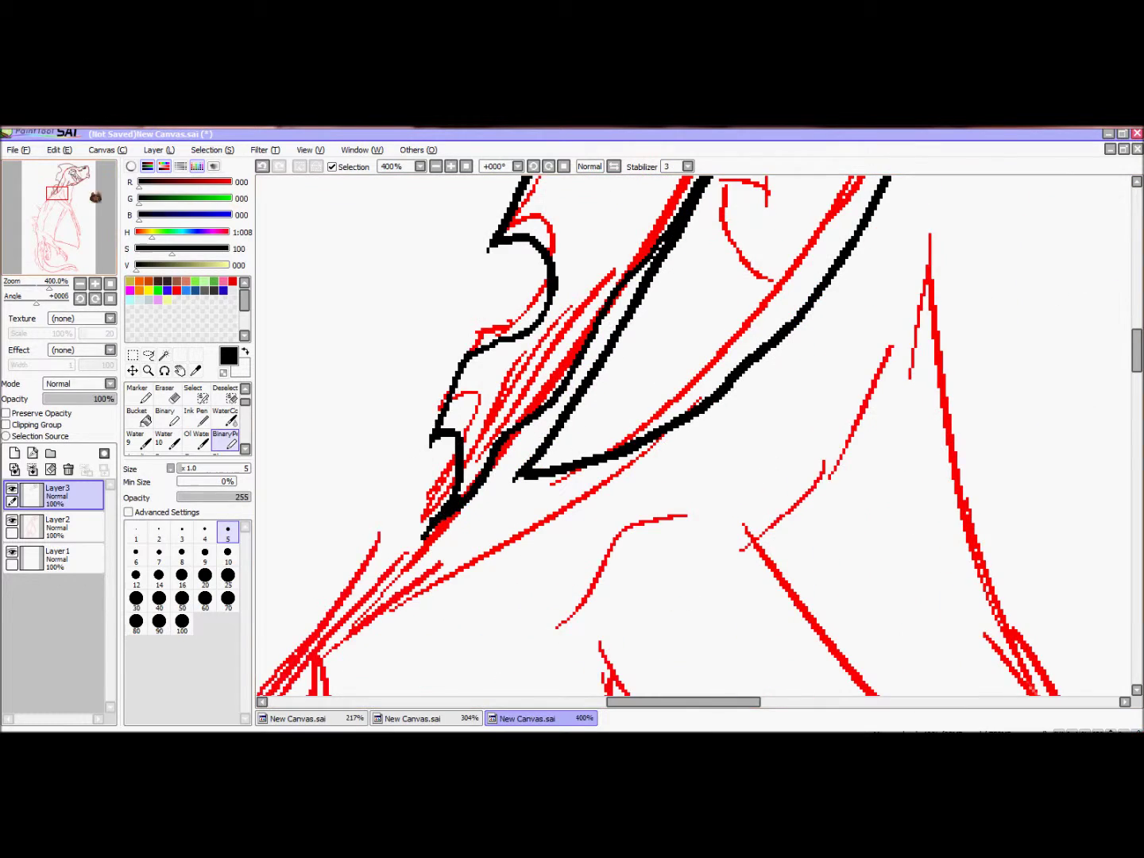
scroll(461, 501, "down", 1)
scroll(301, 308, "up", 6)
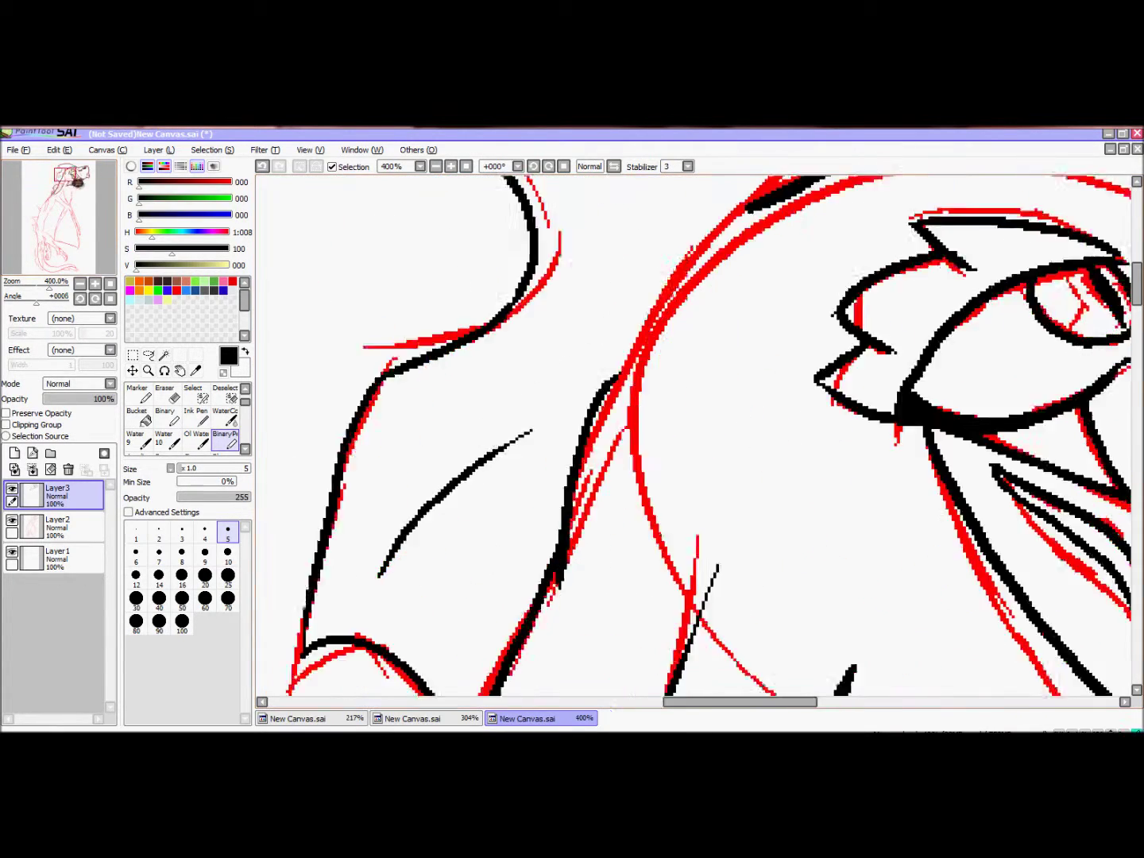
mouse_move(396, 624)
left_mouse_down()
mouse_move(238, 550)
mouse_move(104, 537)
left_mouse_up()
mouse_move(446, 556)
left_mouse_down()
mouse_move(429, 366)
mouse_move(274, 596)
left_mouse_up()
Ink the two vertical lines across the upper snout between the top contour and the mouth line.
left_click_drag(501, 381, 493, 489)
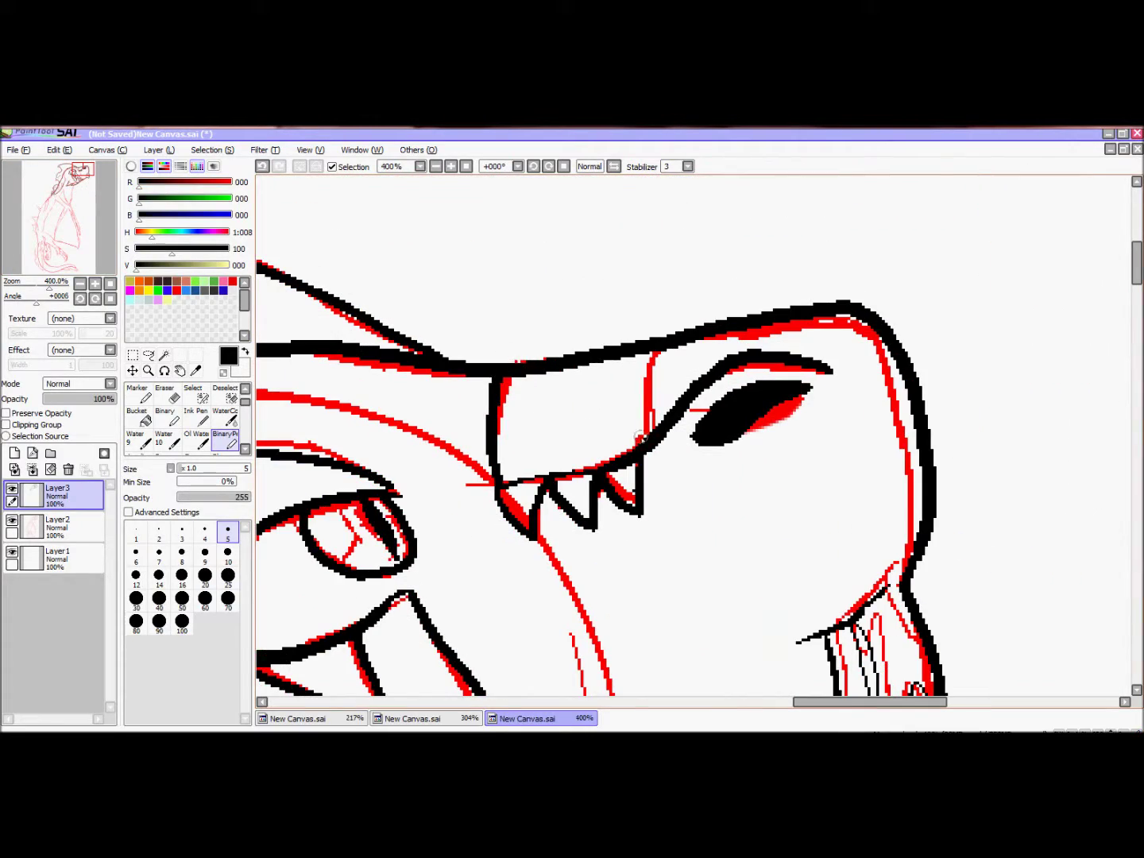
left_click_drag(640, 355, 633, 440)
mouse_move(513, 376)
left_mouse_down()
mouse_move(598, 366)
mouse_move(571, 386)
mouse_move(508, 387)
left_mouse_up()
key("ctrl+z")
mouse_move(588, 361)
left_mouse_down()
mouse_move(607, 394)
mouse_move(675, 332)
left_mouse_up()
Ink the throat and chest contours from the jaw down to where they meet at the wing joint.
scroll(674, 332, "down", 2)
mouse_move(656, 492)
left_mouse_down()
mouse_move(670, 632)
mouse_move(639, 697)
left_mouse_up()
scroll(640, 690, "down", 3)
mouse_move(661, 433)
left_mouse_down()
mouse_move(664, 366)
mouse_move(603, 530)
left_mouse_up()
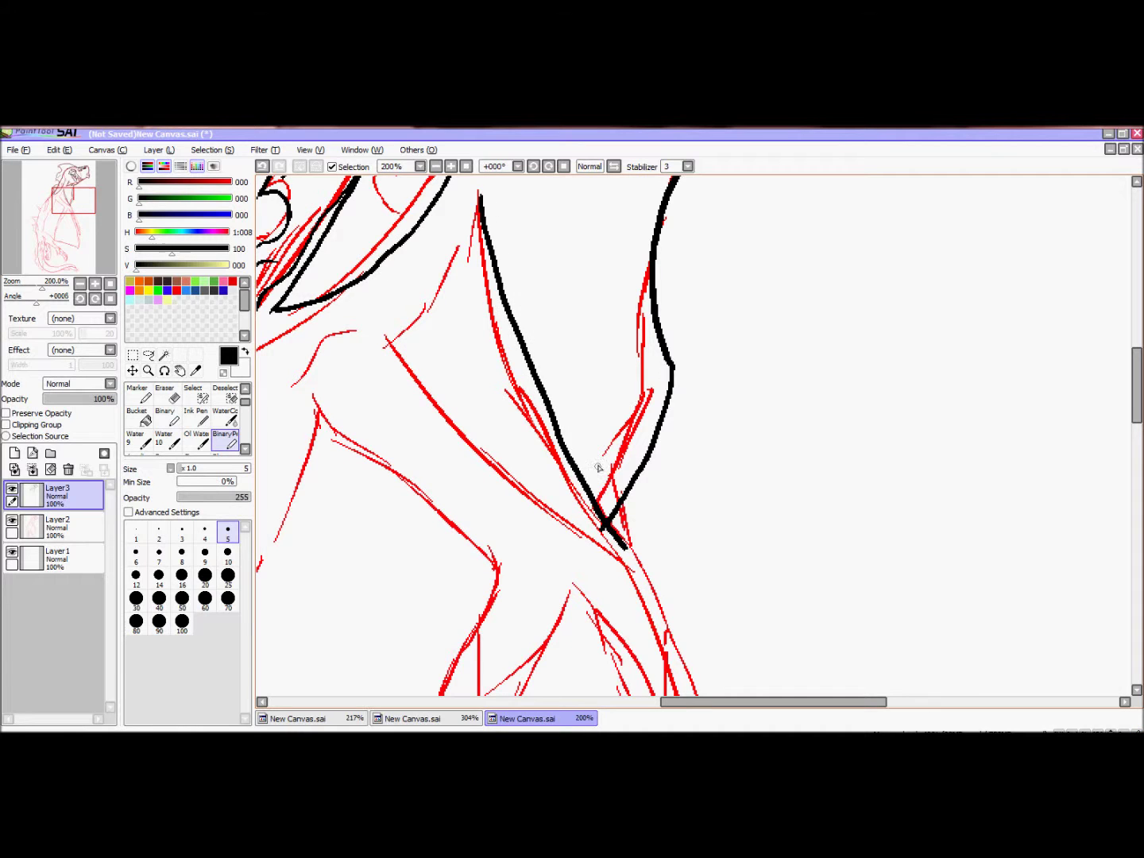
key("ctrl+z")
left_click_drag(490, 209, 630, 566)
mouse_move(678, 363)
left_mouse_down()
mouse_move(600, 532)
mouse_move(636, 552)
left_mouse_up()
mouse_move(632, 570)
left_mouse_down()
mouse_move(498, 265)
mouse_move(685, 695)
left_mouse_up()
left_click_drag(494, 293, 597, 515)
key("ctrl+z")
key("ctrl+z")
mouse_move(539, 276)
left_mouse_down()
mouse_move(554, 162)
mouse_move(562, 415)
left_mouse_up()
mouse_move(442, 389)
left_mouse_down()
mouse_move(1125, 551)
mouse_move(949, 482)
mouse_move(554, 425)
mouse_move(456, 423)
mouse_move(1106, 526)
mouse_move(721, 417)
mouse_move(421, 433)
left_mouse_up()
key("ctrl+z")
key("ctrl+z")
key("ctrl+z")
left_click_drag(773, 427, 588, 421)
key("ctrl+z")
Ink the two edges of the front wing strut and erase the overlapping line ends at the chest joint.
left_click_drag(711, 423, 442, 434)
key("End")
scroll(475, 181, "up", 2)
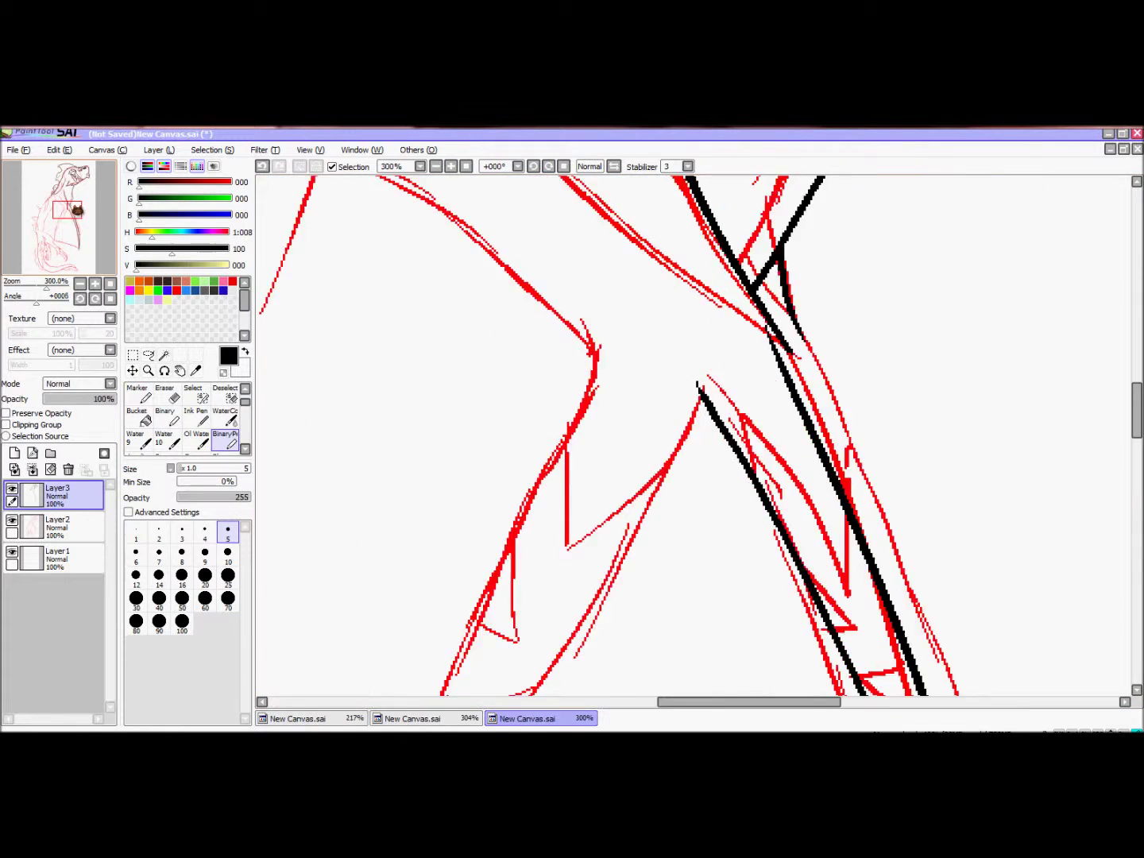
key("e")
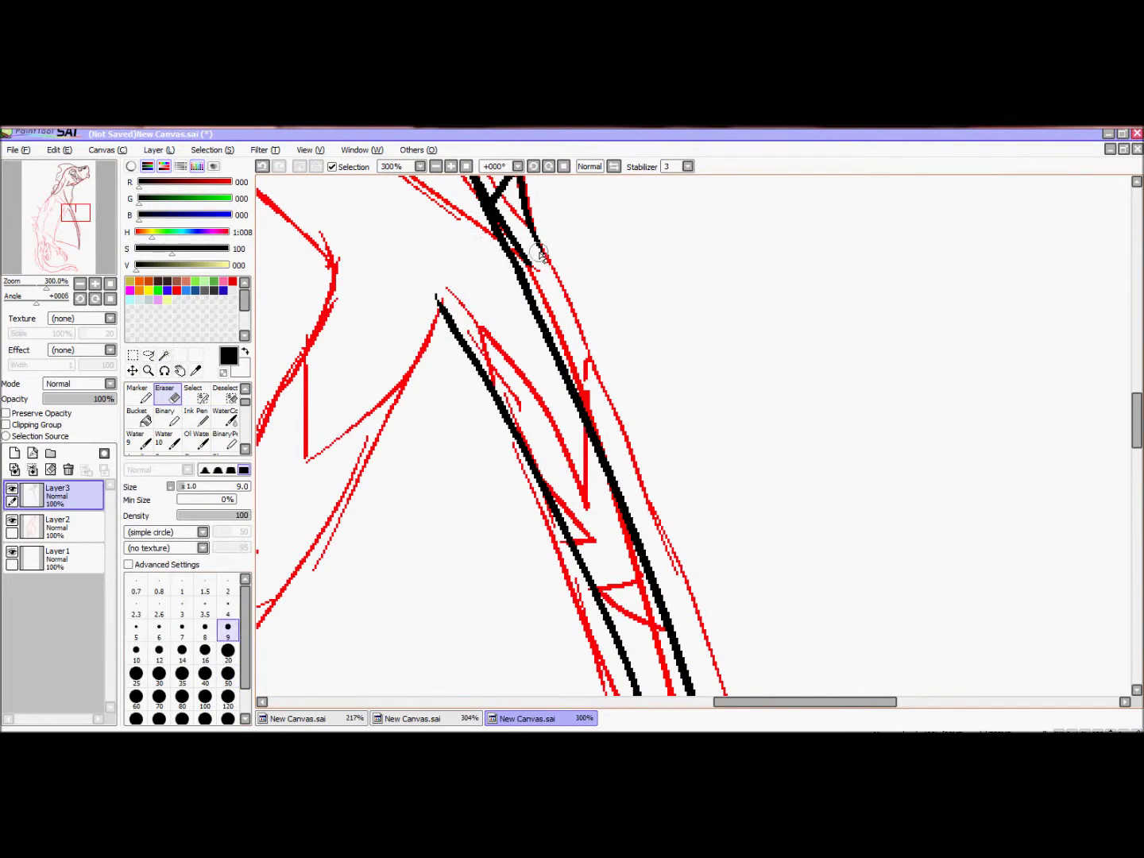
left_click_drag(489, 196, 712, 545)
Extend the two long edges of the front wing strut toward its lower tip with the binary pen.
key("n")
mouse_move(386, 505)
left_mouse_down()
mouse_move(322, 416)
mouse_move(568, 671)
left_mouse_up()
mouse_move(555, 397)
left_mouse_down()
mouse_move(578, 440)
mouse_move(520, 222)
left_mouse_up()
mouse_move(439, 250)
left_mouse_down()
mouse_move(869, 541)
mouse_move(947, 648)
left_mouse_up()
mouse_move(795, 437)
left_mouse_down()
mouse_move(556, 437)
mouse_move(397, 396)
mouse_move(239, 334)
mouse_move(476, 239)
left_mouse_up()
left_click_drag(691, 437, 476, 445)
Create a new layer and ink the outer curve of the narrow wing strut along the front edge.
left_click(436, 167)
left_click_drag(109, 196, 68, 222)
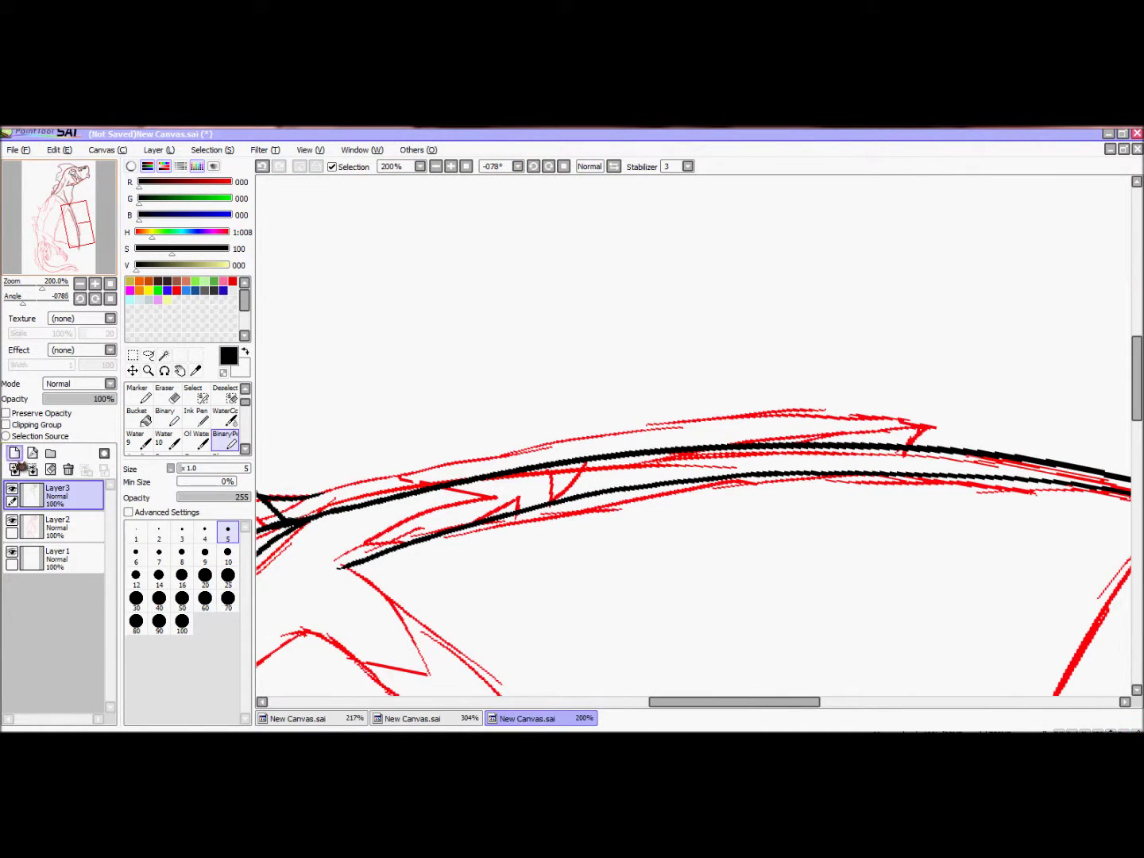
left_click(14, 454)
left_click_drag(315, 498, 874, 418)
left_click(263, 166)
left_click_drag(317, 502, 792, 414)
Ink the inner edge of the narrow outer wing strut, running from its tip back to the front strut.
left_click_drag(896, 424, 677, 445)
key("ctrl+z")
key("ctrl+z")
left_click_drag(850, 426, 625, 450)
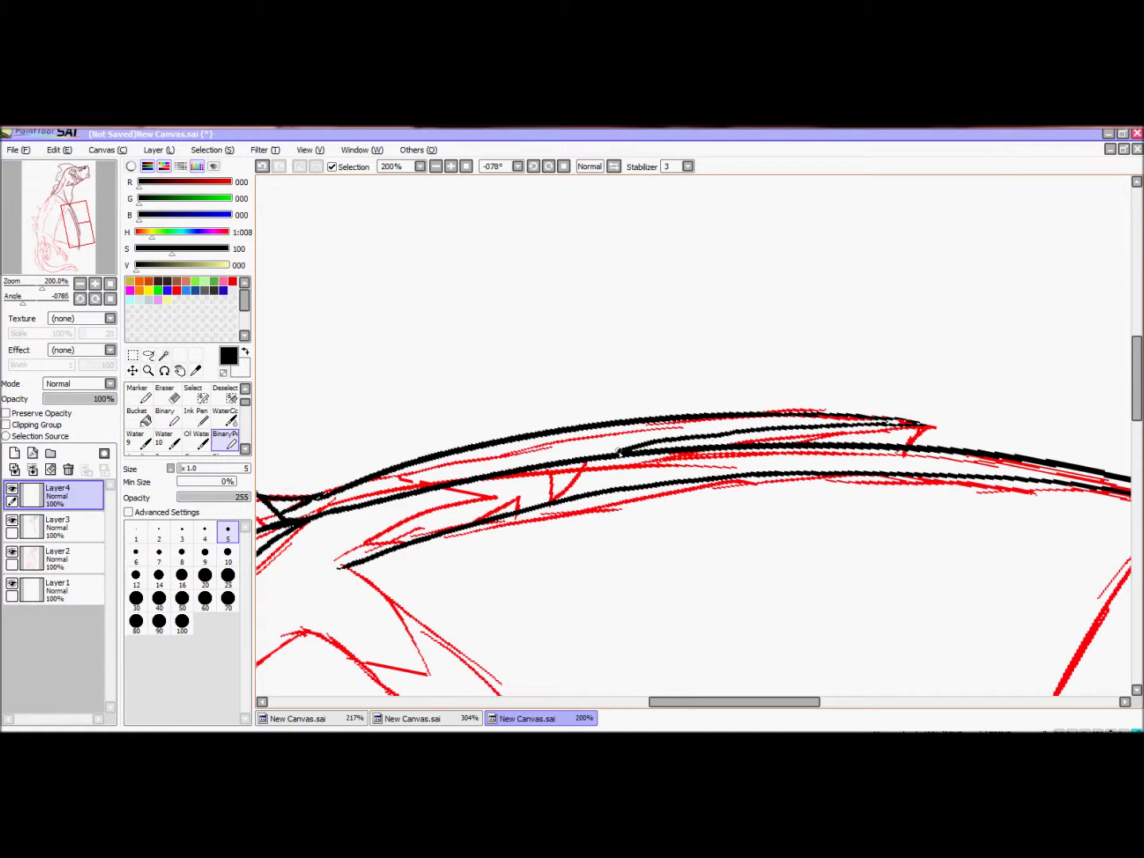
key("ctrl+z")
key("ctrl+z")
mouse_move(844, 423)
left_mouse_down()
mouse_move(611, 451)
mouse_move(658, 441)
left_mouse_up()
key("ctrl+z")
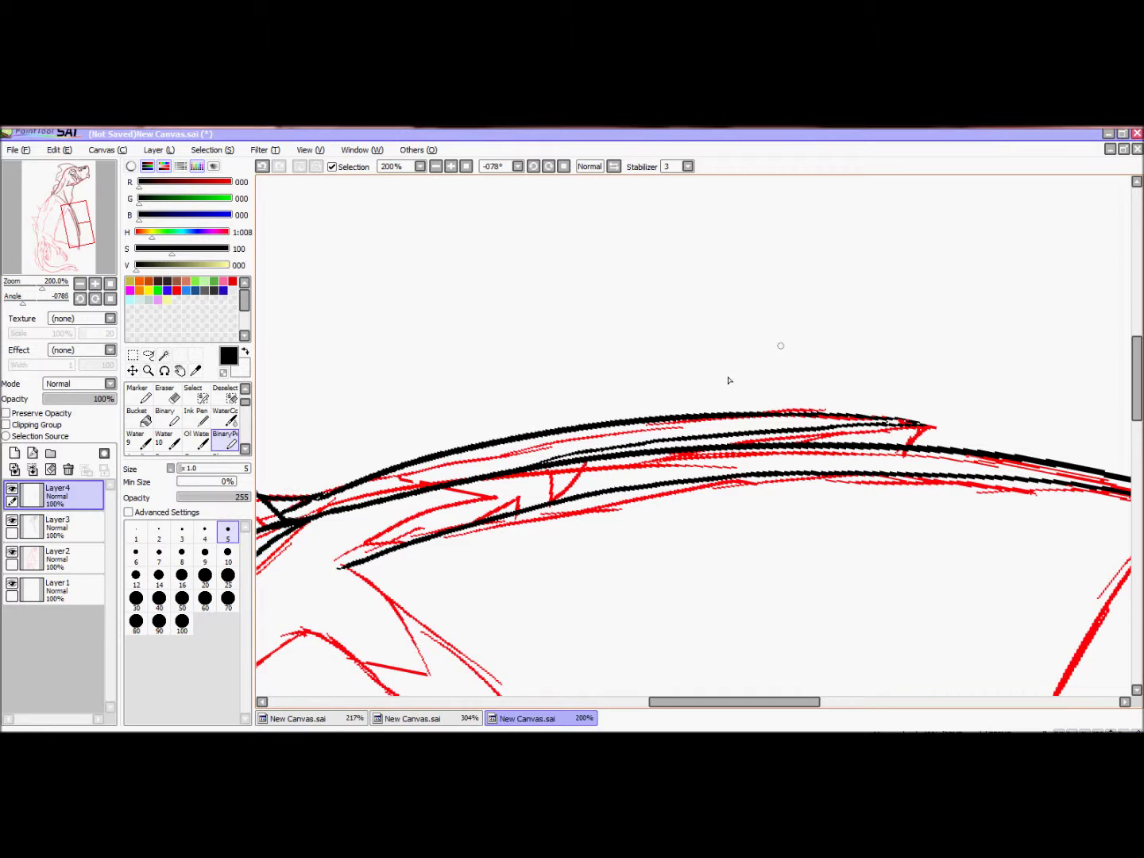
Lower the opacity of the red sketch on Layer2 to 38% and merge Layer4 into Layer3.
left_click(57, 556)
left_click(70, 399)
left_click(57, 525)
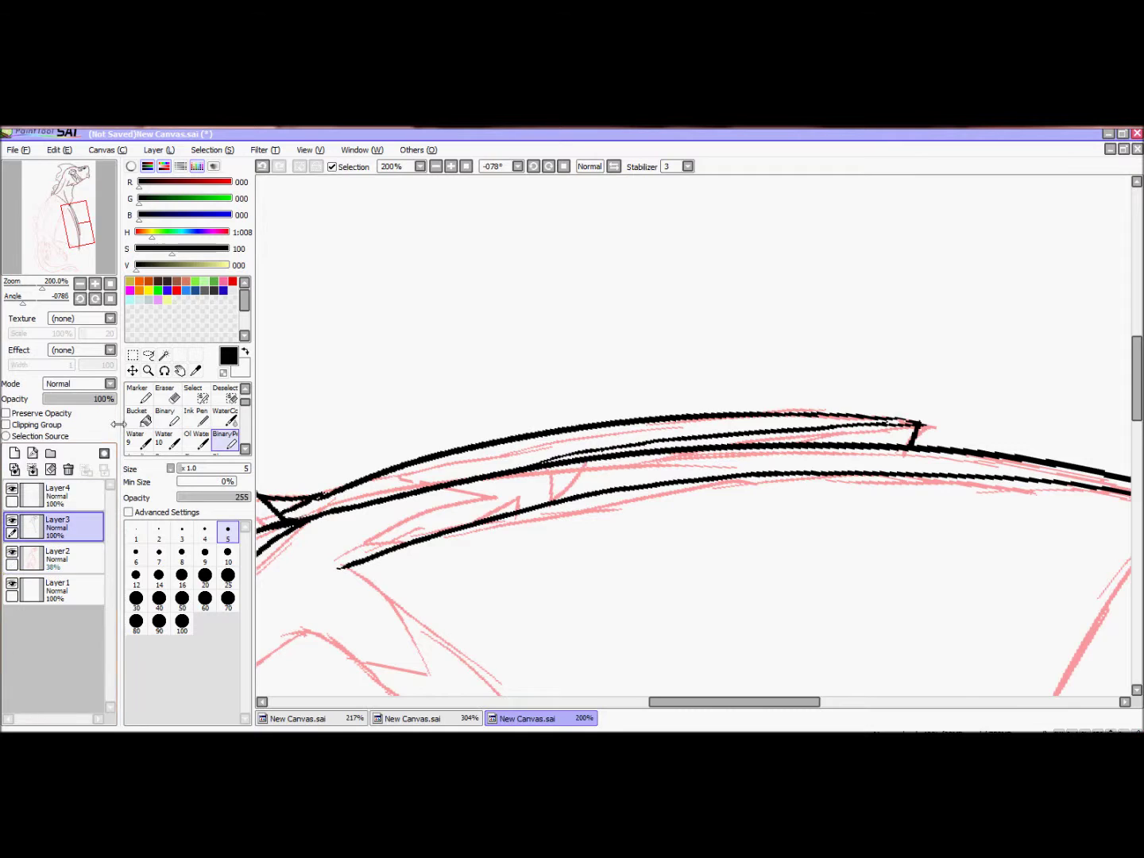
key("Home")
left_click_drag(76, 224, 72, 188)
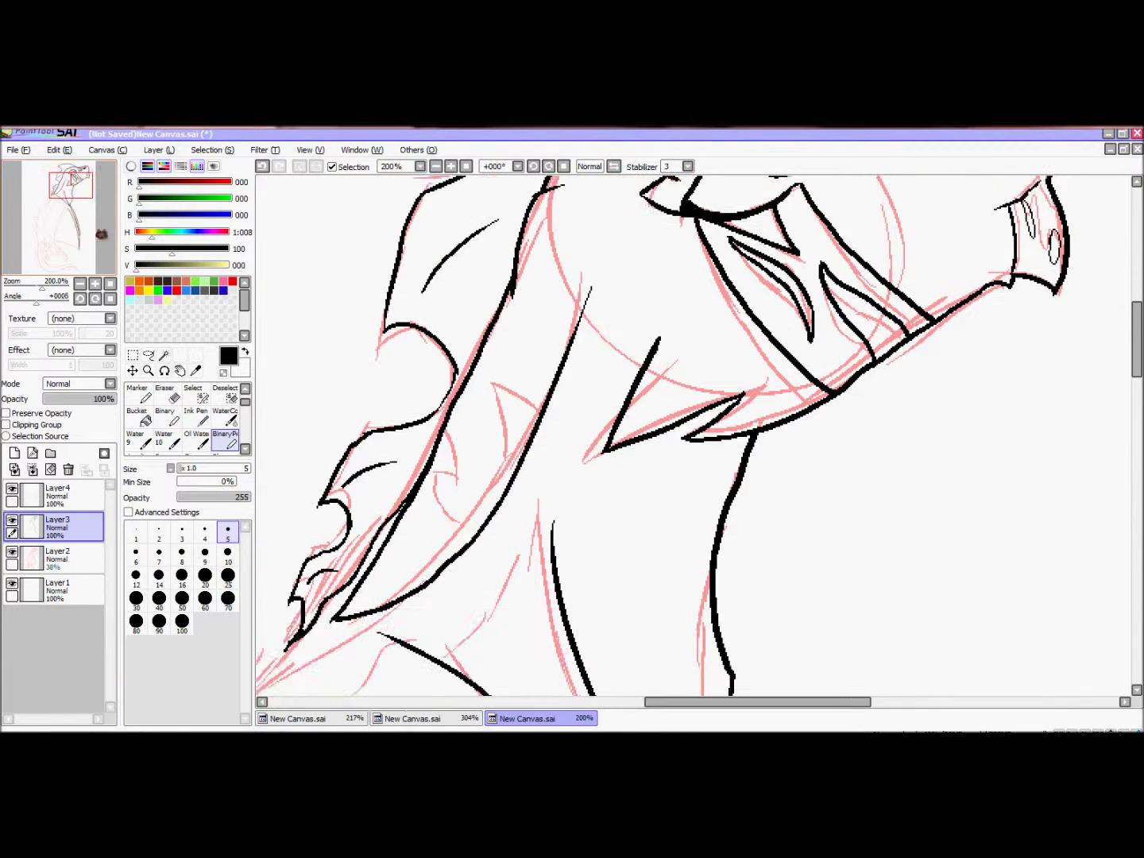
left_click(33, 469)
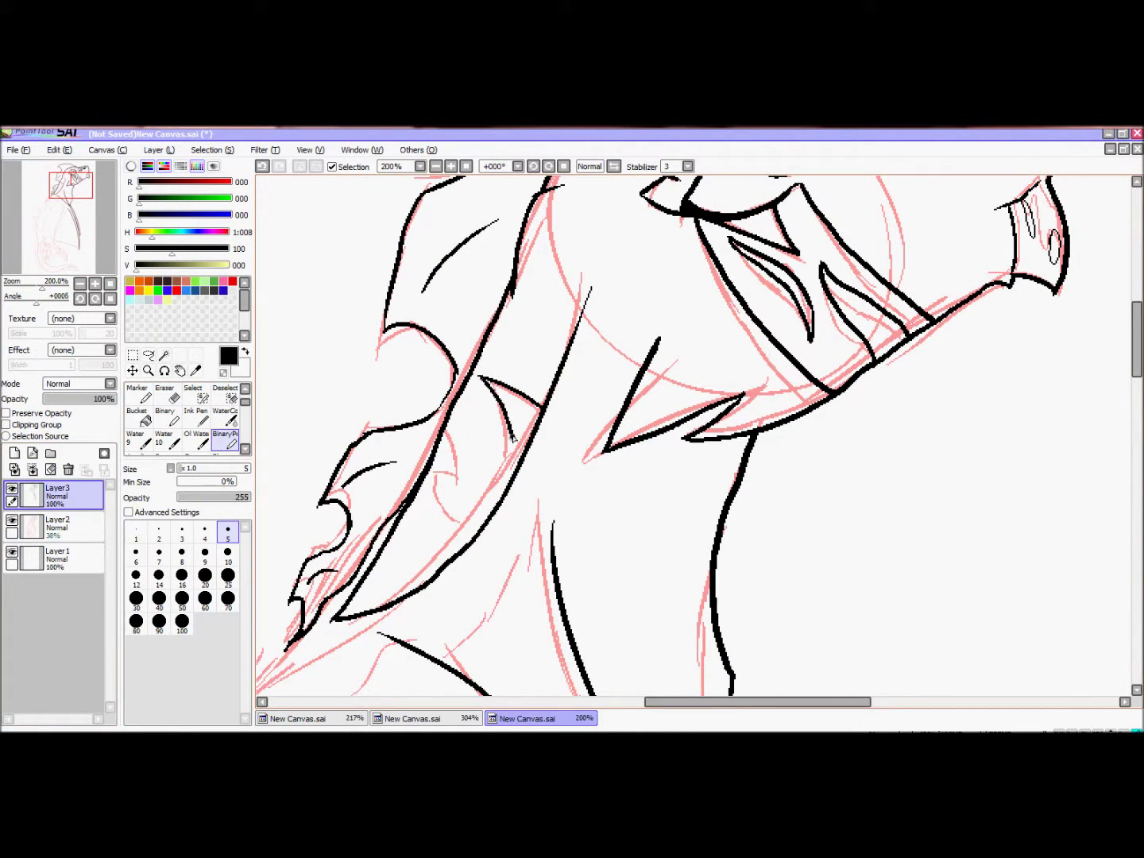
Ink the small spike on the neck and the contour from the shoulder around the wing's elbow.
left_click_drag(471, 526, 520, 212)
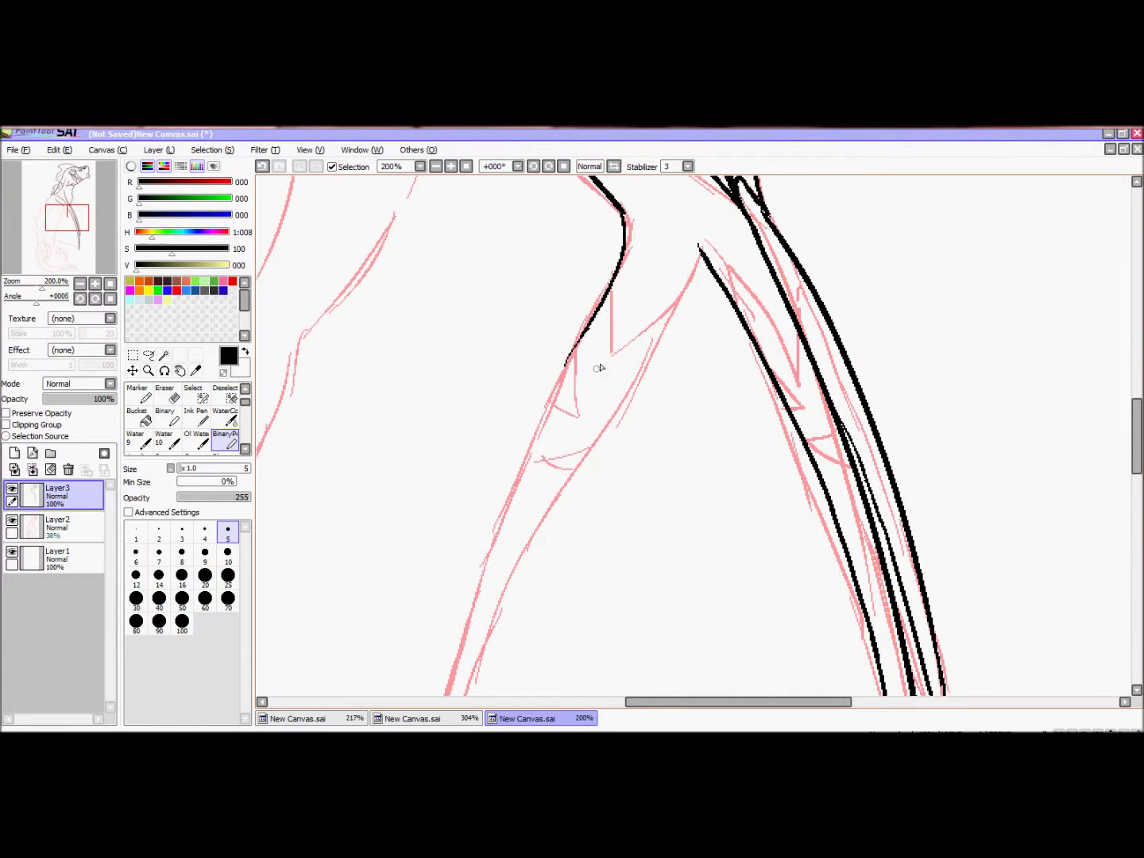
left_click_drag(496, 497, 631, 242)
left_click_drag(643, 178, 477, 262)
left_click_drag(556, 397, 472, 357)
Ink the rear wing strut and the wing's lower membrane edges, erasing stray line ends.
left_click_drag(441, 482, 1065, 525)
left_click_drag(331, 384, 1077, 511)
left_click_drag(1080, 517, 493, 496)
key("e")
left_click_drag(353, 468, 429, 478)
key("b")
mouse_move(365, 285)
left_mouse_down()
mouse_move(477, 226)
mouse_move(493, 364)
mouse_move(913, 599)
mouse_move(416, 446)
mouse_move(744, 593)
mouse_move(479, 350)
mouse_move(397, 304)
mouse_move(426, 498)
left_mouse_up()
key("Home")
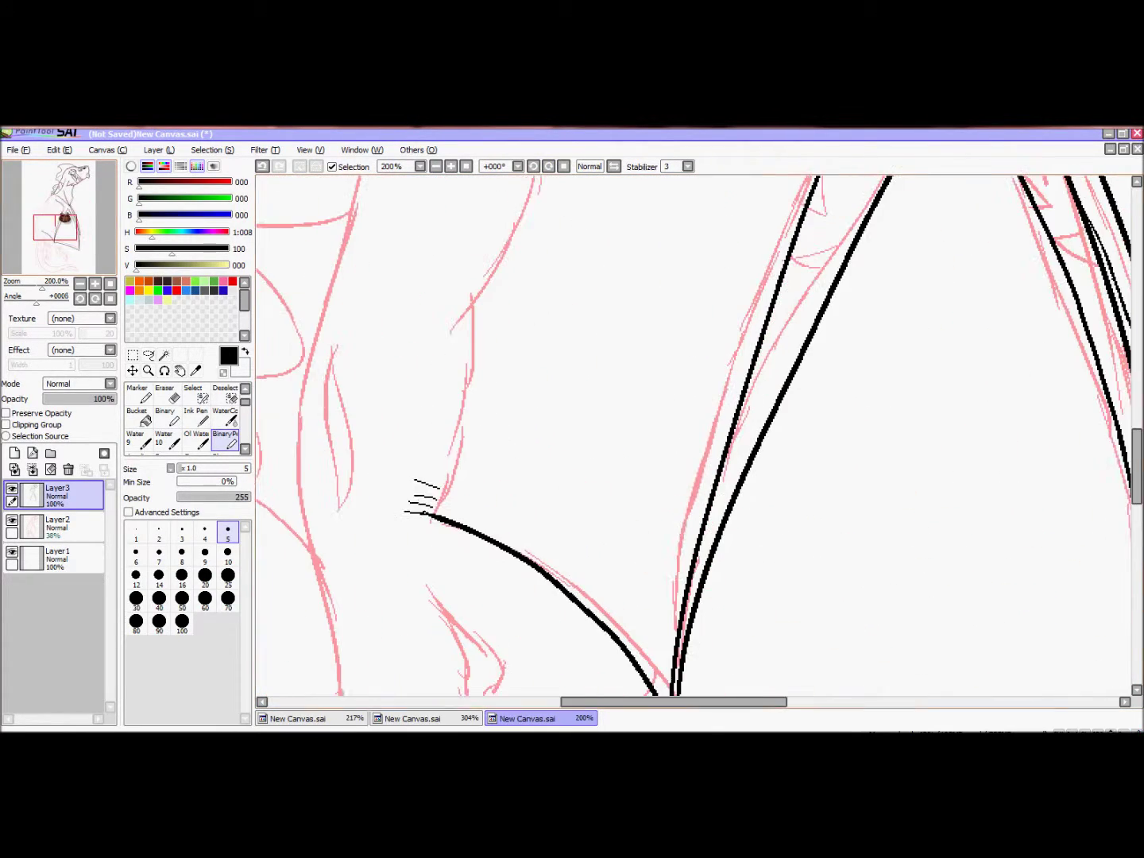
Draw small crosshatched patches along the sketched membrane edge between the shoulder and the wing's lower rear corner.
mouse_move(468, 401)
left_mouse_down()
mouse_move(345, 694)
mouse_move(317, 691)
left_mouse_up()
left_click_drag(423, 352, 442, 390)
left_click_drag(433, 354, 451, 389)
left_click_drag(442, 358, 457, 389)
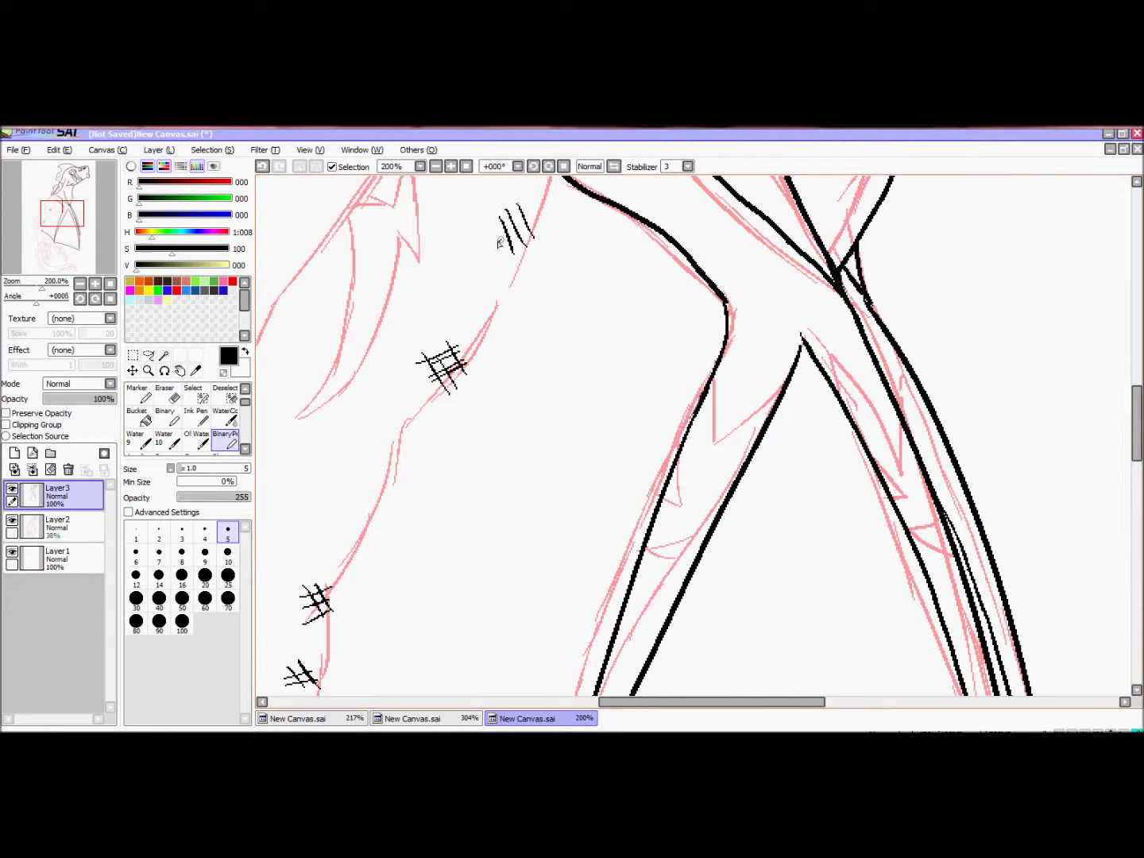
left_click_drag(479, 276, 502, 306)
left_click_drag(408, 455, 446, 324)
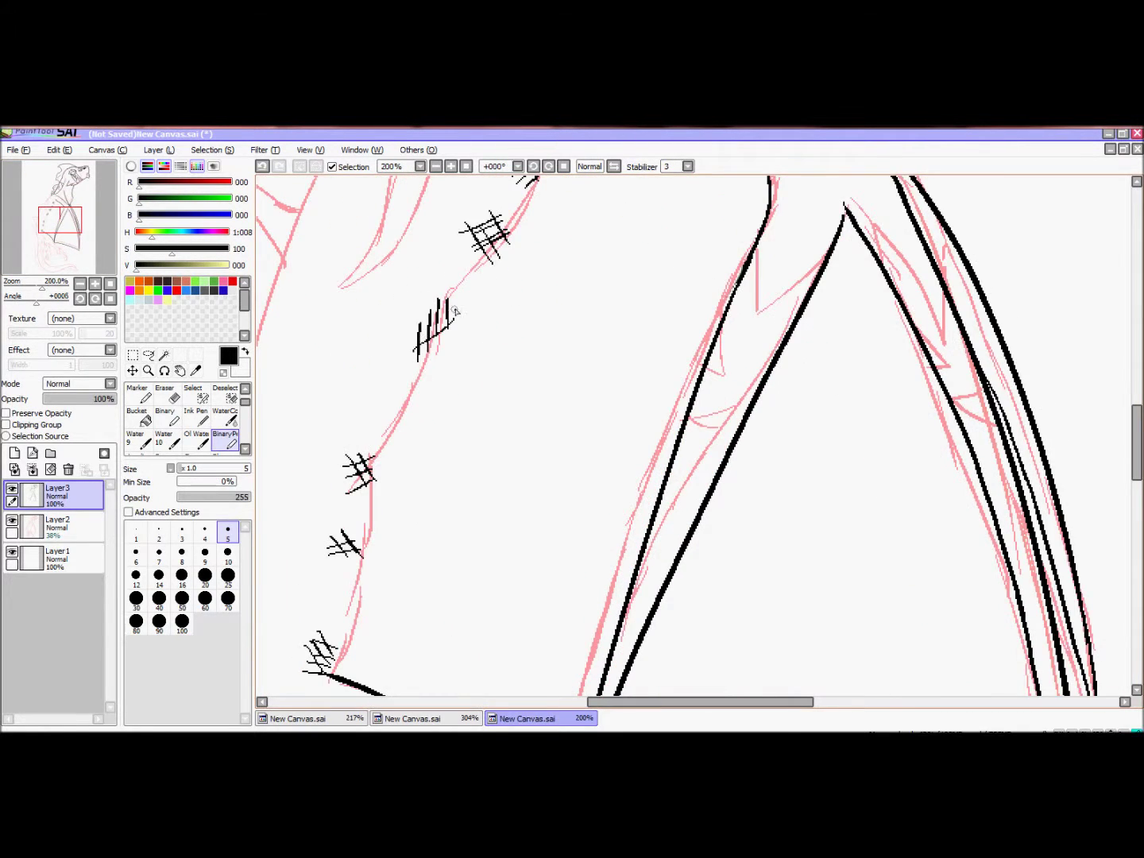
left_click_drag(528, 179, 429, 206)
left_click(262, 167)
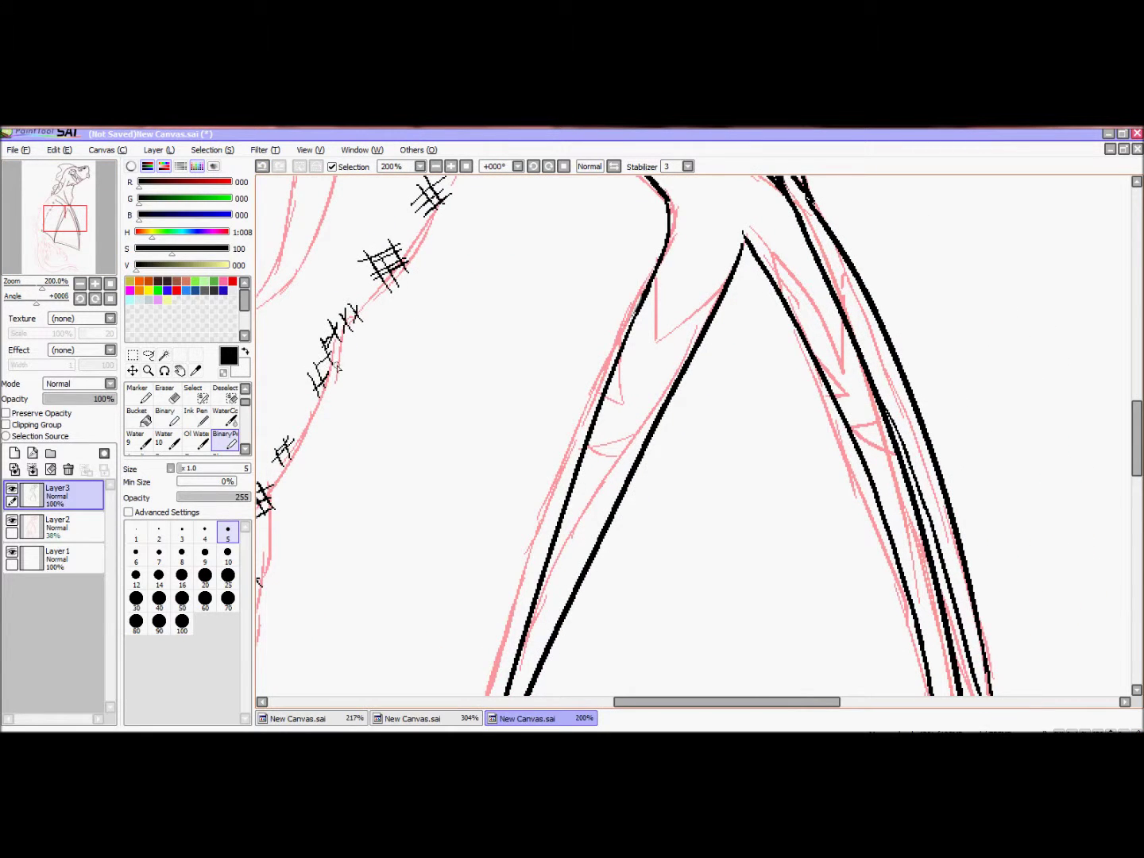
Switch to Skype and send the message "SEY HI BROSEPH STALIN" in the open chat.
key("alt+Tab")
type("S")
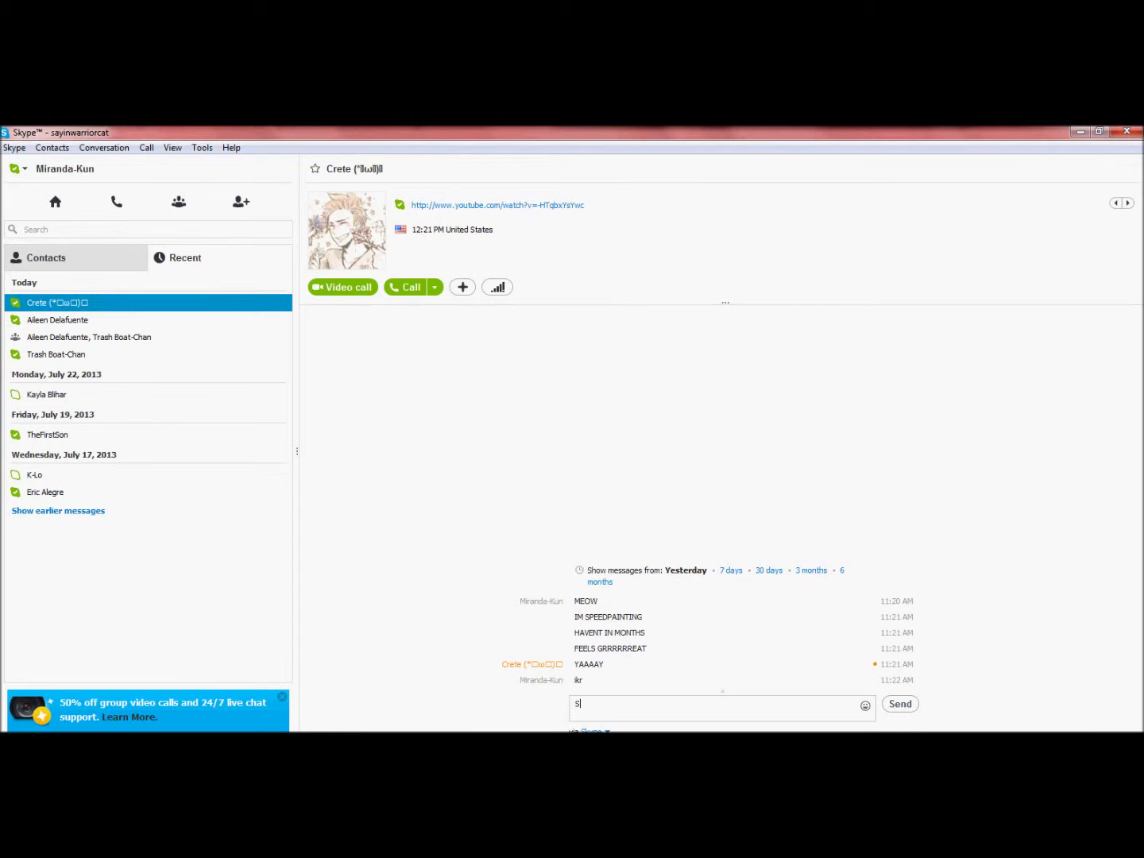
type("EY HI BROSEPH STALIN")
key("Return")
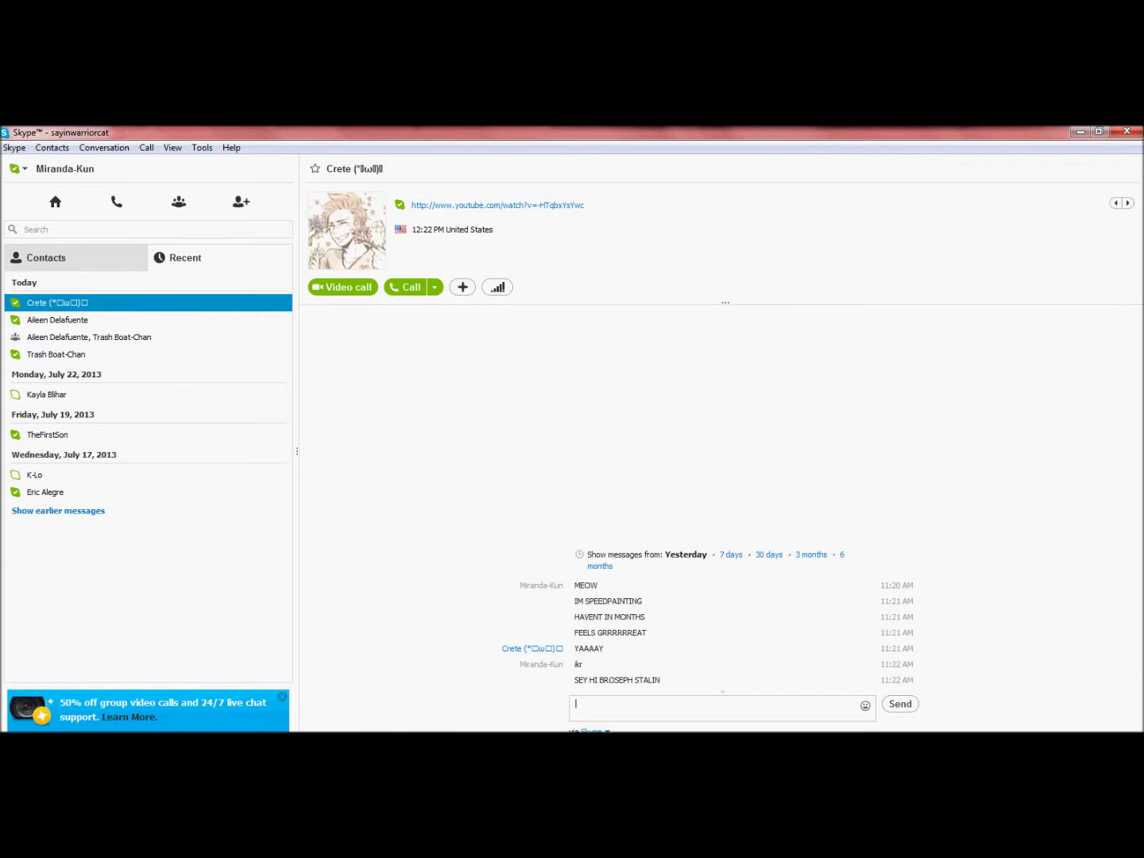
Return to PaintTool SAI and ink the leg's upper contour from the wing corner down to the toes.
key("alt+Tab")
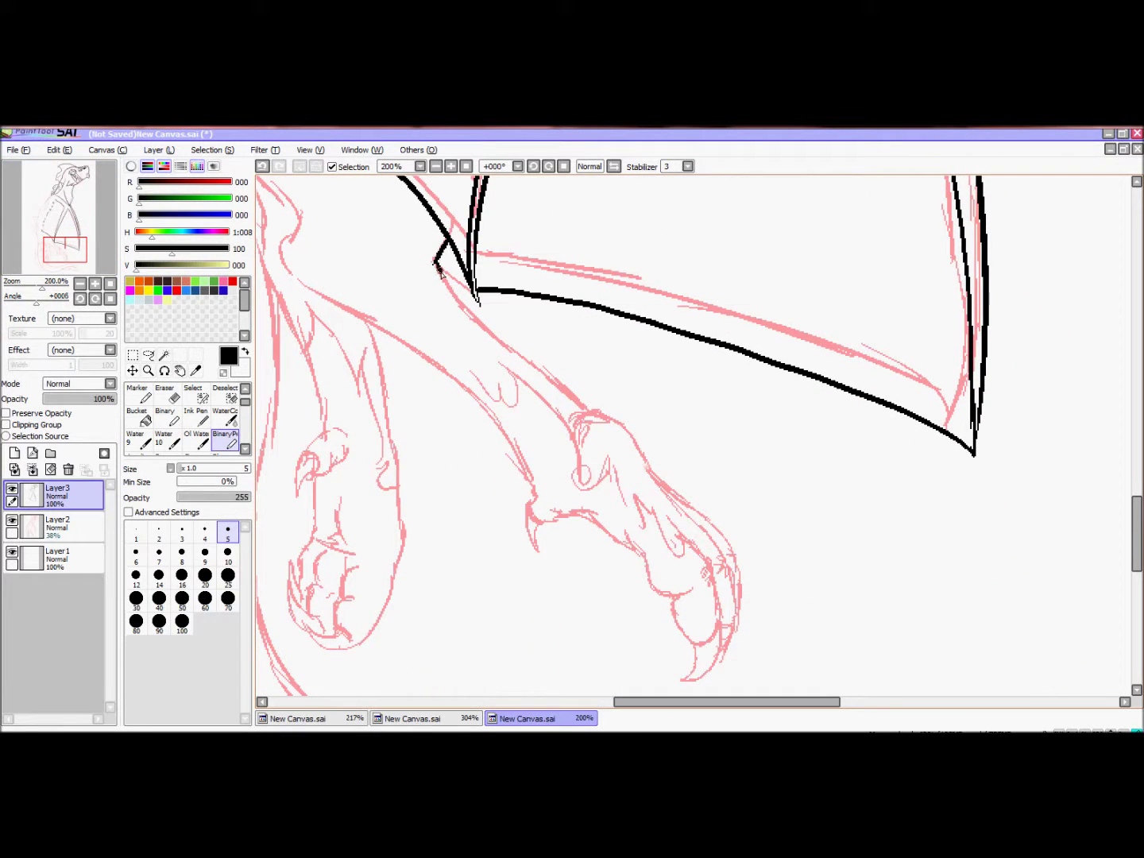
left_click_drag(533, 366, 625, 430)
key("ctrl+z")
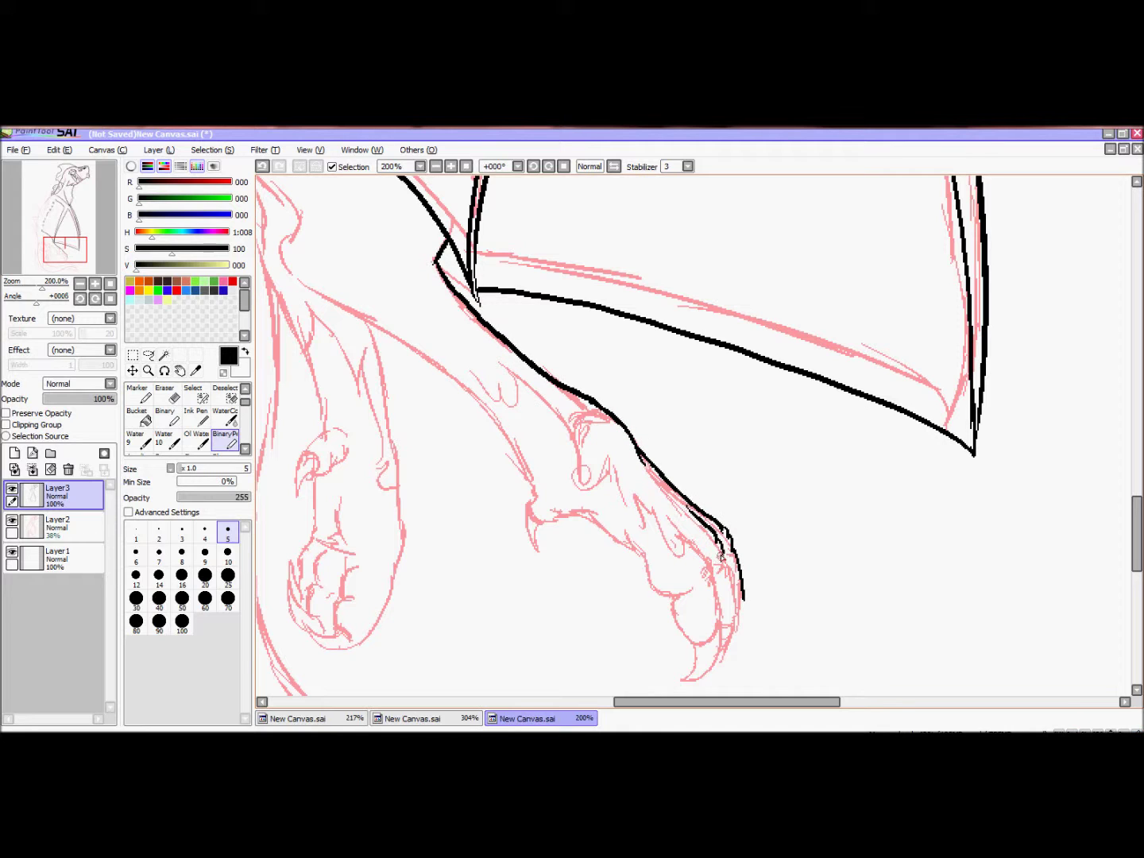
Switch to Skype and send the message "meow" in the open chat.
key("alt+Tab")
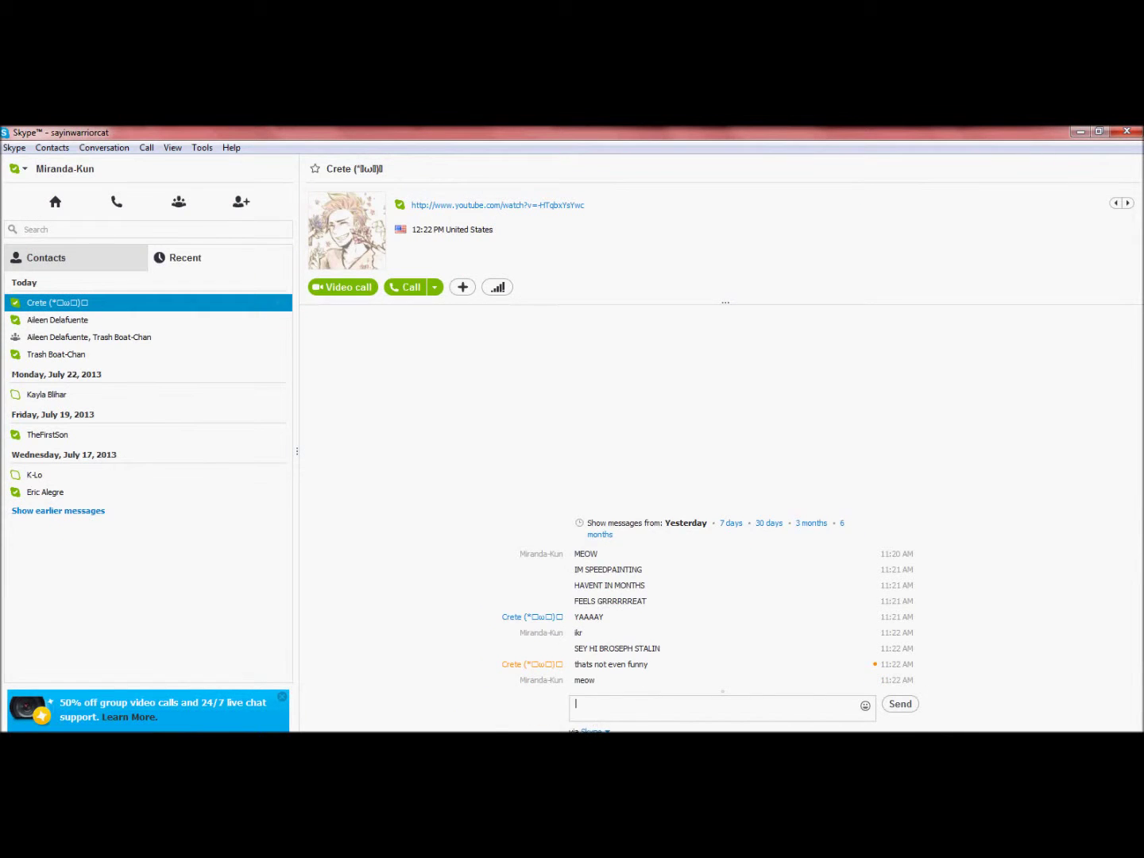
Return to PaintTool SAI and ink the foot's toes and claws and the underside of the leg.
key("alt+Tab")
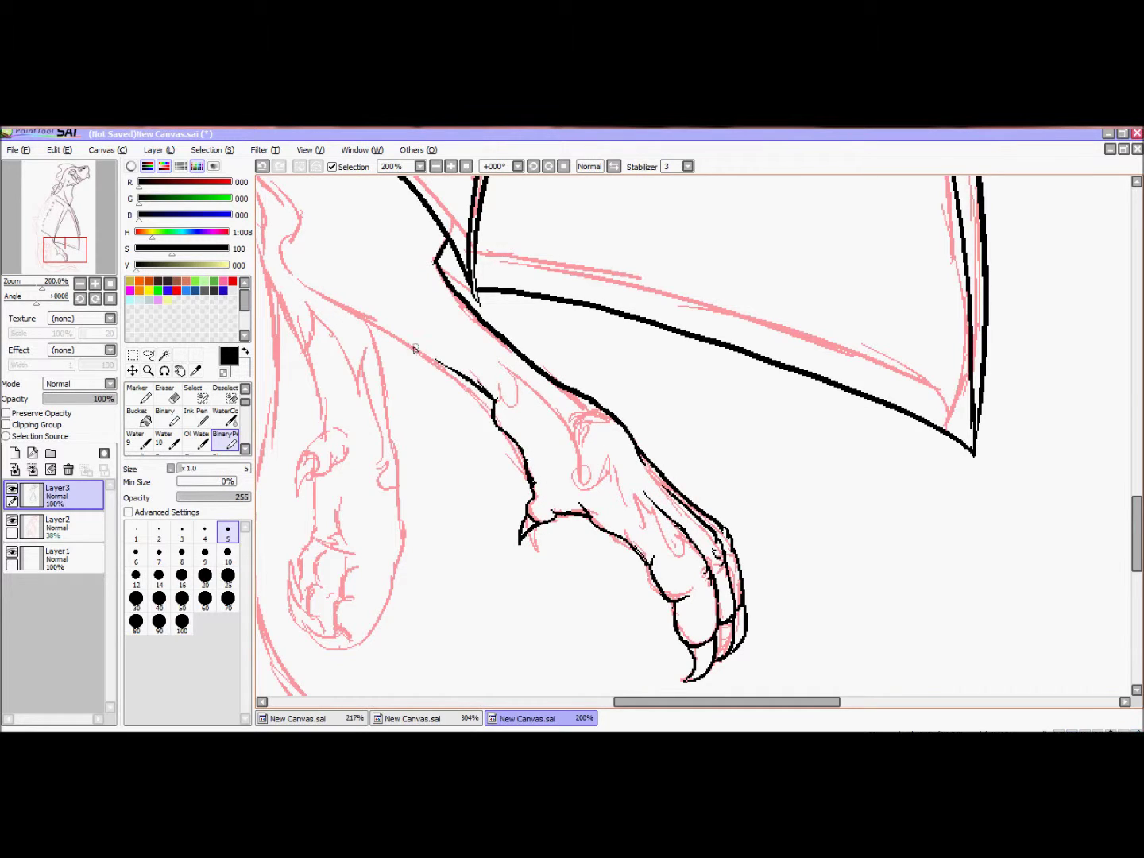
left_click_drag(66, 250, 50, 241)
left_click_drag(587, 404, 511, 309)
Ink the dashed belly contour between the hatched scale patches and the upper back line down from the neck.
left_click_drag(51, 240, 59, 206)
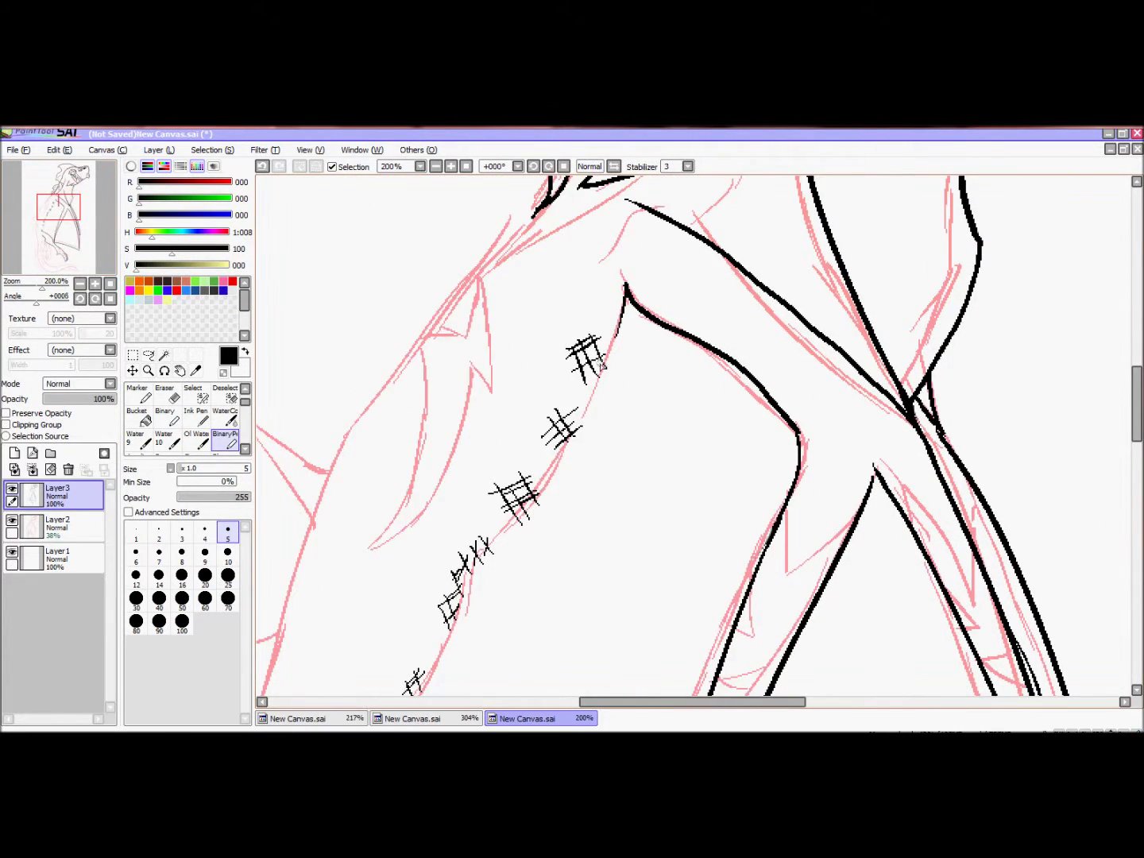
left_click_drag(464, 660, 512, 468)
left_click_drag(301, 482, 301, 324)
left_click_drag(86, 217, 84, 203)
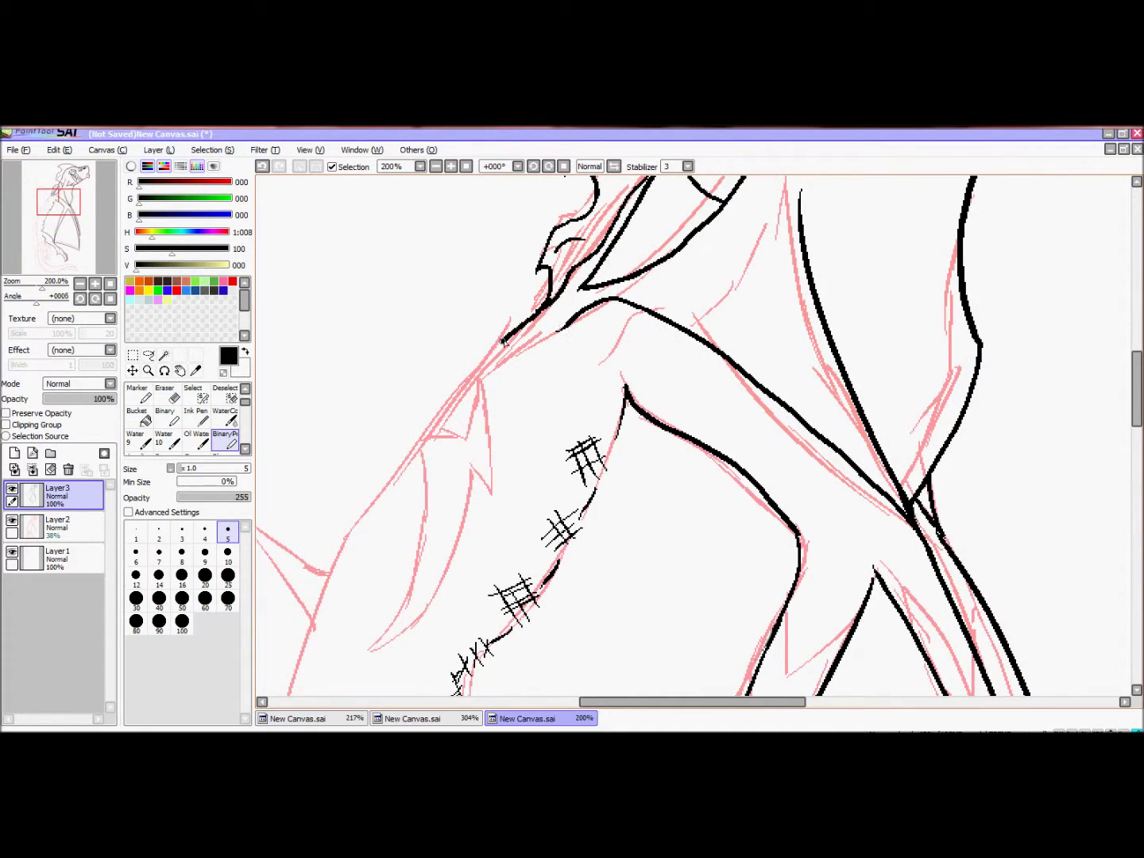
left_click_drag(368, 498, 479, 340)
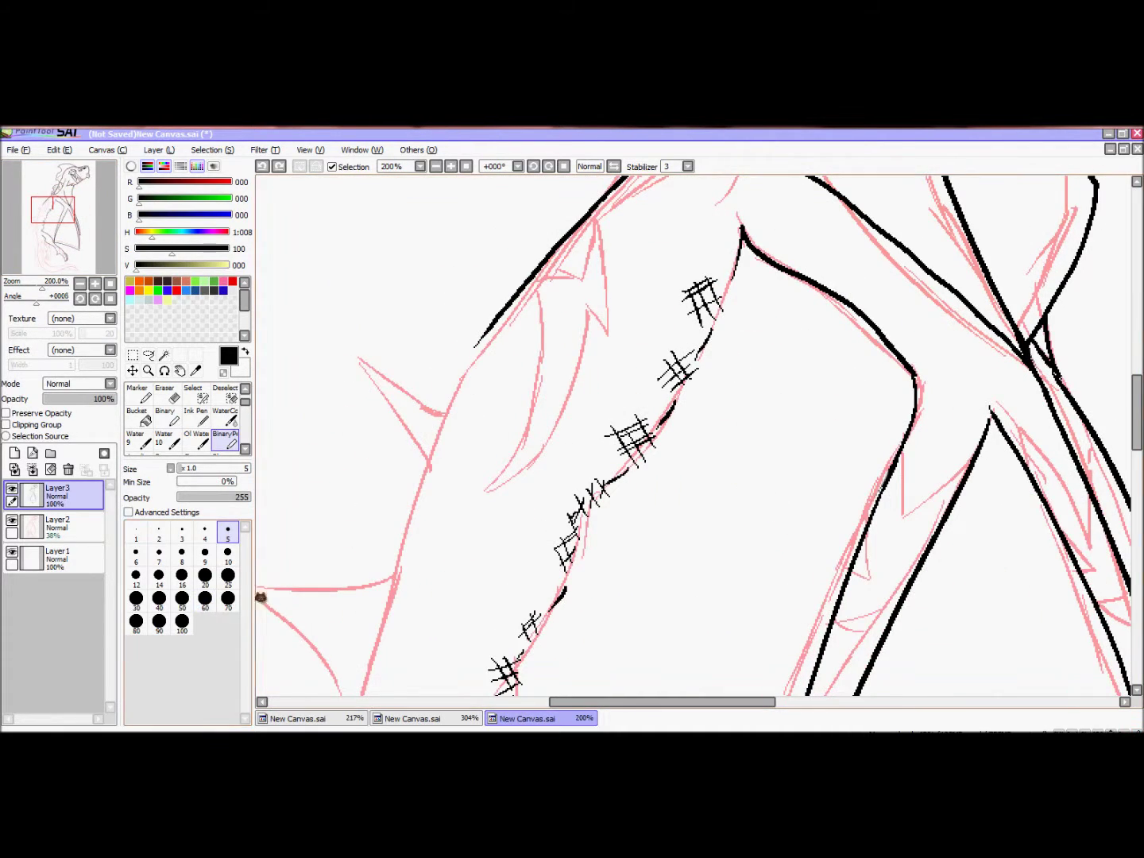
Ink the jagged fur marking on the clawed leg and begin the tail's inner contour below the hip.
left_click_drag(72, 220, 91, 267)
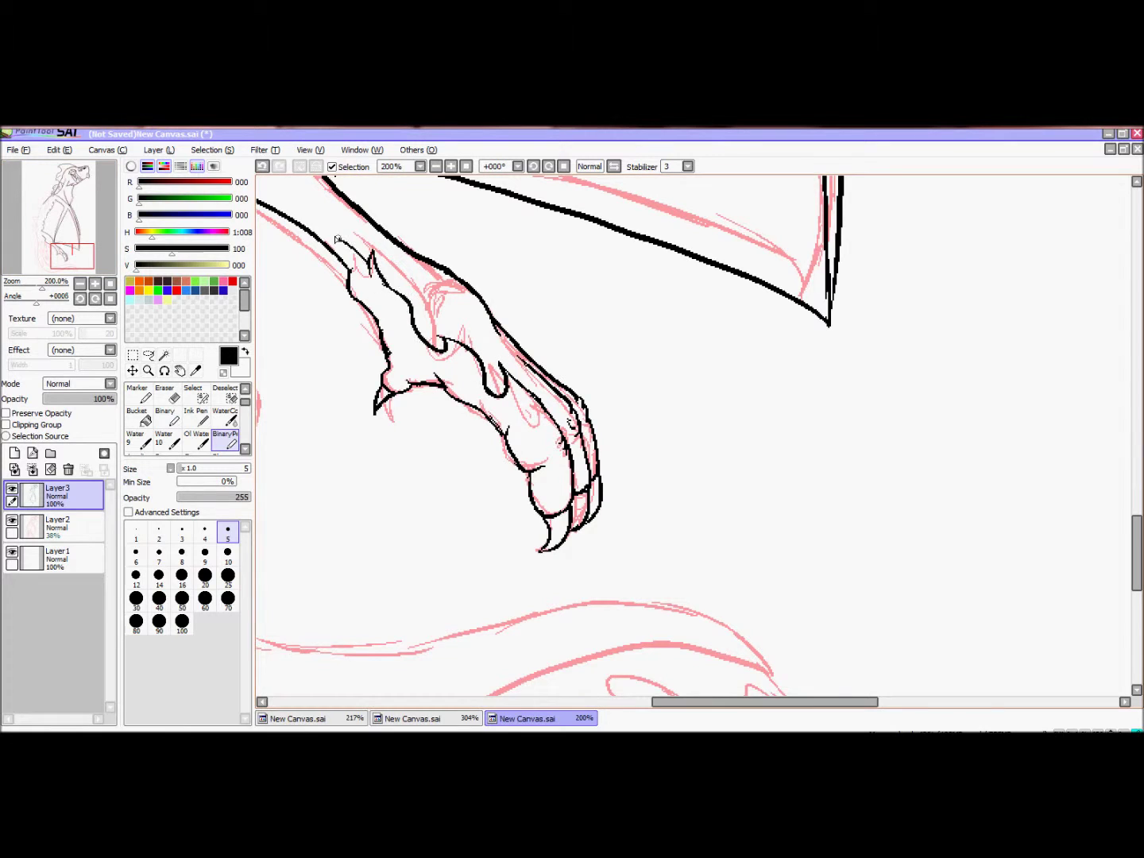
left_click_drag(73, 256, 51, 243)
mouse_move(538, 317)
left_mouse_down()
mouse_move(591, 518)
mouse_move(552, 365)
left_mouse_up()
key("ctrl+z")
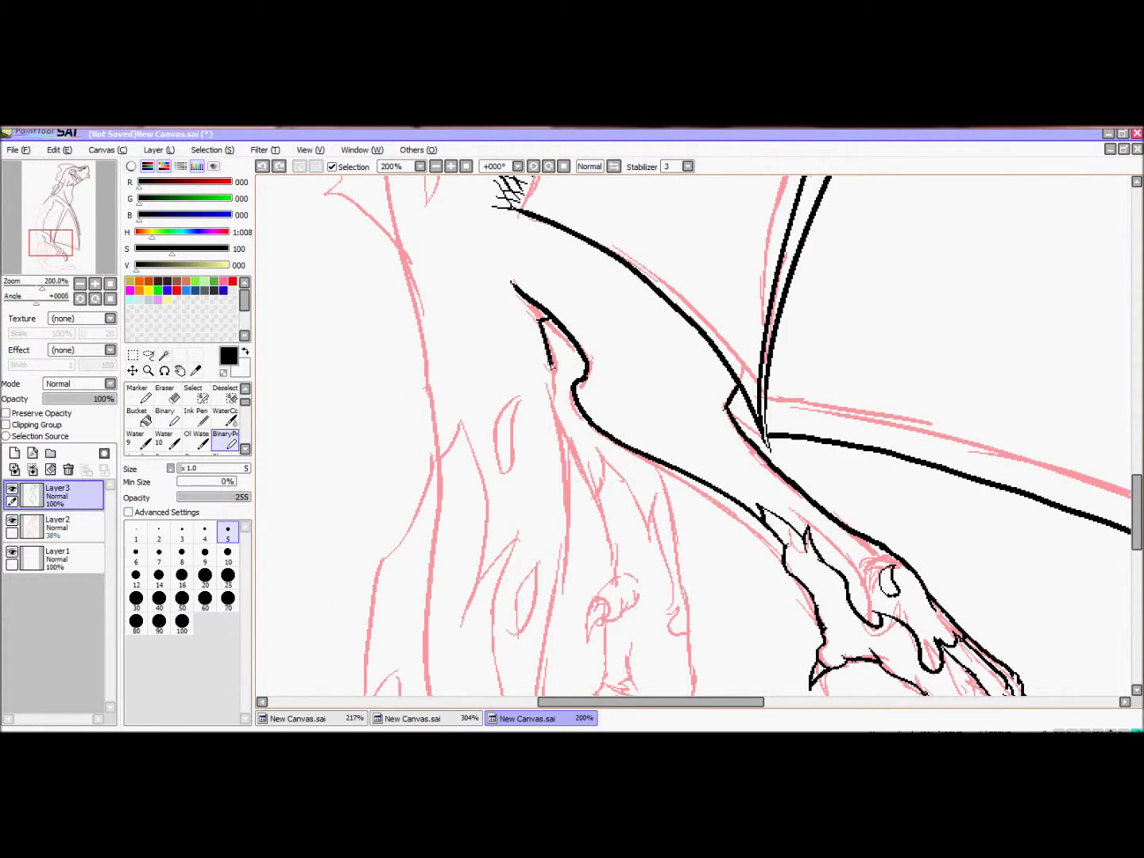
left_click_drag(555, 597, 560, 477)
left_click_drag(44, 215, 53, 232)
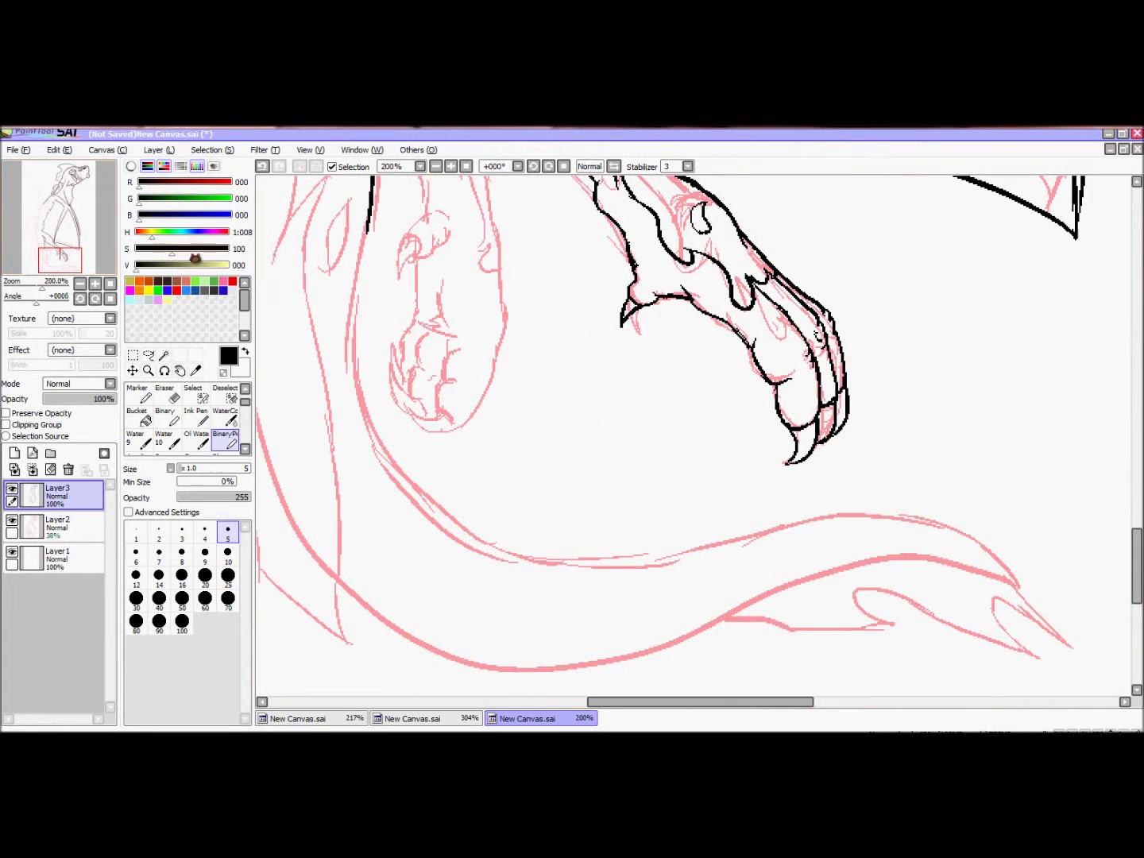
Ink the long curving upper and lower contours of the tail, undoing and redrawing strokes until they flow smoothly.
mouse_move(367, 239)
left_mouse_down()
mouse_move(397, 462)
mouse_move(525, 524)
mouse_move(1024, 607)
mouse_move(650, 563)
mouse_move(402, 558)
left_mouse_up()
key("ctrl+z")
key("ctrl+z")
mouse_move(1025, 608)
left_mouse_down()
mouse_move(719, 564)
mouse_move(378, 592)
mouse_move(287, 504)
mouse_move(977, 591)
mouse_move(490, 596)
mouse_move(647, 575)
mouse_move(362, 592)
left_mouse_up()
key("ctrl+z")
key("ctrl+z")
left_click_drag(362, 591, 624, 766)
mouse_move(624, 715)
left_mouse_down()
mouse_move(619, 668)
mouse_move(513, 474)
mouse_move(493, 225)
mouse_move(584, 597)
mouse_move(544, 333)
left_mouse_up()
left_click_drag(794, 556, 549, 311)
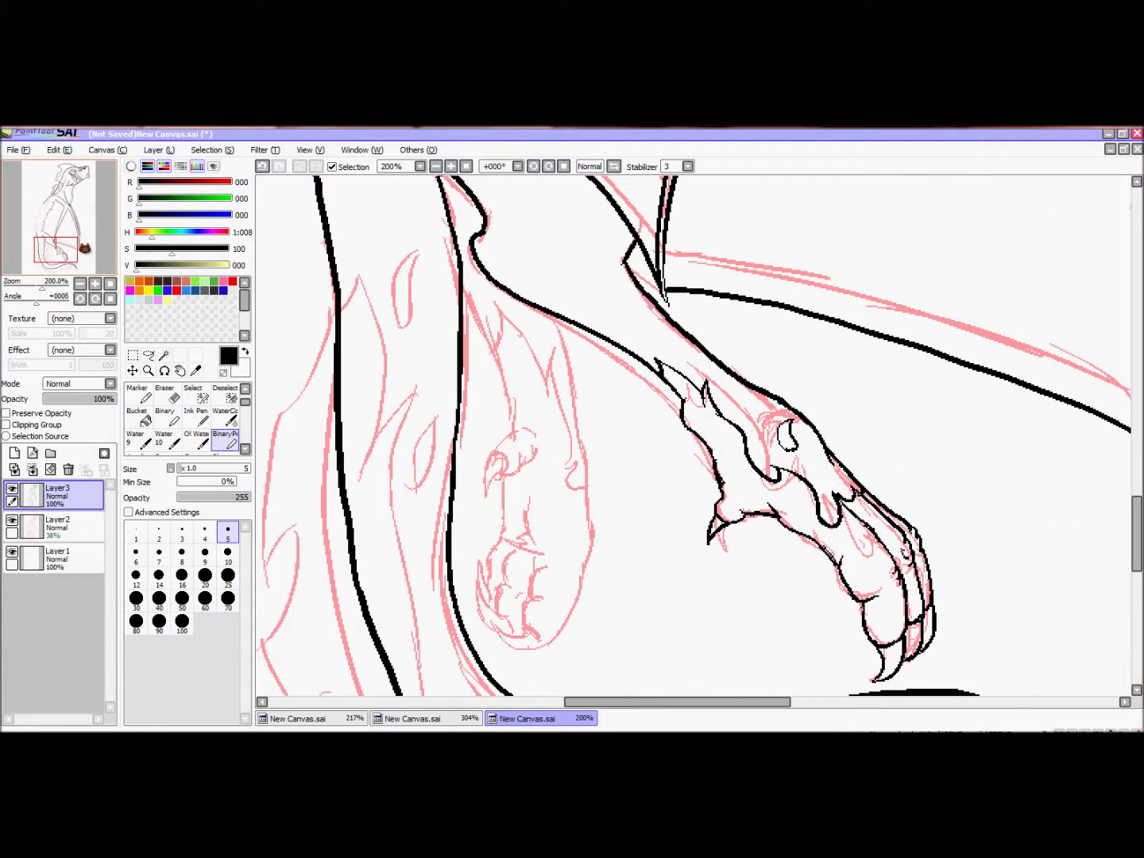
Ink the second leg beside the tail, including its outline, toes, claws and dewclaw.
left_click_drag(691, 437, 676, 449)
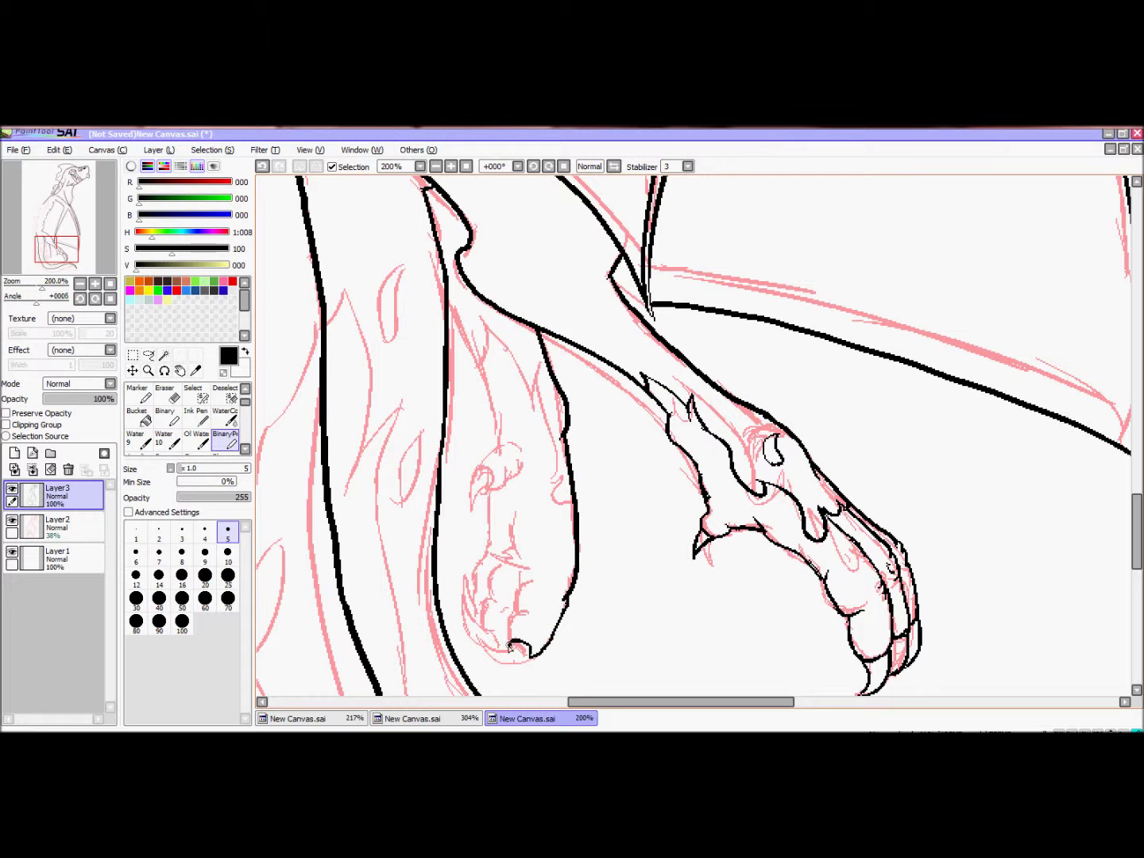
left_click_drag(526, 575, 477, 528)
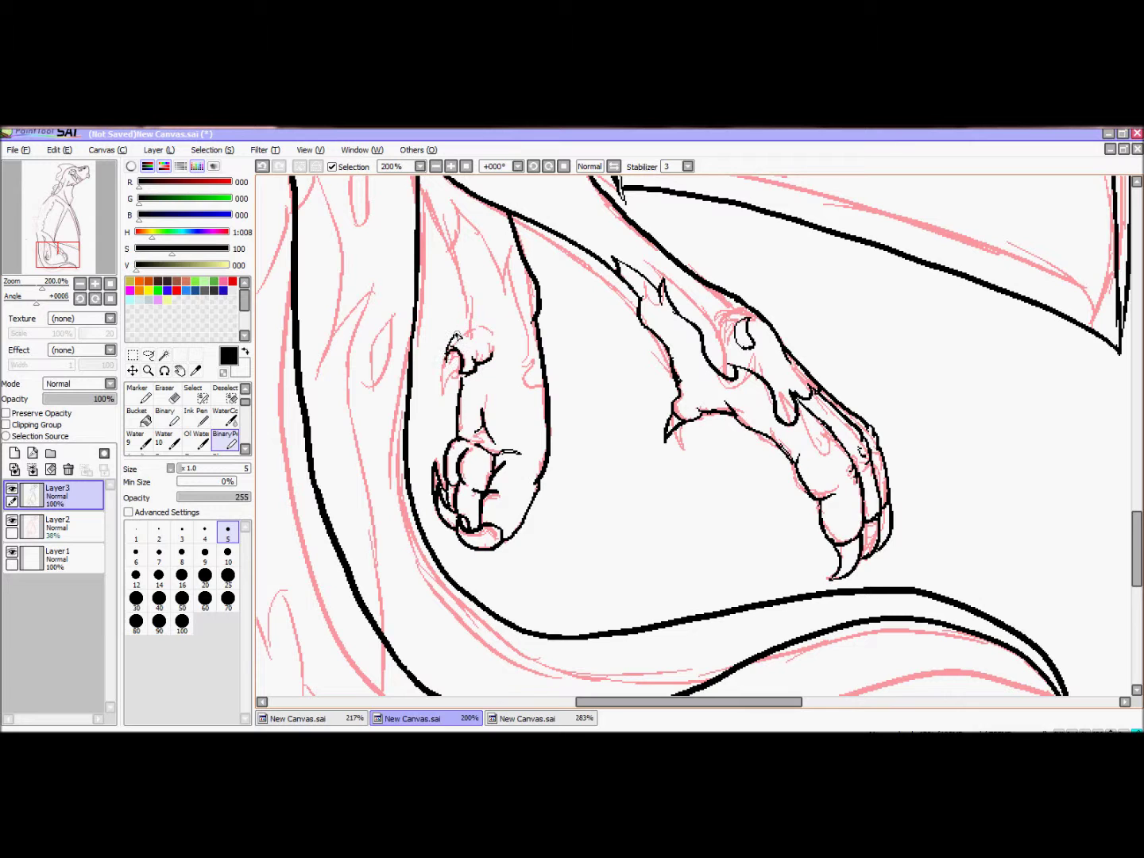
scroll(509, 459, "up", 3)
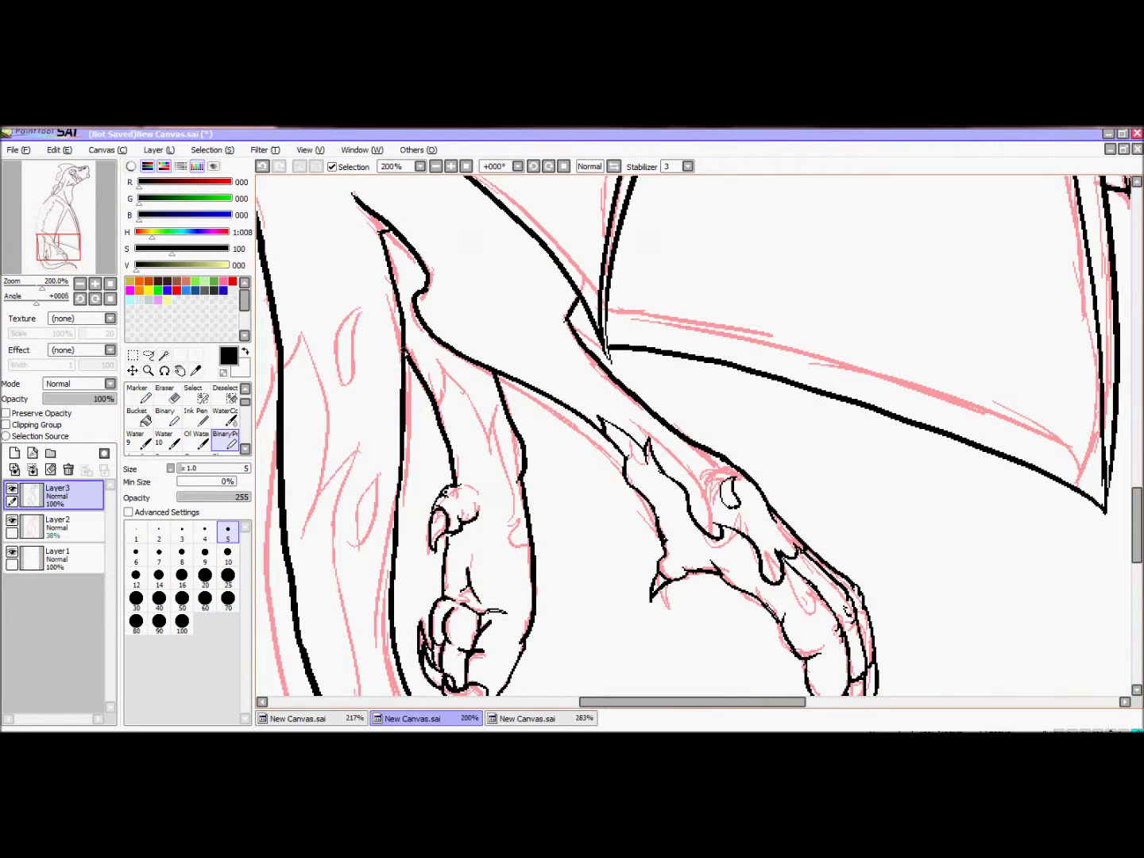
Ink the jagged spikes along the underside and tip of the tail.
scroll(690, 437, "down", 6)
mouse_move(642, 426)
left_mouse_down()
mouse_move(757, 418)
mouse_move(917, 473)
left_mouse_up()
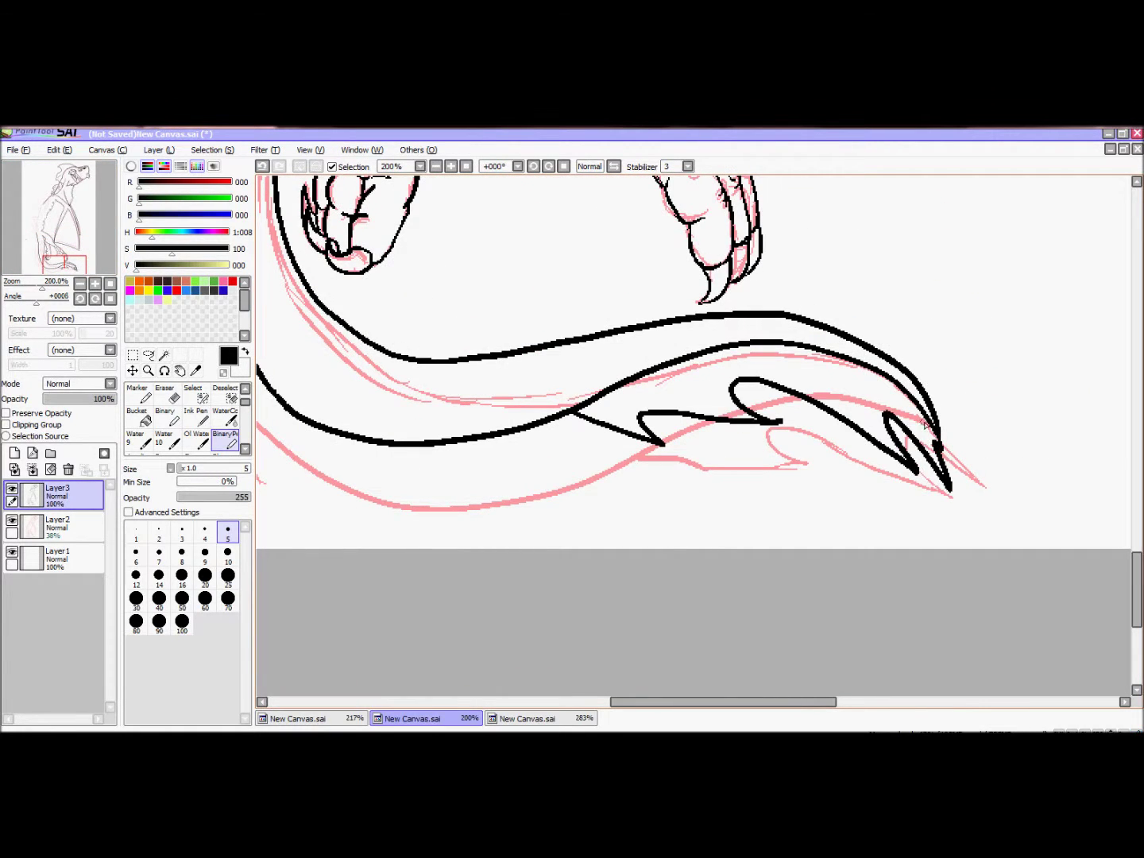
Ink the back contour between the shoulder and lower back on a rotated canvas, then reset the rotation and tidy the join.
scroll(433, 497, "up", 10)
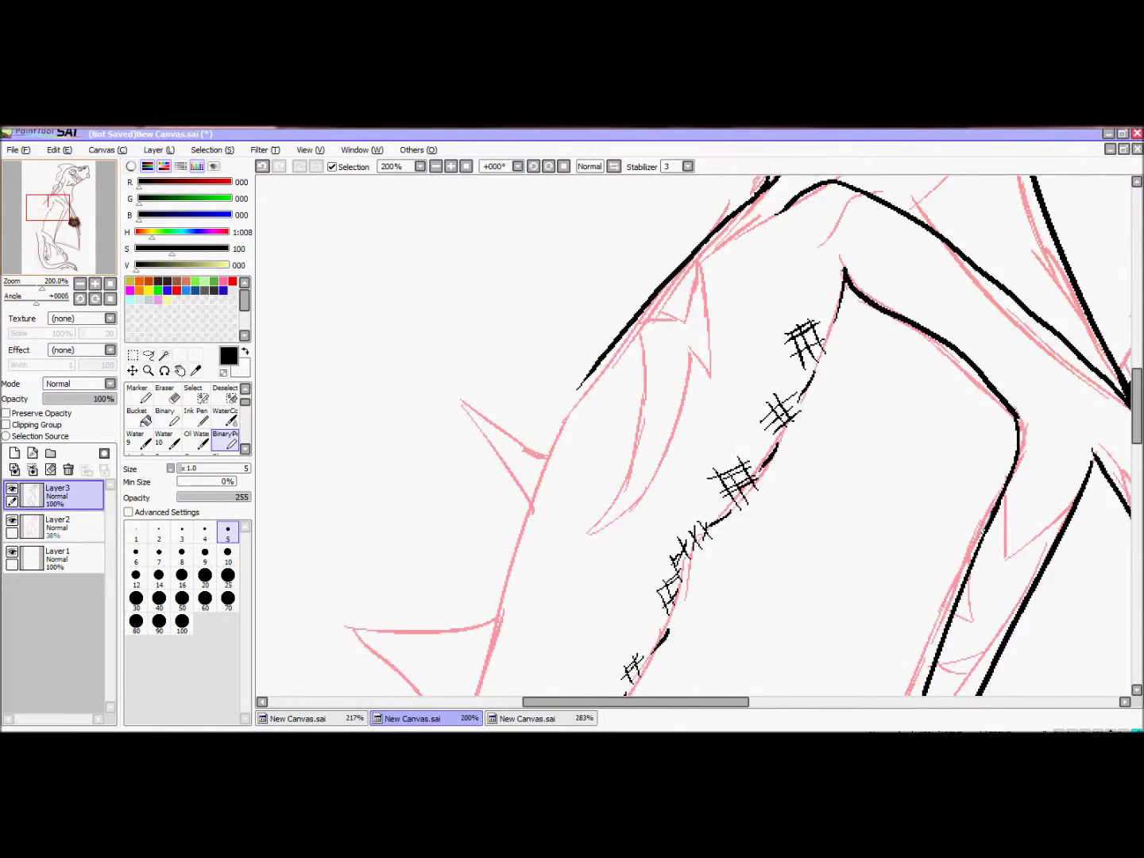
scroll(691, 438, "down", 3)
scroll(510, 453, "up", 2)
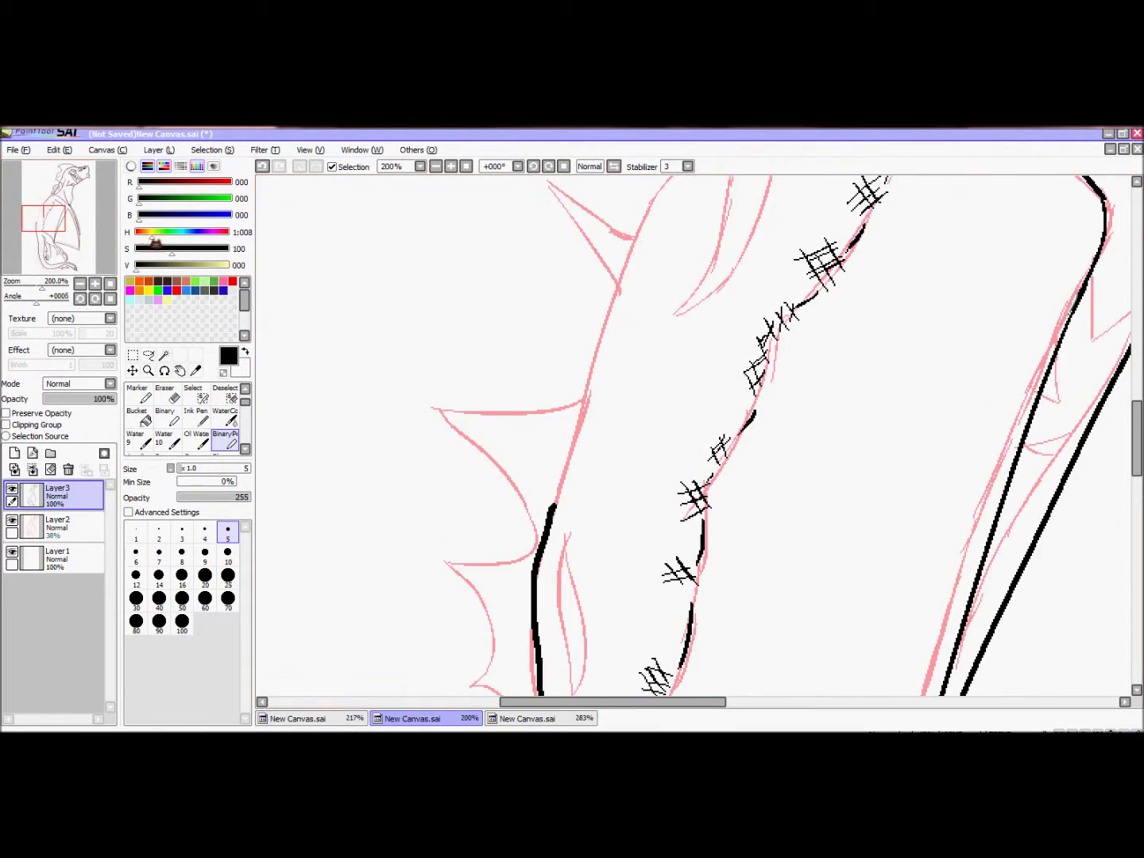
scroll(591, 396, "down", 3)
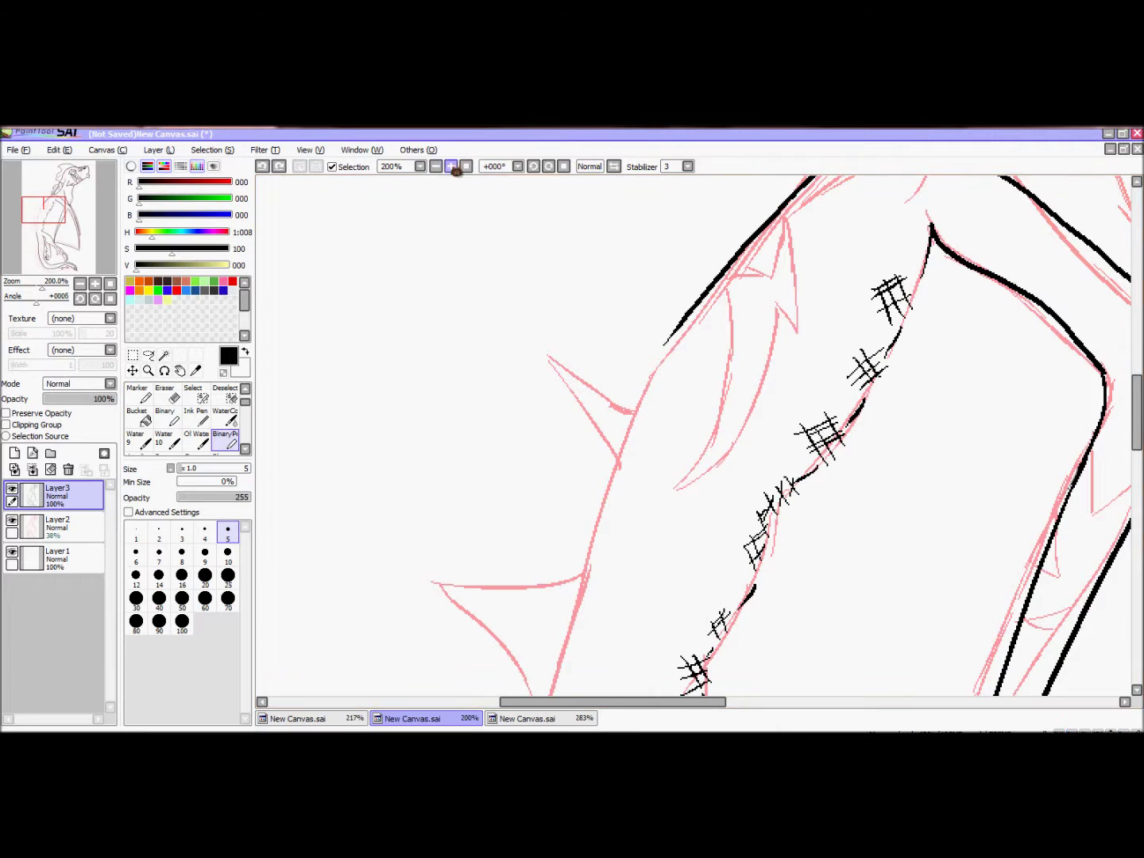
left_click(554, 168)
left_click_drag(64, 188, 61, 193)
left_click_drag(939, 419, 644, 411)
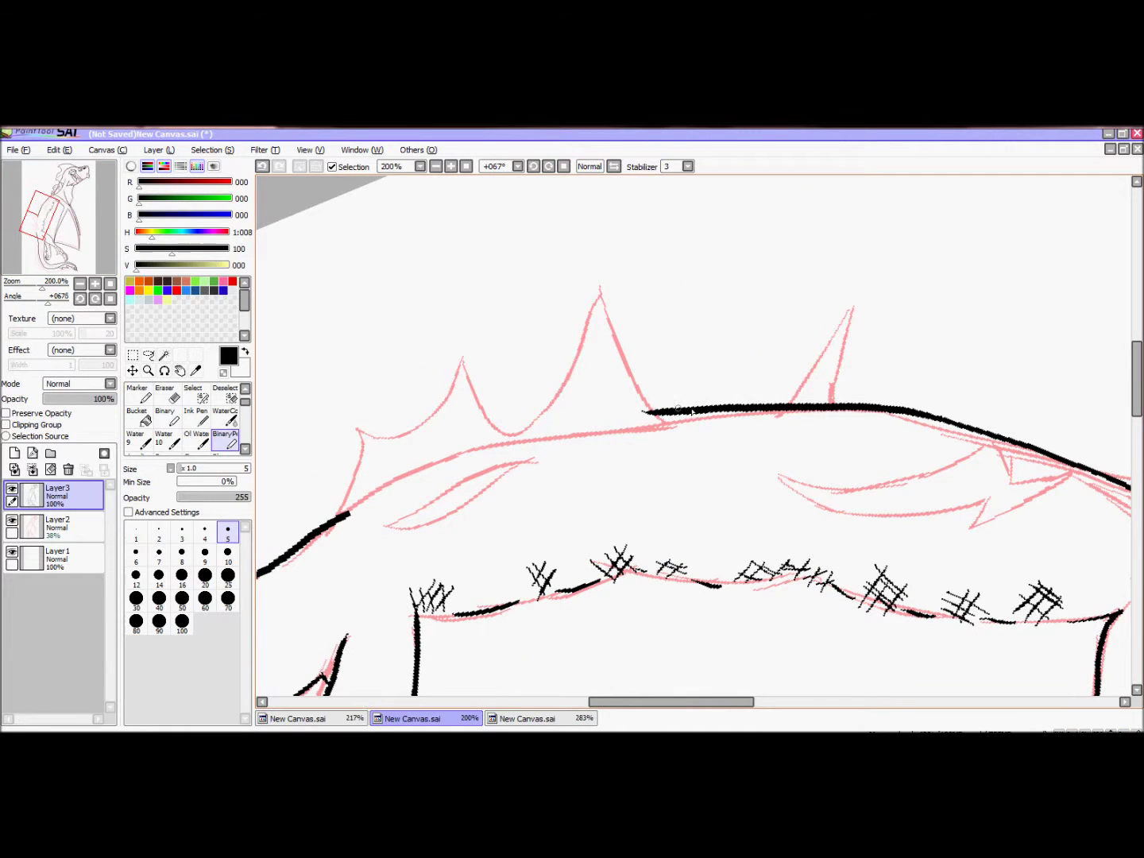
mouse_move(505, 440)
left_mouse_down()
mouse_move(347, 505)
mouse_move(290, 549)
left_mouse_up()
left_click(563, 167)
left_click(167, 396)
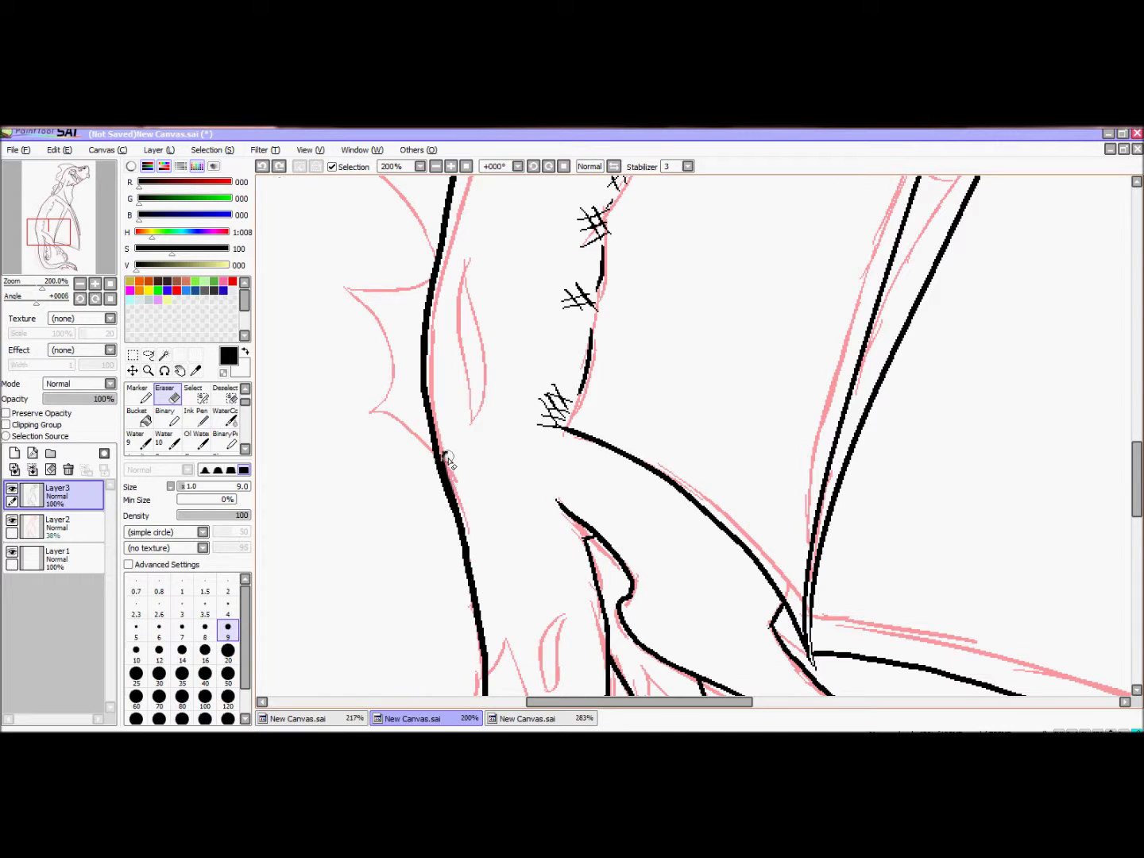
key("b")
Ink the pointed fin on the upper back and the scalloped spikes on the lower back.
scroll(476, 457, "up", 10)
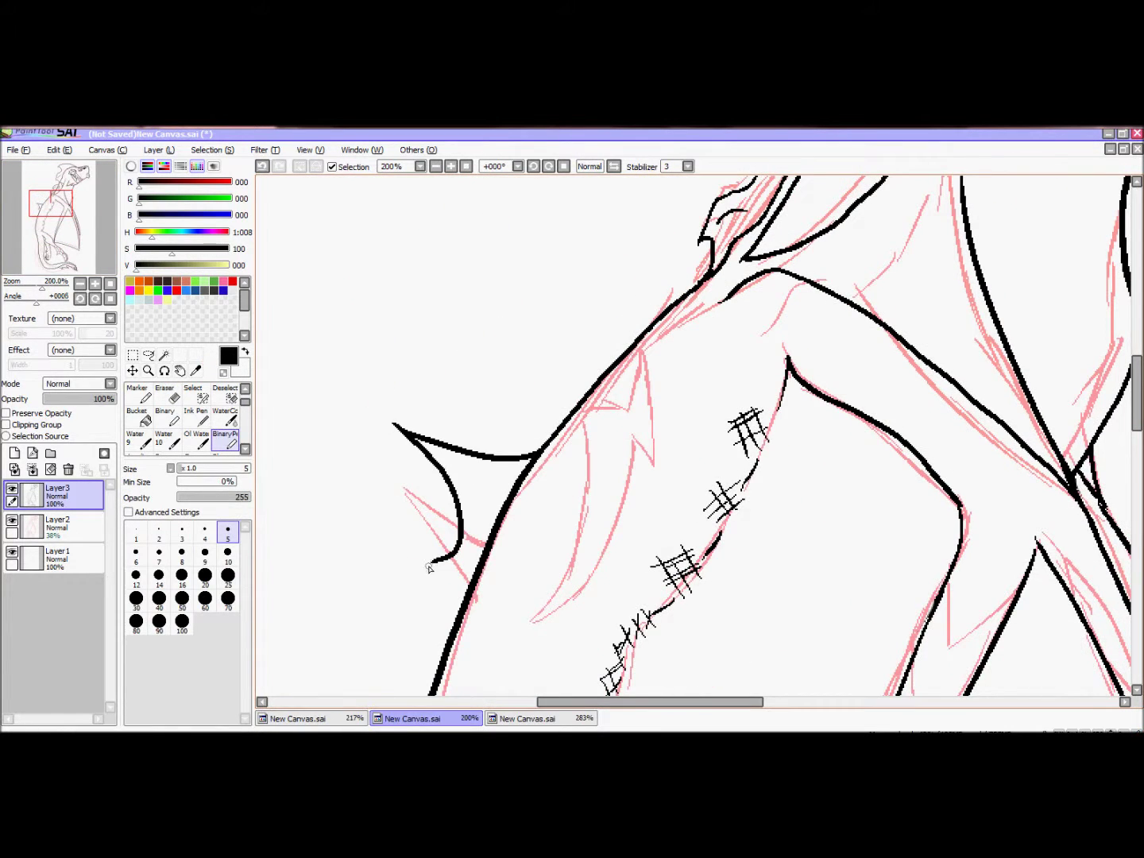
left_click_drag(429, 566, 459, 616)
mouse_move(461, 610)
left_mouse_down()
mouse_move(644, 214)
mouse_move(683, 215)
left_mouse_up()
left_click_drag(655, 319, 532, 358)
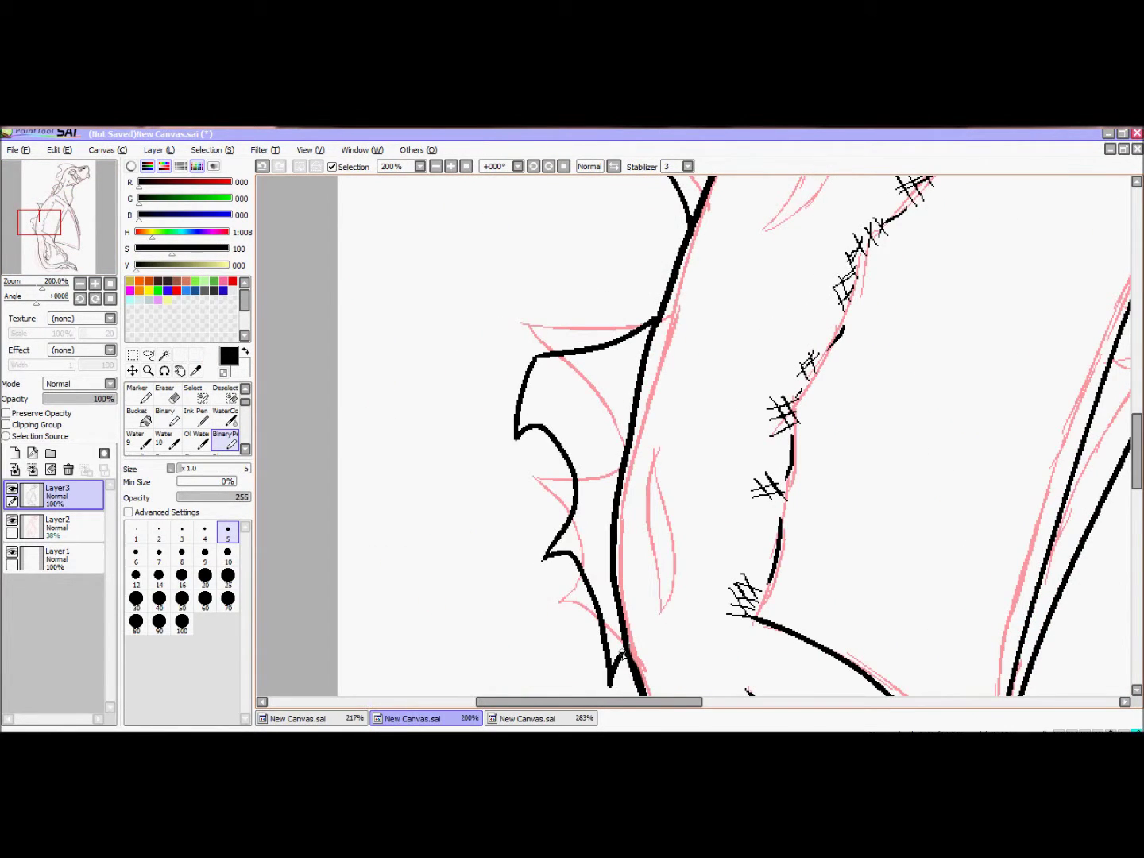
Ink the jagged marking running down the inside of the tail's outer contour.
scroll(624, 653, "down", 10)
mouse_move(522, 651)
left_mouse_down()
mouse_move(475, 323)
mouse_move(433, 180)
left_mouse_up()
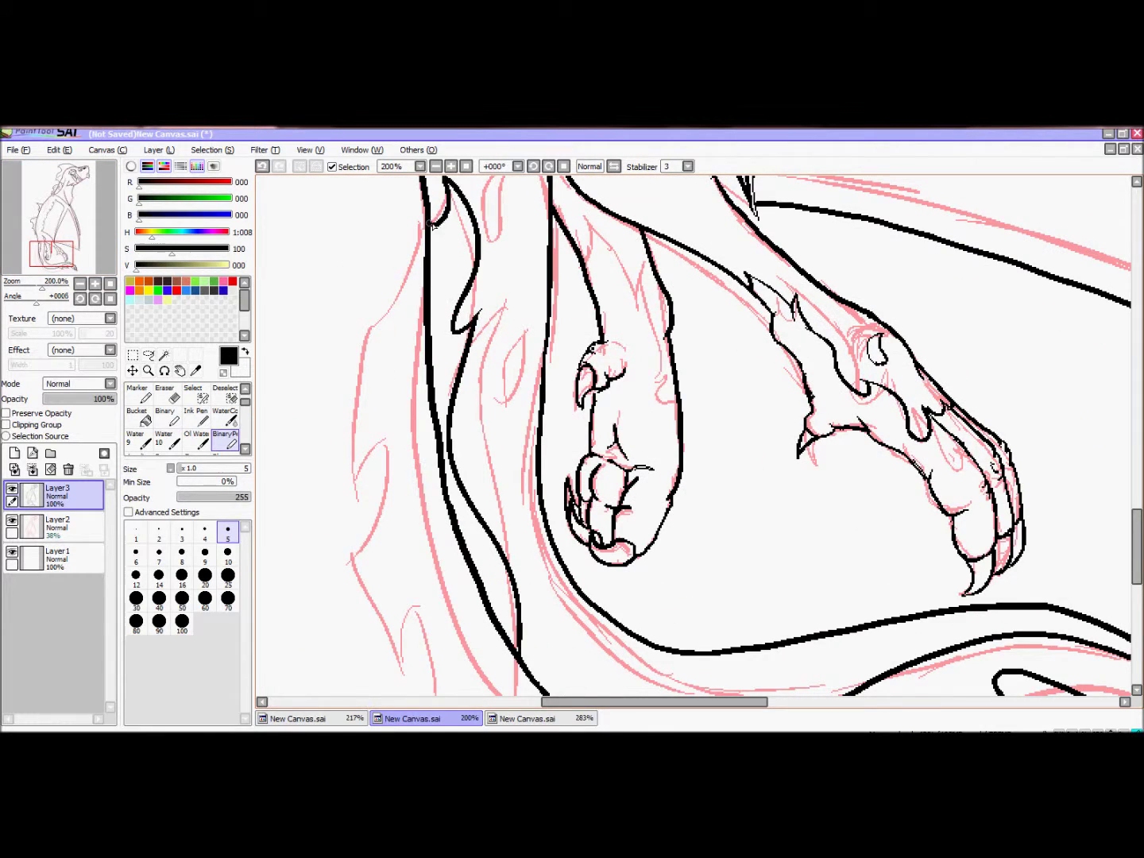
scroll(431, 516, "up", 5)
scroll(699, 437, "down", 5)
Ink the spiky fin along the tail's outer edge and the drop-shaped spots above it, undoing the misplaced strokes.
mouse_move(552, 245)
left_mouse_down()
mouse_move(471, 364)
mouse_move(498, 567)
mouse_move(498, 338)
mouse_move(500, 476)
mouse_move(484, 569)
left_mouse_up()
key("ctrl+z")
key("ctrl+z")
scroll(484, 568, "down", 5)
left_click_drag(484, 294, 646, 499)
scroll(468, 475, "up", 6)
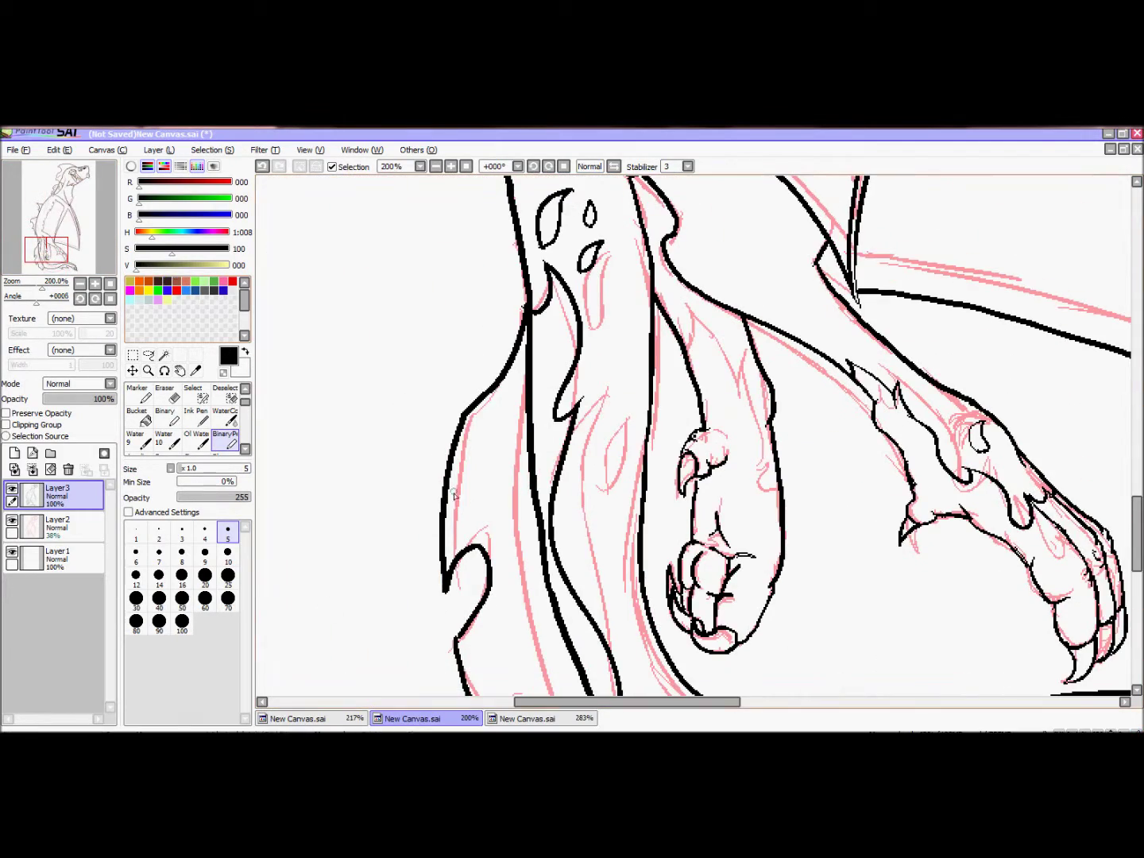
Hide the red sketch on Layer2 and try selecting an area of the line art with the Magic Wand.
mouse_move(47, 250)
left_mouse_down()
mouse_move(47, 262)
mouse_move(76, 175)
left_mouse_up()
left_click(11, 519)
left_click(434, 166)
left_click(434, 166)
left_click(163, 357)
left_click(583, 304)
left_click(263, 168)
Patch the gaps in the creature's outline and select the background around it with the Magic Wand.
left_click(132, 370)
left_click(148, 370)
left_click_drag(769, 559, 600, 466)
left_click_drag(647, 557, 648, 560)
key("b")
left_click(163, 355)
left_click_drag(48, 251, 68, 209)
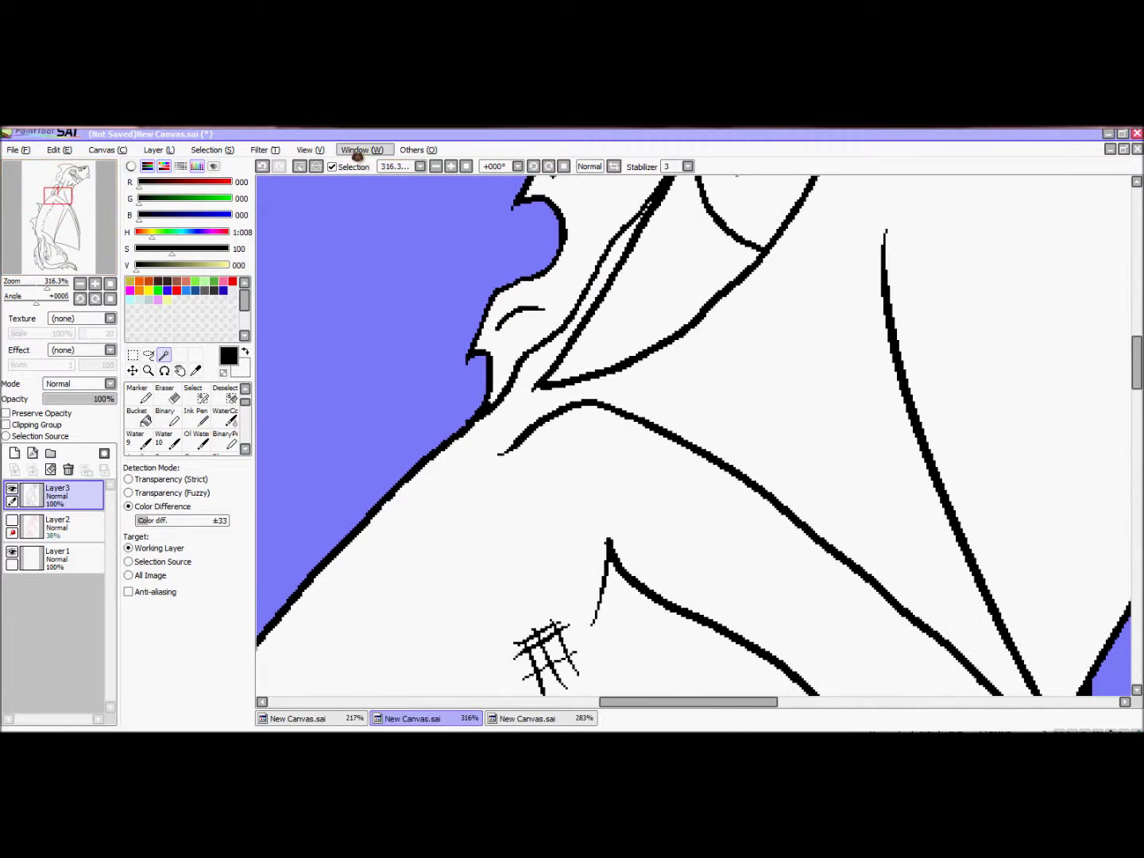
Invert the selection, add a new layer beneath the line art, and fill the creature with light grey (236, 236, 236).
key("ctrl+Home")
left_click(57, 524)
left_click(14, 453)
left_click(146, 420)
left_click(548, 365)
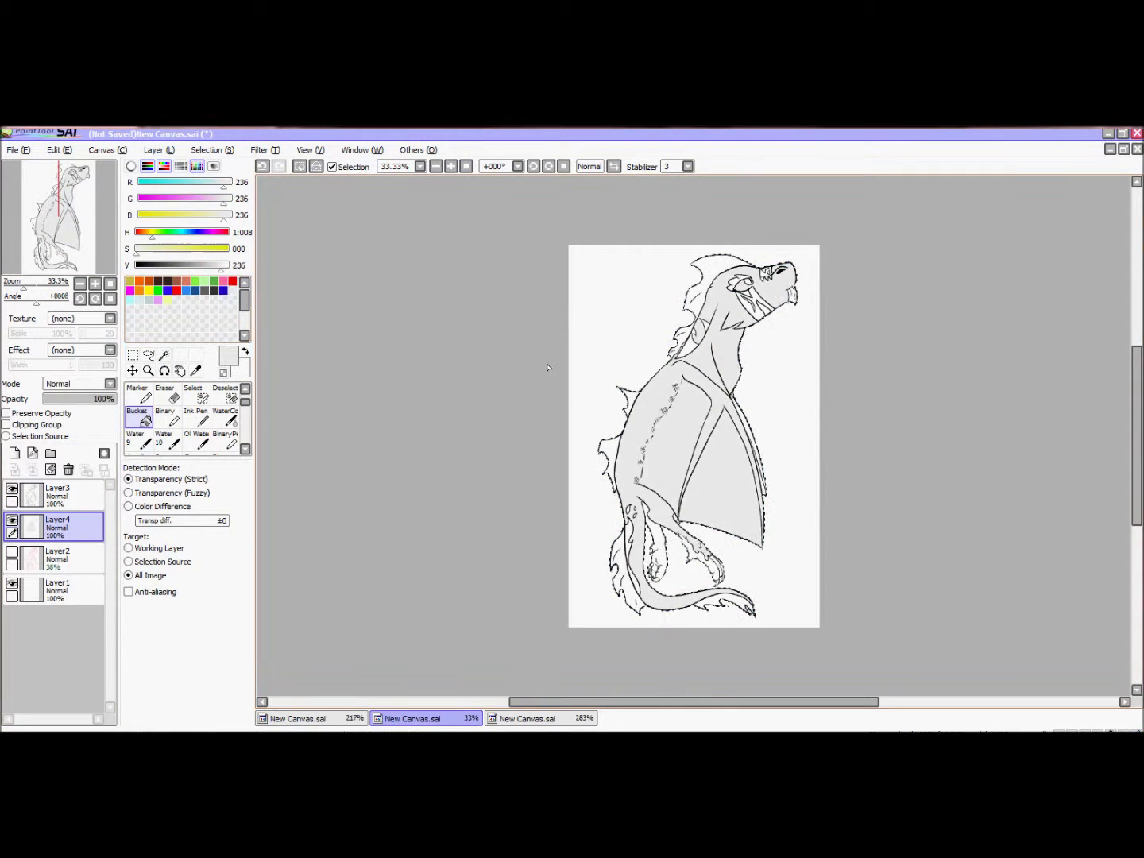
Paint the lower and upper back fins dark grey (54, 54, 54) with the Binary brush on Layer4.
left_click(148, 370)
left_click_drag(605, 382, 675, 452)
left_click(164, 416)
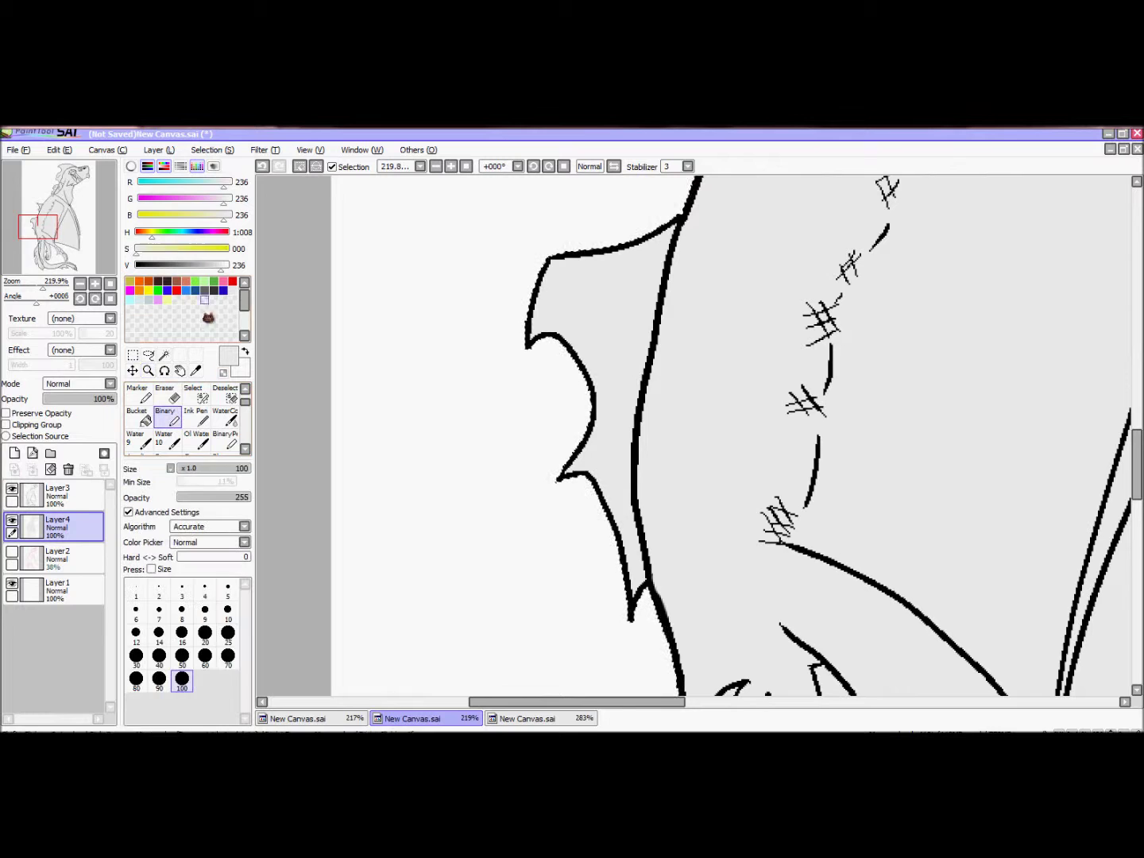
left_click(204, 285)
left_click_drag(592, 445, 612, 601)
mouse_move(572, 374)
left_mouse_down()
mouse_move(633, 226)
mouse_move(592, 536)
left_mouse_up()
scroll(592, 536, "up", 5)
mouse_move(449, 468)
left_mouse_down()
mouse_move(460, 523)
mouse_move(434, 529)
left_mouse_up()
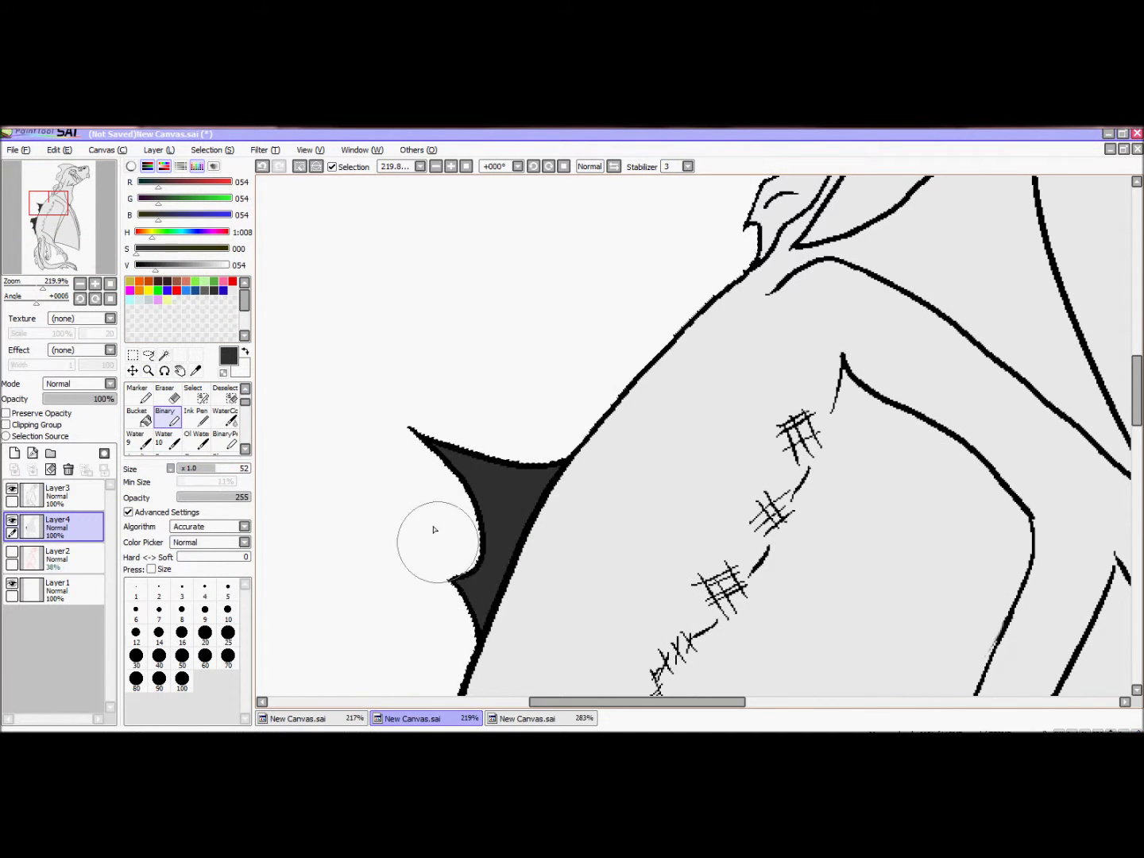
Paint the fins along the back of the neck and the large head crest dark grey.
scroll(676, 332, "up", 5)
mouse_move(677, 333)
left_mouse_down()
mouse_move(530, 349)
mouse_move(702, 307)
left_mouse_up()
scroll(702, 306, "down", 5)
left_click_drag(556, 262, 572, 540)
scroll(572, 540, "up", 3)
mouse_move(715, 270)
left_mouse_down()
mouse_move(657, 388)
mouse_move(582, 447)
mouse_move(703, 333)
mouse_move(613, 462)
left_mouse_up()
scroll(704, 333, "up", 3)
scroll(612, 462, "up", 3)
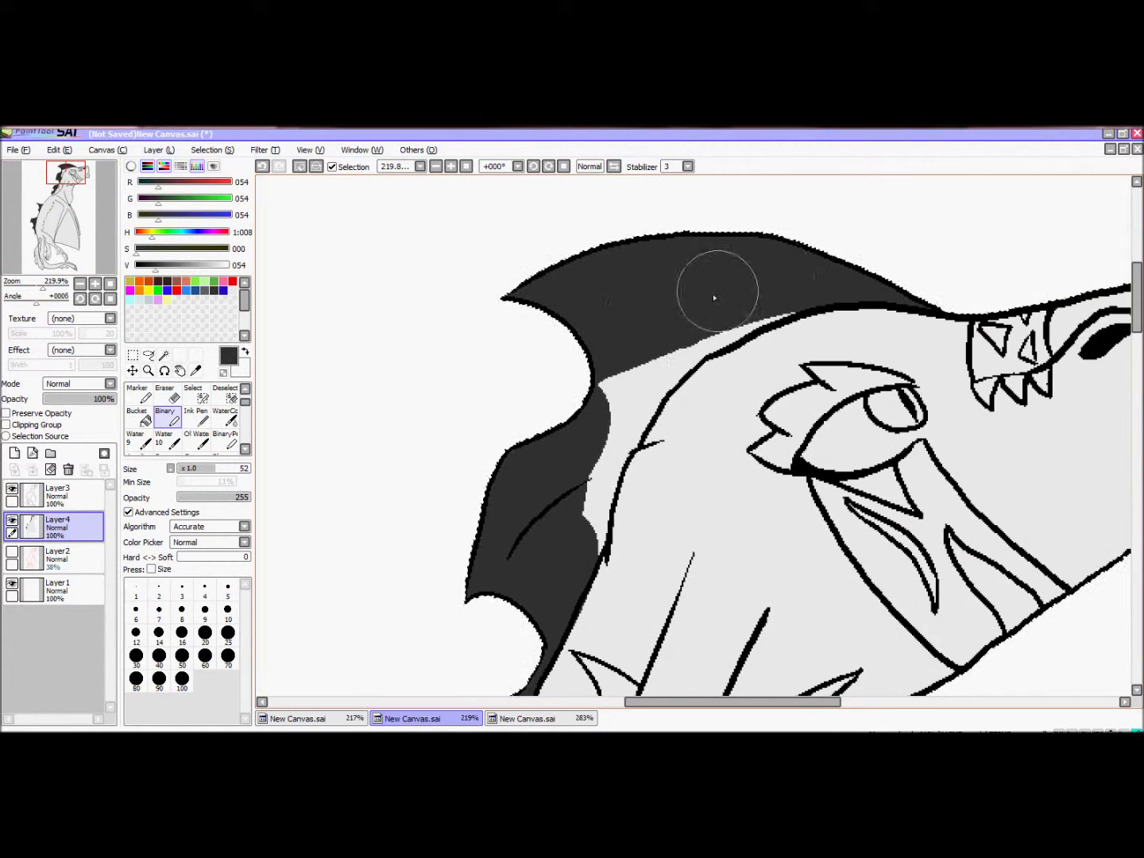
mouse_move(710, 297)
left_mouse_down()
mouse_move(569, 464)
mouse_move(560, 556)
left_mouse_up()
scroll(561, 555, "down", 3)
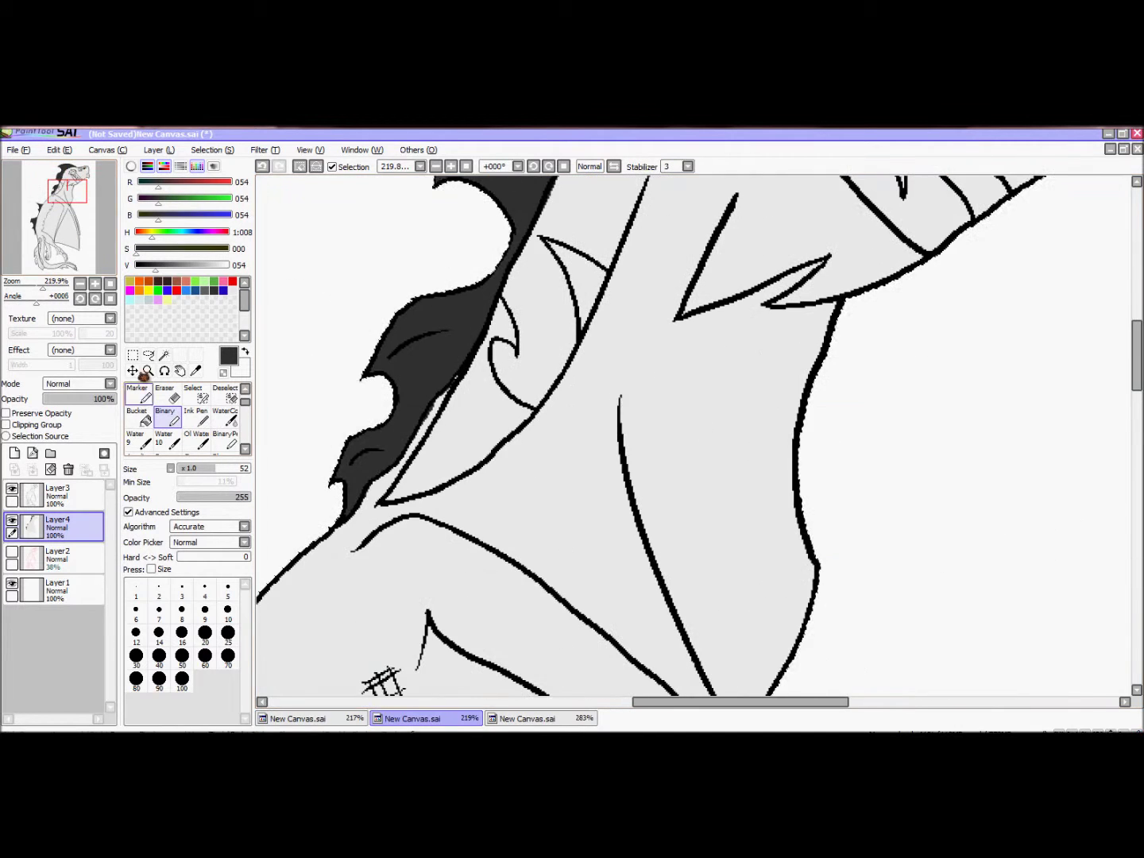
Fill the pointed neck markings with dark grey using the binary pen at size 10.
left_click_drag(468, 426, 459, 440)
key("n")
mouse_move(385, 510)
left_mouse_down()
mouse_move(511, 421)
mouse_move(557, 255)
mouse_move(611, 314)
mouse_move(588, 334)
left_mouse_up()
key("x")
left_click(228, 554)
key("ctrl+z")
mouse_move(497, 349)
left_mouse_down()
mouse_move(511, 384)
mouse_move(503, 366)
mouse_move(525, 341)
mouse_move(513, 293)
mouse_move(529, 337)
mouse_move(532, 250)
mouse_move(557, 277)
mouse_move(534, 254)
left_mouse_up()
Clean the edges of the neck markings, sampling the dark grey and the light body grey in turn.
left_click(578, 240, "alt")
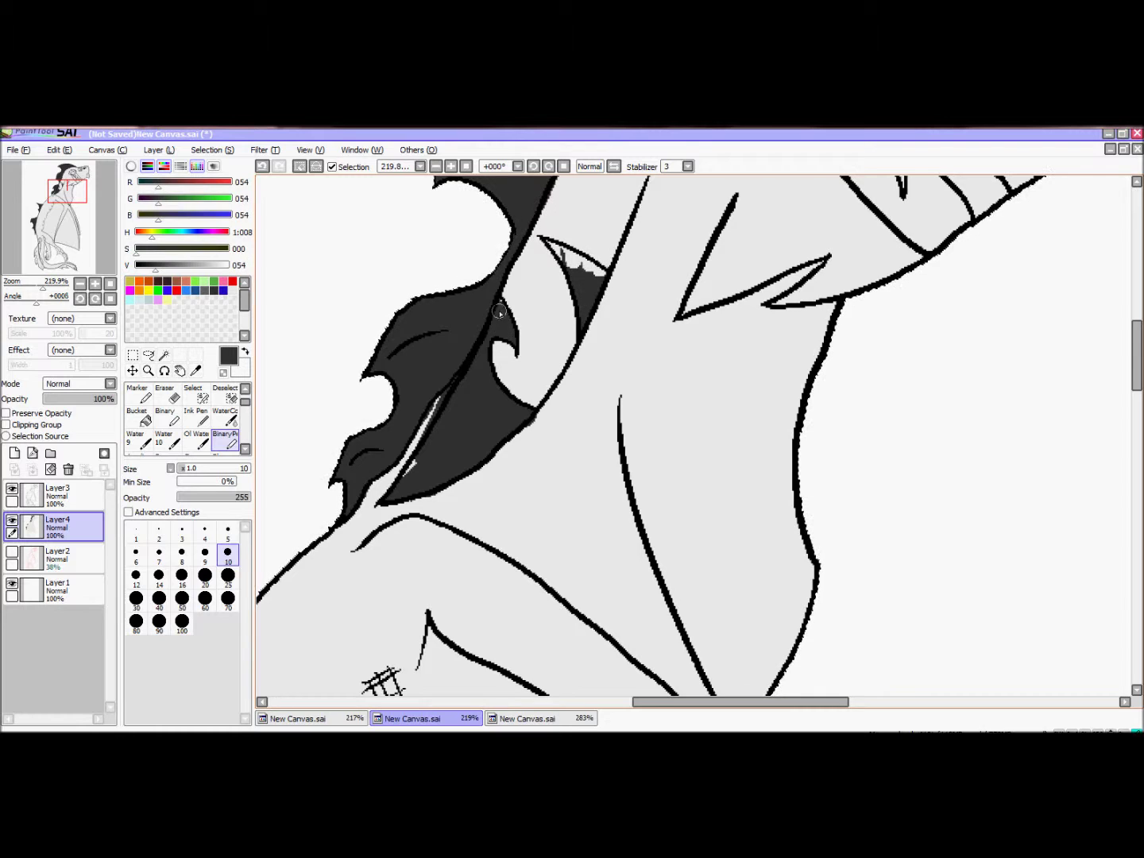
left_click_drag(594, 268, 607, 267)
left_click(617, 266, "alt")
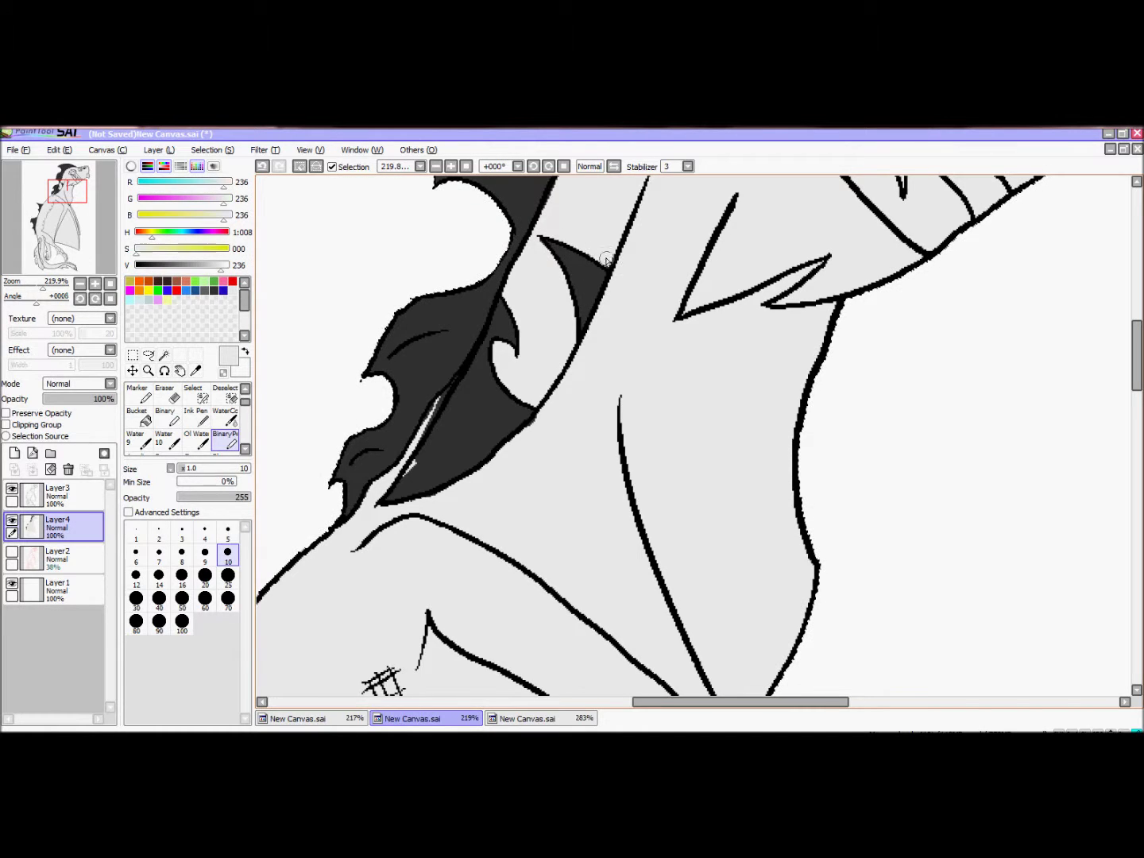
left_click(426, 417, "alt")
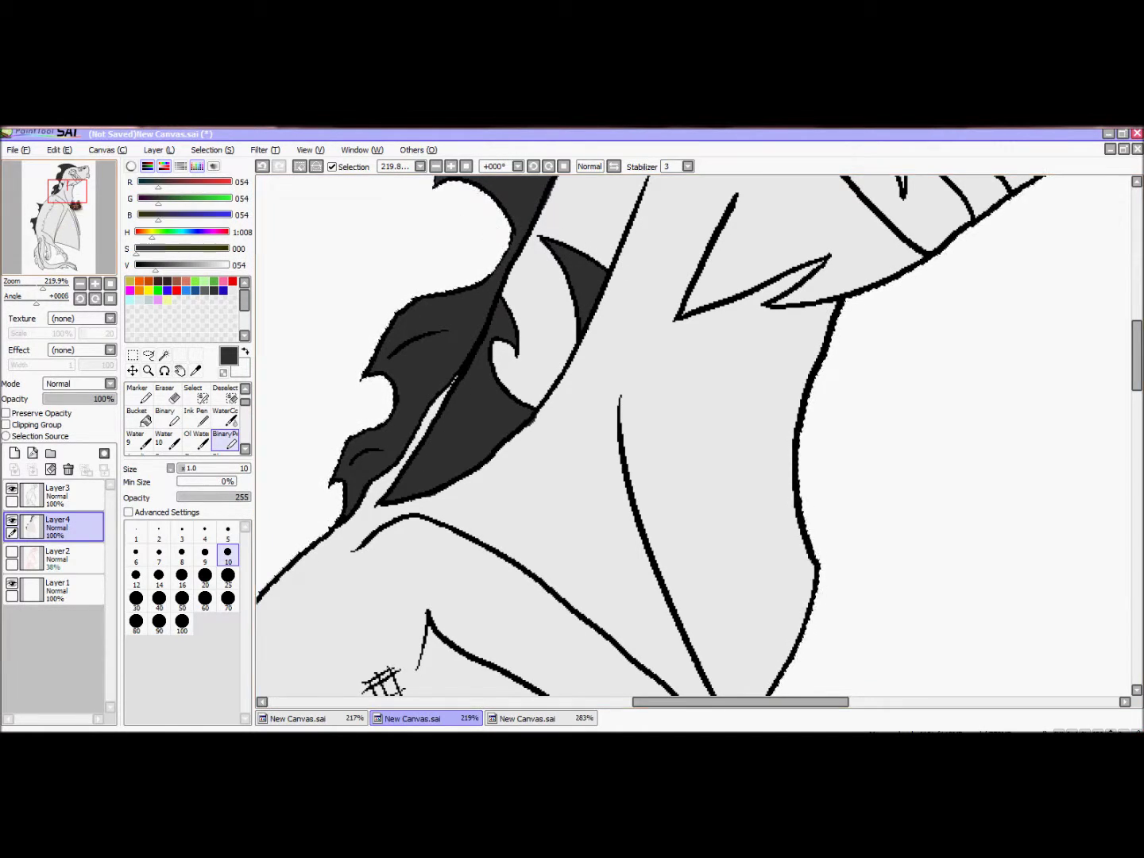
Paint the wide stripe running from below the eye to the jaw dark grey.
left_click_drag(914, 262, 572, 626)
mouse_move(479, 447)
left_mouse_down()
mouse_move(520, 482)
mouse_move(551, 546)
mouse_move(591, 564)
mouse_move(591, 530)
left_mouse_up()
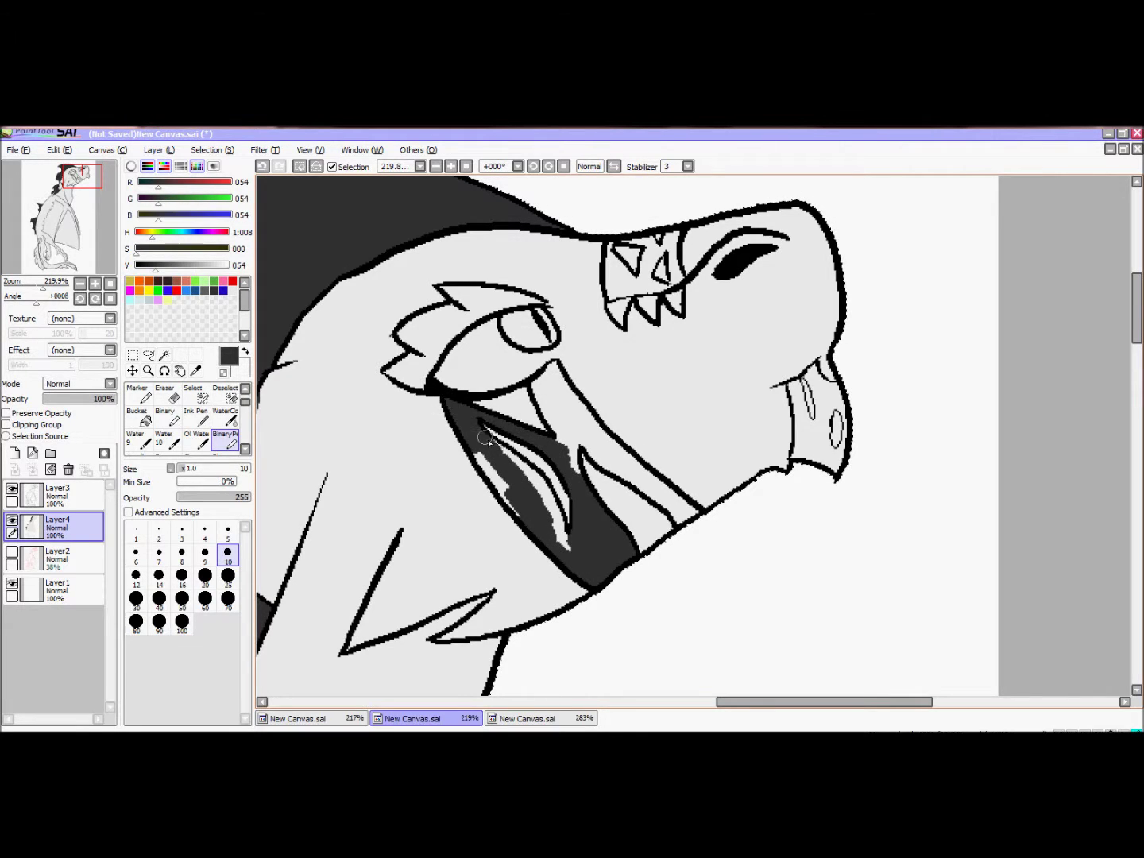
left_click_drag(484, 438, 572, 561)
mouse_move(553, 371)
left_mouse_down()
mouse_move(660, 492)
mouse_move(610, 471)
left_mouse_up()
Restore the light grey slivers inside the jaw stripe and tidy its dark grey edges with sampled colours.
left_click(525, 395, "alt")
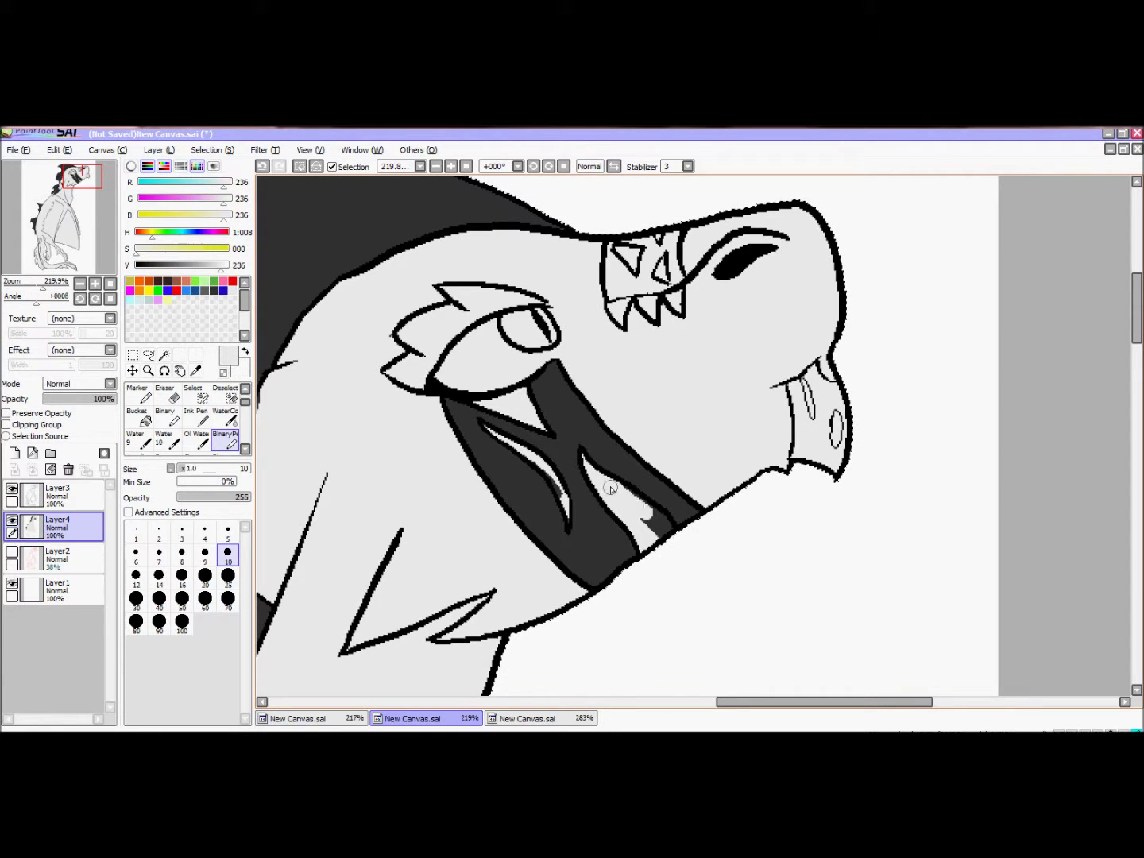
left_click(611, 487, "alt")
left_click_drag(636, 508, 672, 497)
left_click(547, 465, "alt")
left_click(576, 426, "alt")
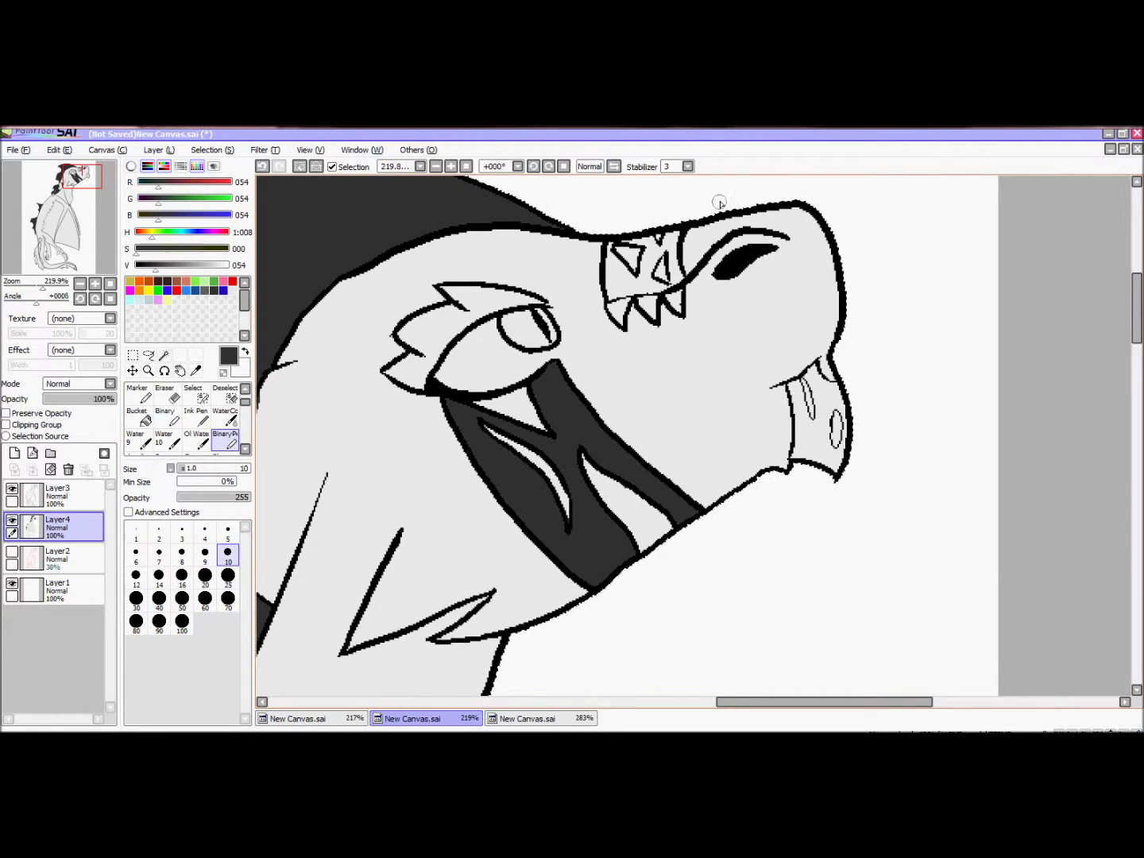
Paint the toothed band across the snout dark grey and its inner triangles light grey.
mouse_move(622, 320)
left_mouse_down()
mouse_move(639, 297)
mouse_move(652, 300)
mouse_move(631, 316)
mouse_move(672, 291)
mouse_move(645, 295)
mouse_move(643, 230)
left_mouse_up()
left_click(689, 237, "alt")
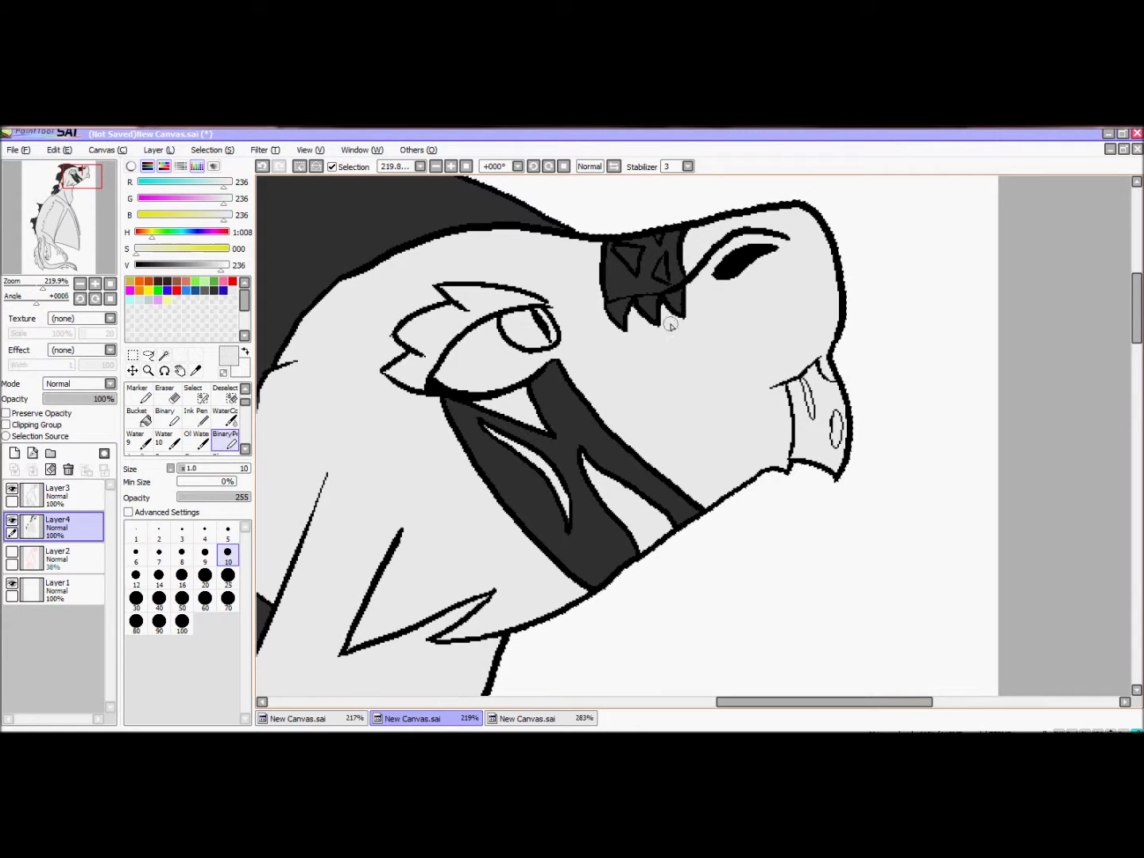
left_click_drag(633, 253, 634, 268)
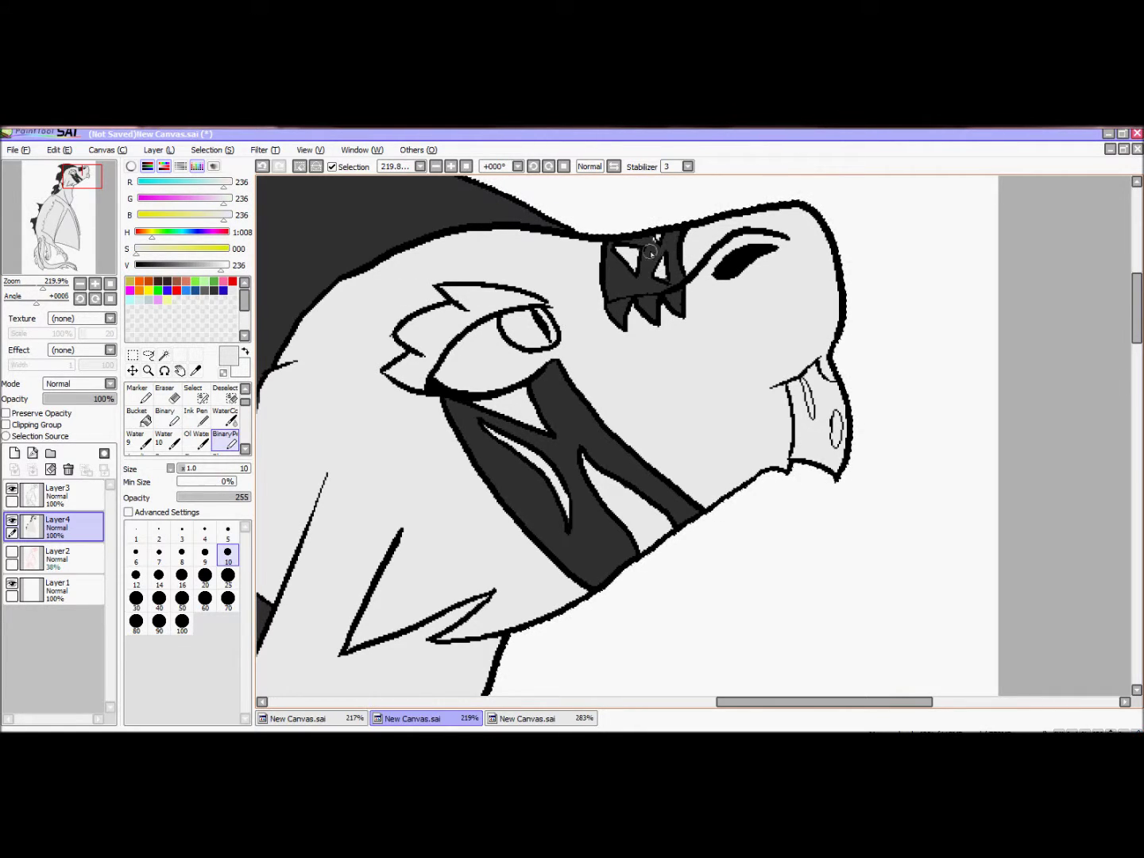
Paint the patch at the tip of the lower jaw red and its two inner marks light grey.
left_click(231, 282)
left_click_drag(835, 475, 846, 399)
left_click(848, 443, "alt")
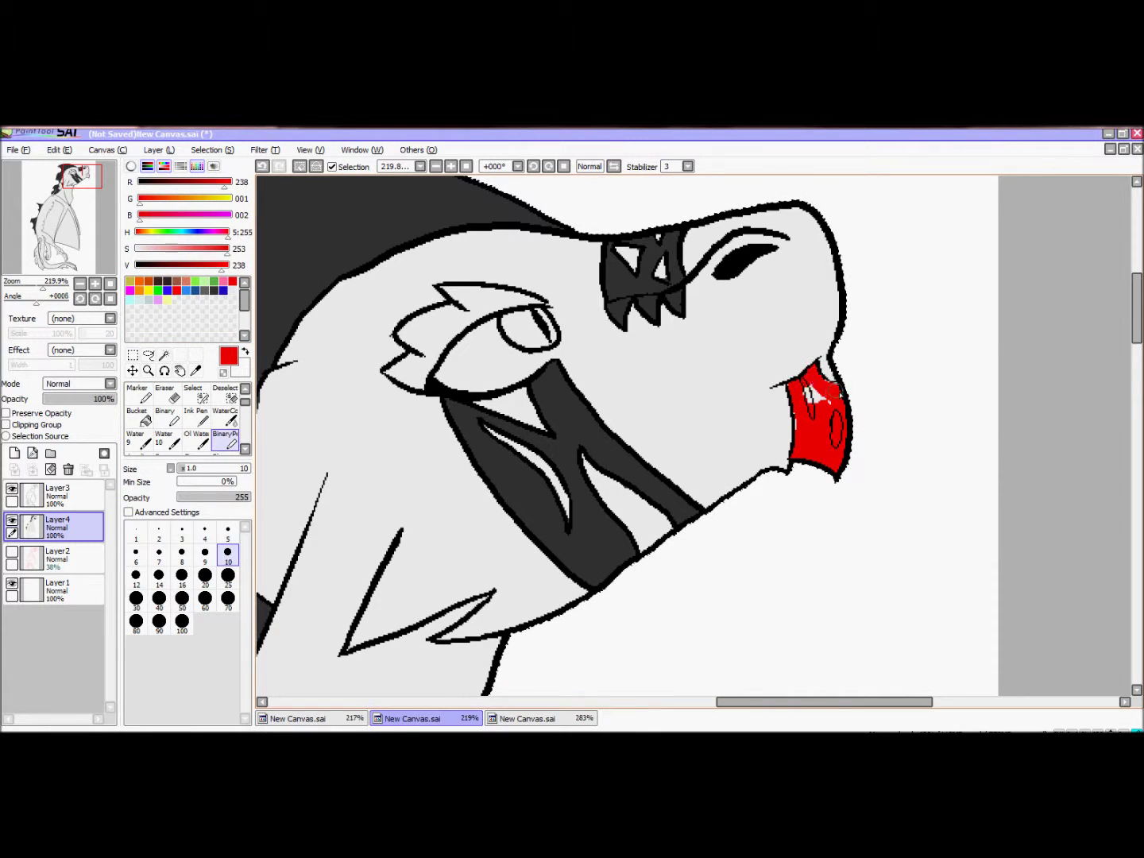
left_click(758, 318, "alt")
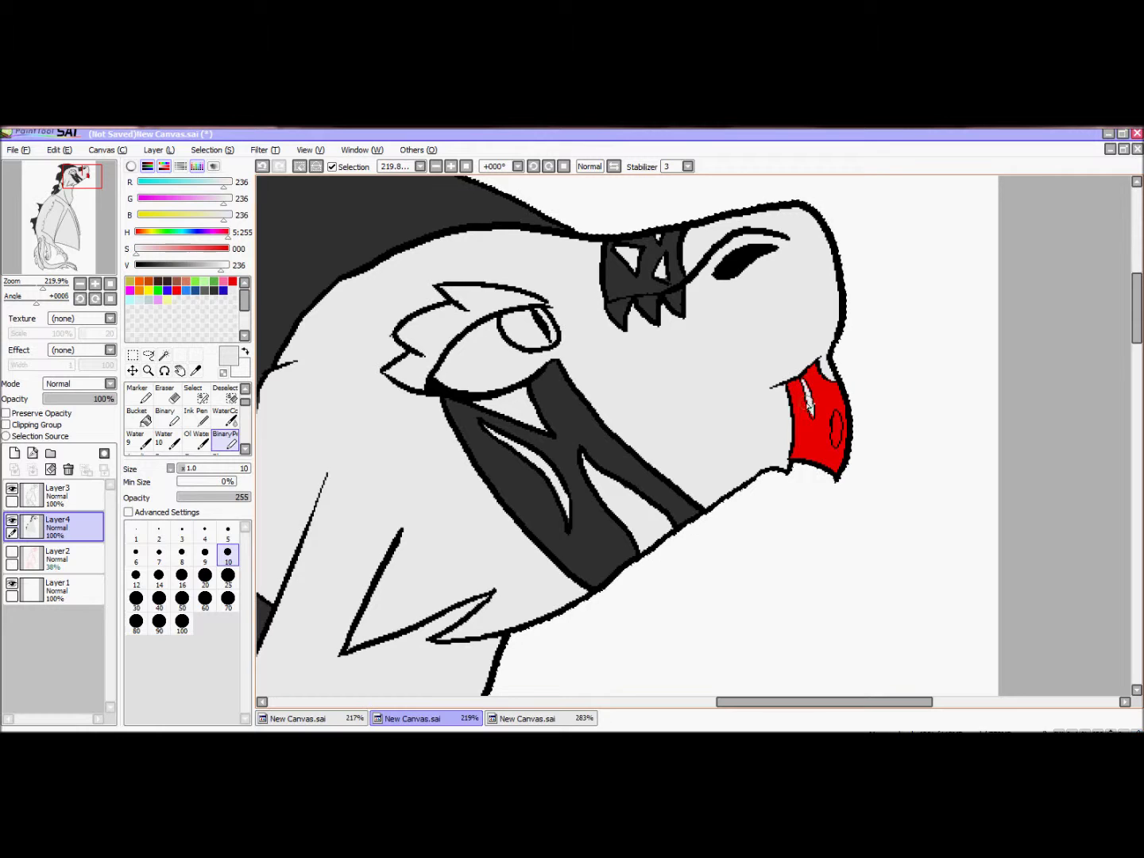
left_click(822, 396, "alt")
left_click(836, 434, "alt")
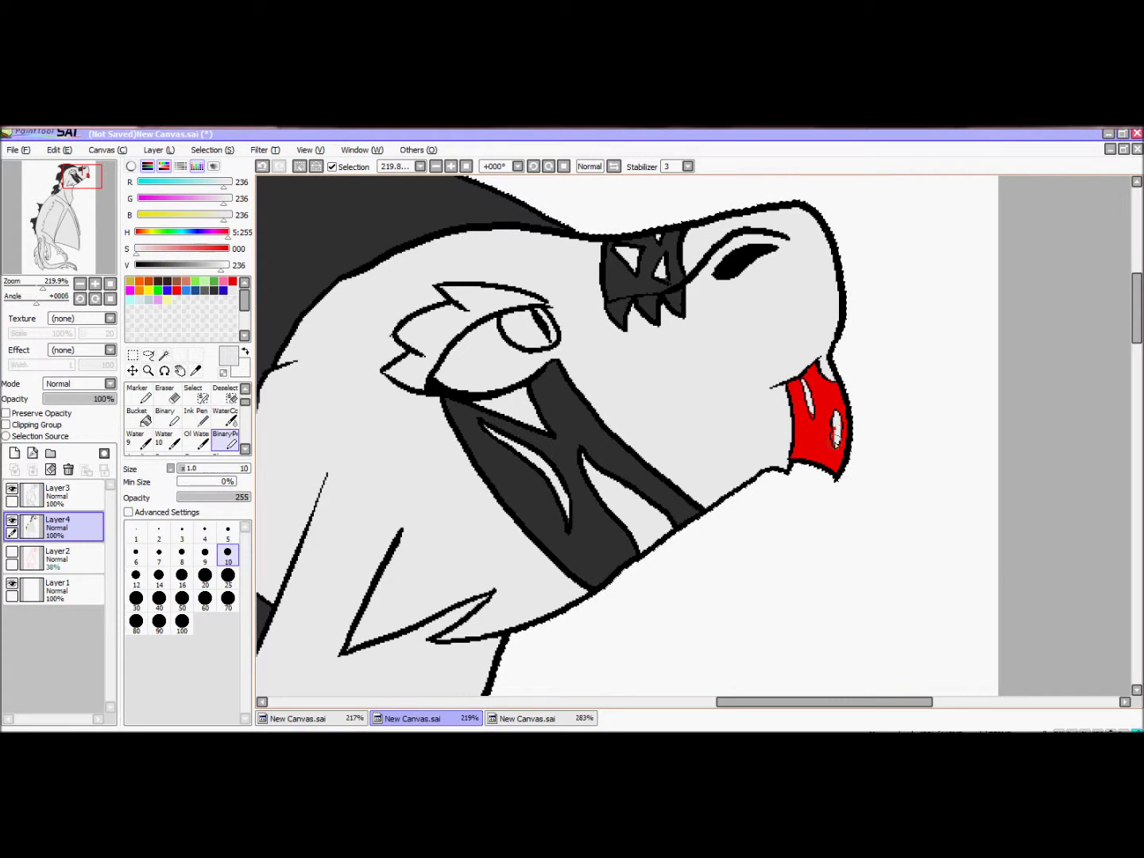
Outline jagged and curved markings in black on the left foreleg on Layer3 at brush size 5.
left_click_drag(82, 175, 61, 254)
left_click(77, 487)
left_click(157, 282)
left_click(228, 531)
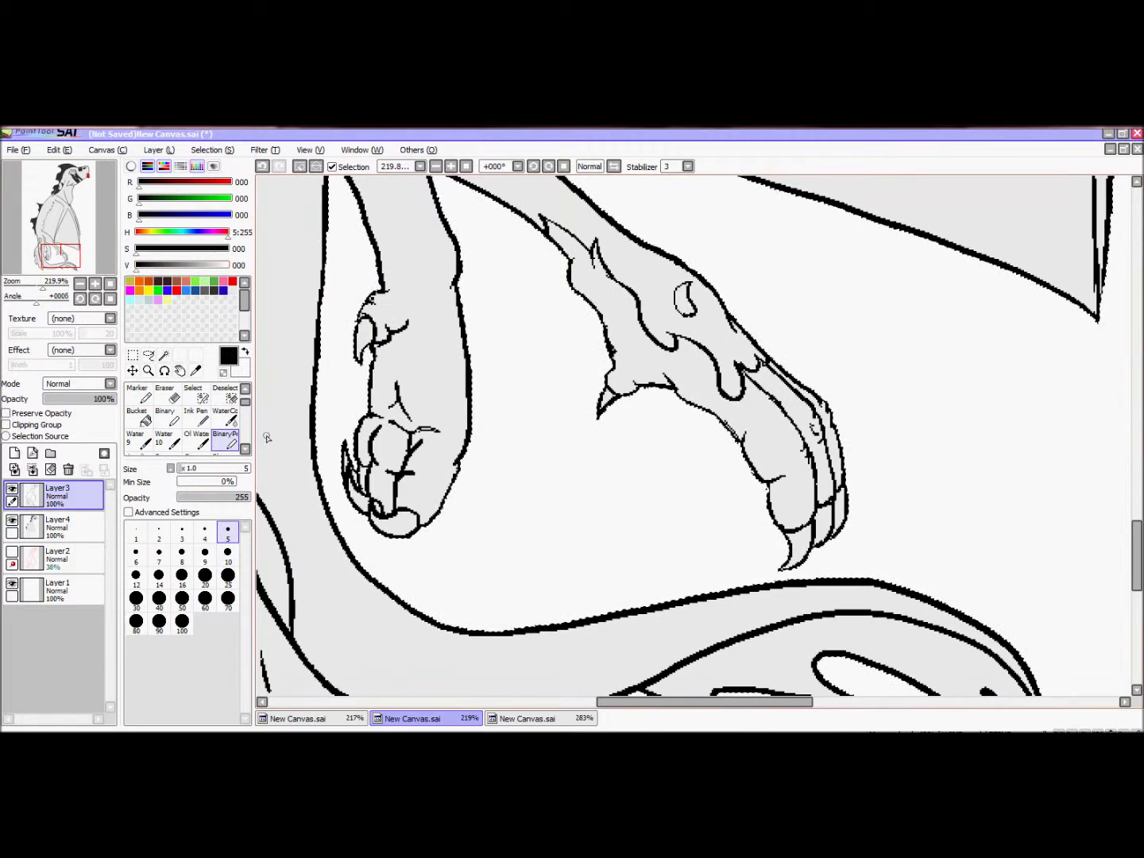
left_click_drag(361, 239, 381, 306)
left_click_drag(421, 282, 465, 405)
left_click_drag(409, 231, 441, 293)
left_click_drag(366, 190, 413, 239)
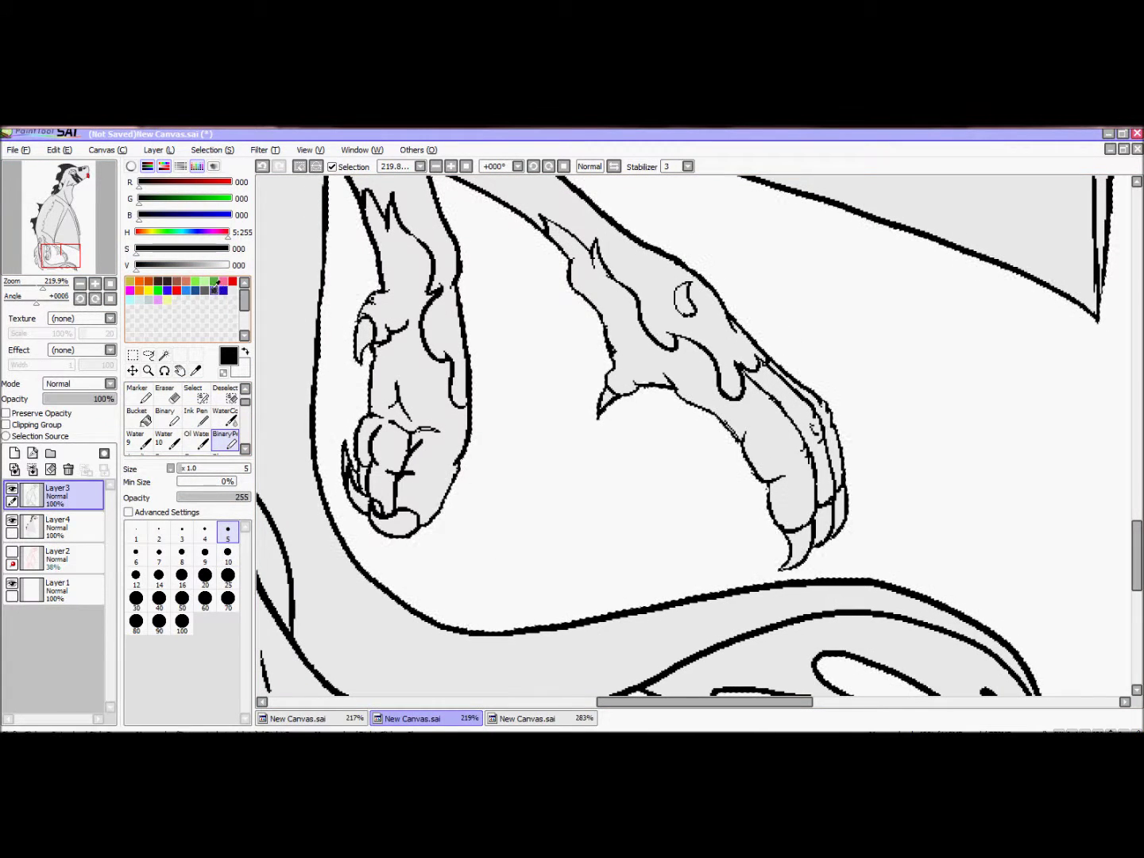
Paint the left forepaw and its flame-shaped leg marking red on Layer4 at brush size 10.
left_click(57, 525)
left_click(232, 281)
left_click_drag(408, 389, 429, 497)
left_click(228, 553)
mouse_move(418, 413)
left_mouse_down()
mouse_move(440, 515)
mouse_move(363, 426)
left_mouse_up()
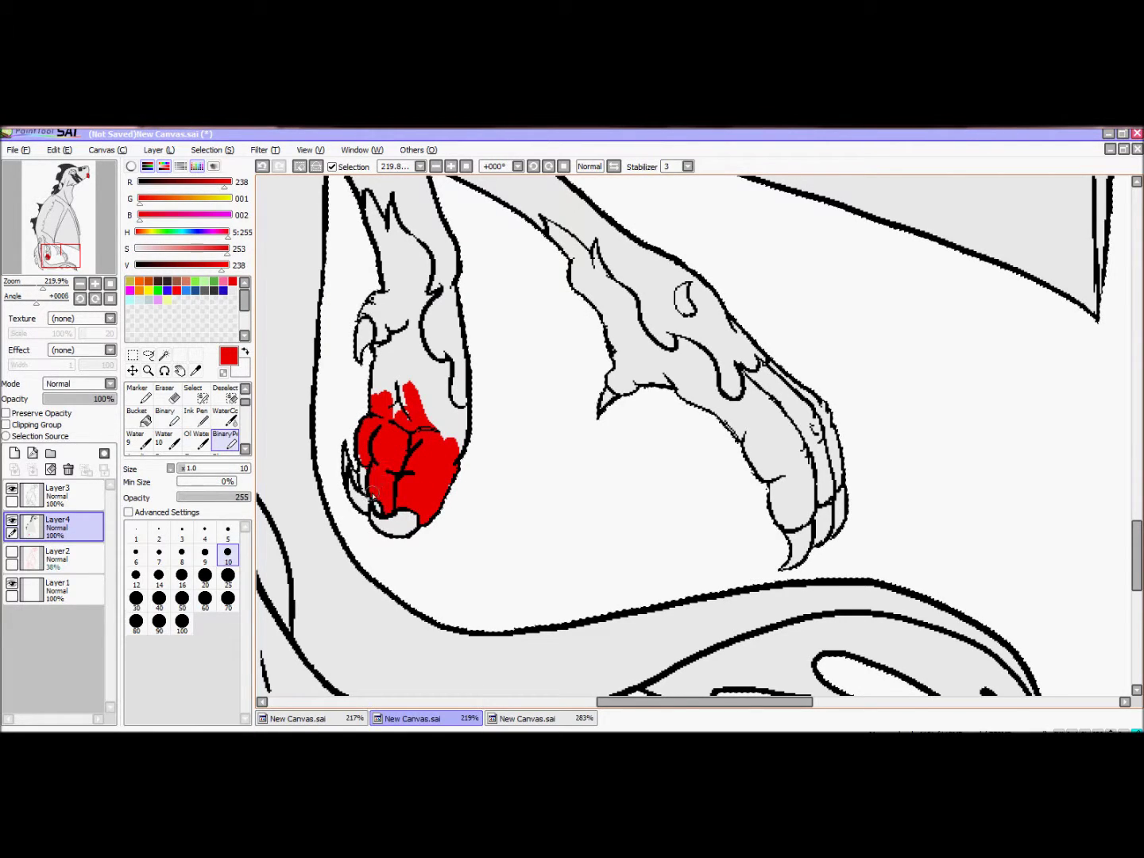
mouse_move(363, 457)
left_mouse_down()
mouse_move(378, 422)
mouse_move(383, 357)
left_mouse_up()
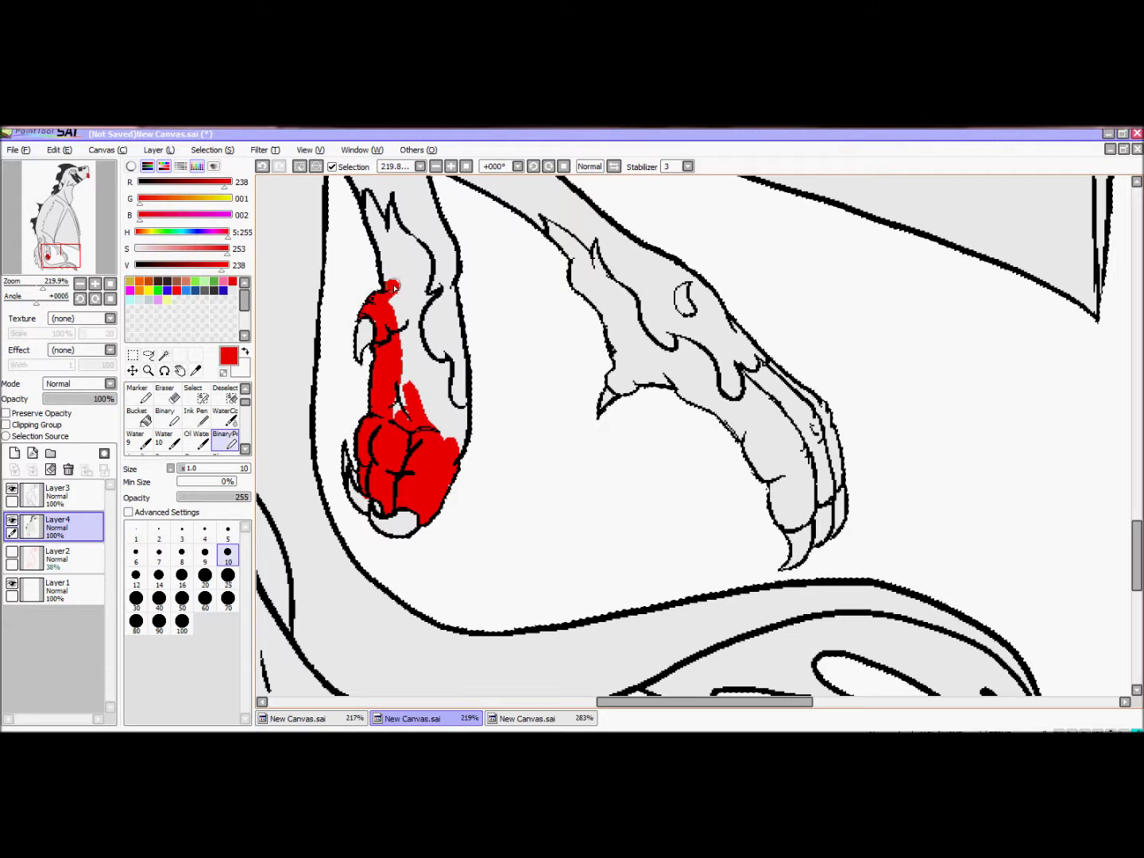
mouse_move(450, 410)
left_mouse_down()
mouse_move(445, 365)
mouse_move(402, 297)
mouse_move(403, 248)
mouse_move(418, 268)
left_mouse_up()
left_click_drag(462, 377, 465, 405)
Paint the right forepaw, its flame-shaped marking and the crescent spot red, and sample the light body grey.
mouse_move(825, 420)
left_mouse_down()
mouse_move(783, 508)
mouse_move(810, 460)
mouse_move(807, 396)
mouse_move(768, 385)
left_mouse_up()
mouse_move(617, 375)
left_mouse_down()
mouse_move(634, 390)
mouse_move(561, 242)
mouse_move(593, 286)
left_mouse_up()
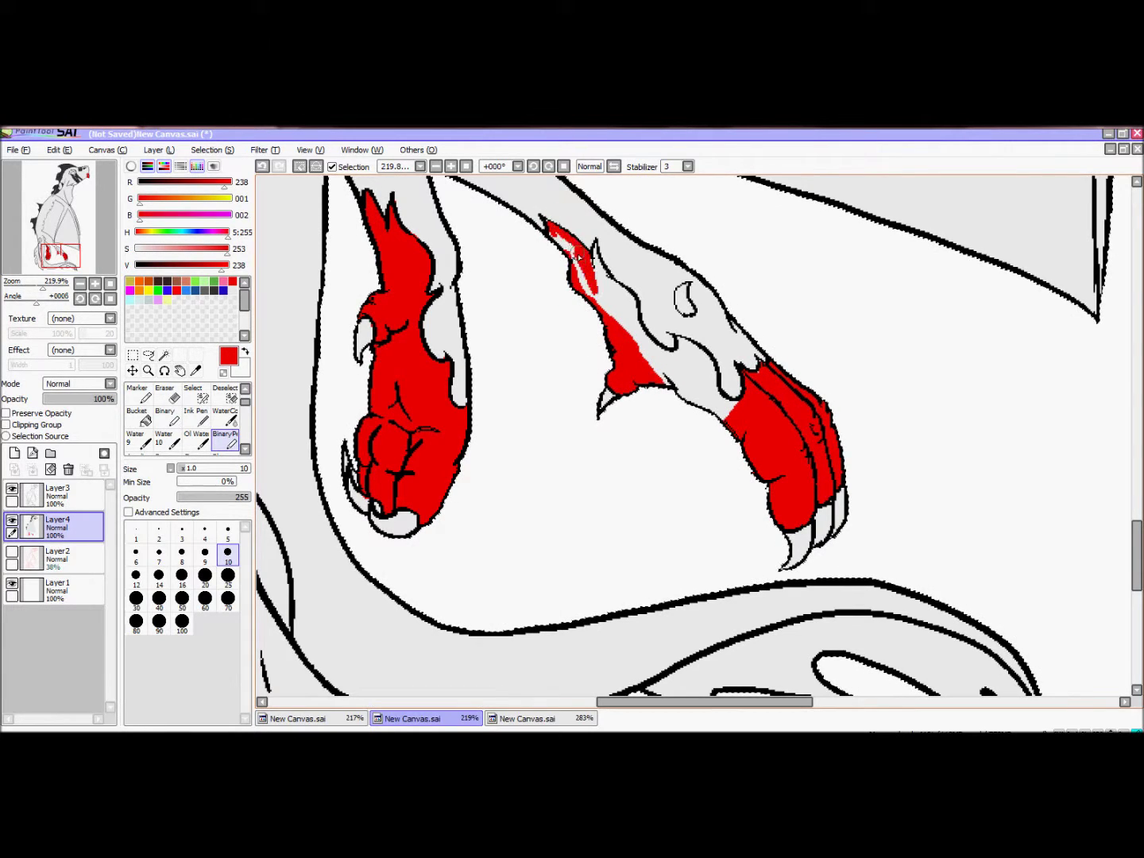
mouse_move(548, 219)
left_mouse_down()
mouse_move(600, 282)
mouse_move(578, 319)
mouse_move(592, 270)
left_mouse_up()
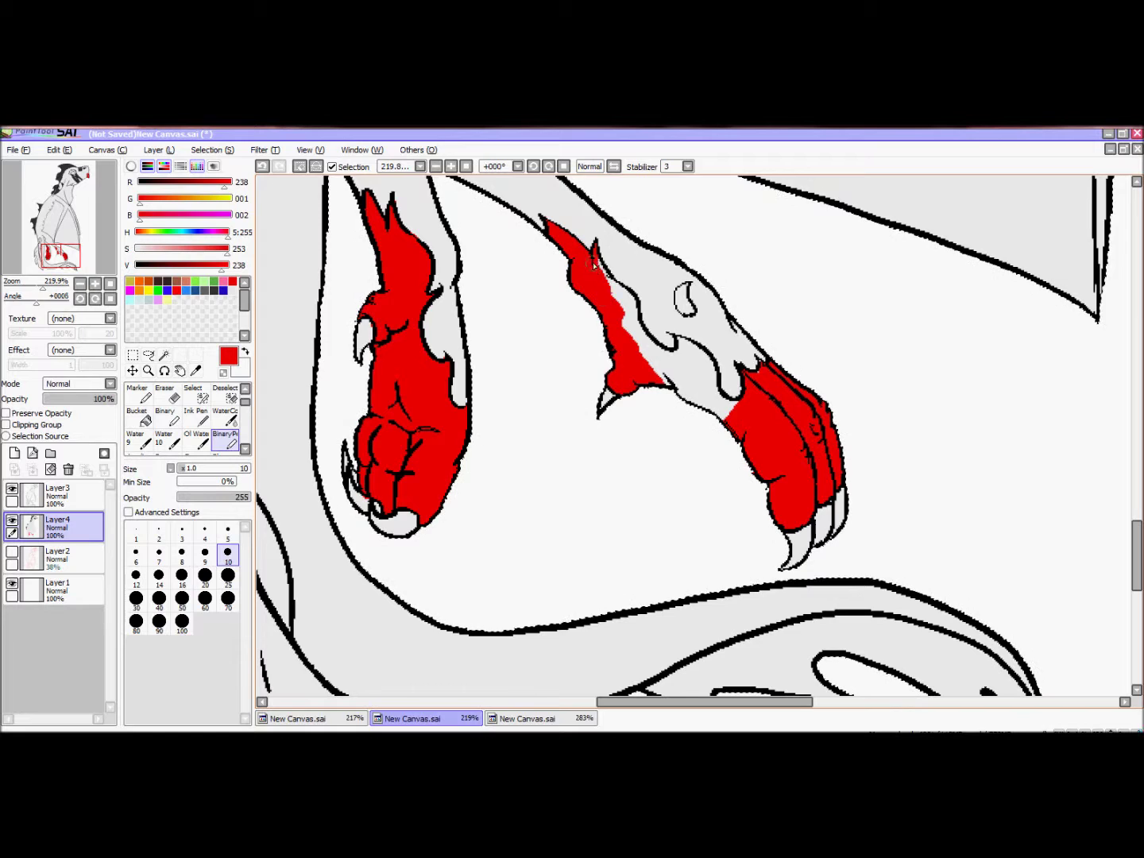
left_click_drag(742, 409, 692, 359)
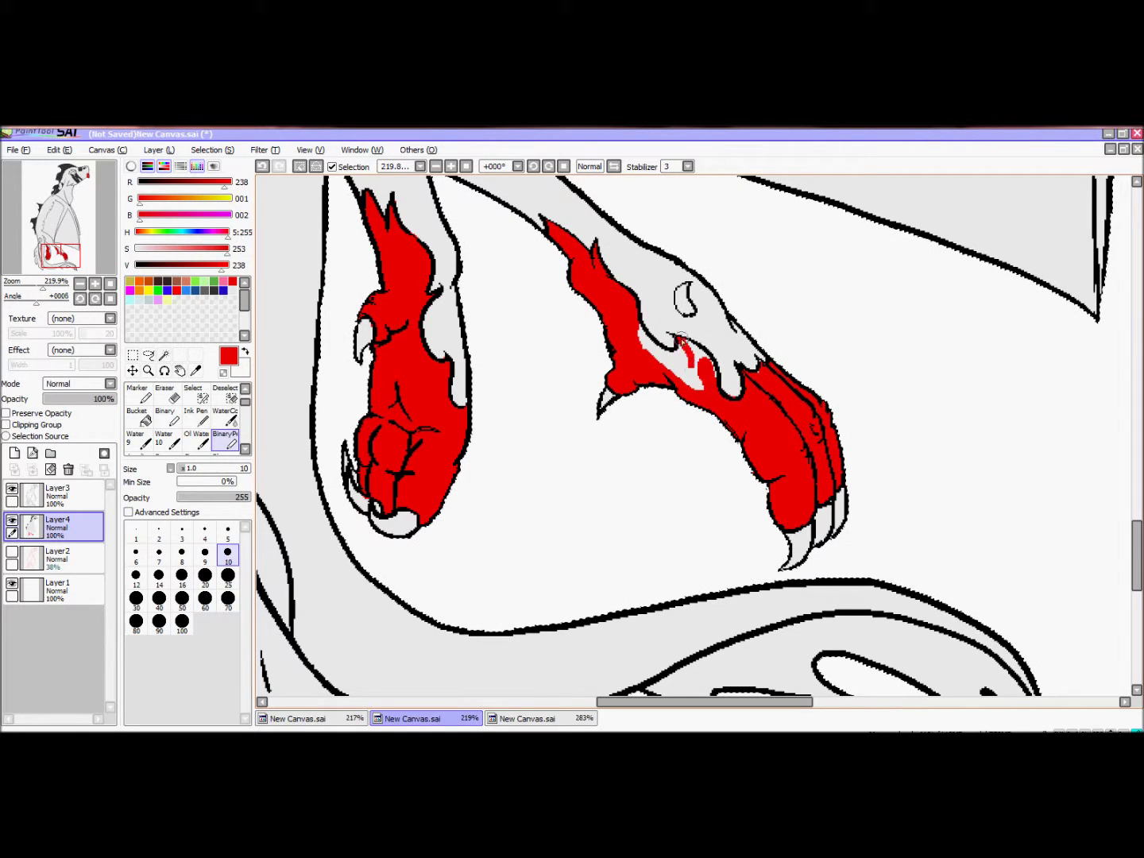
left_click(684, 310)
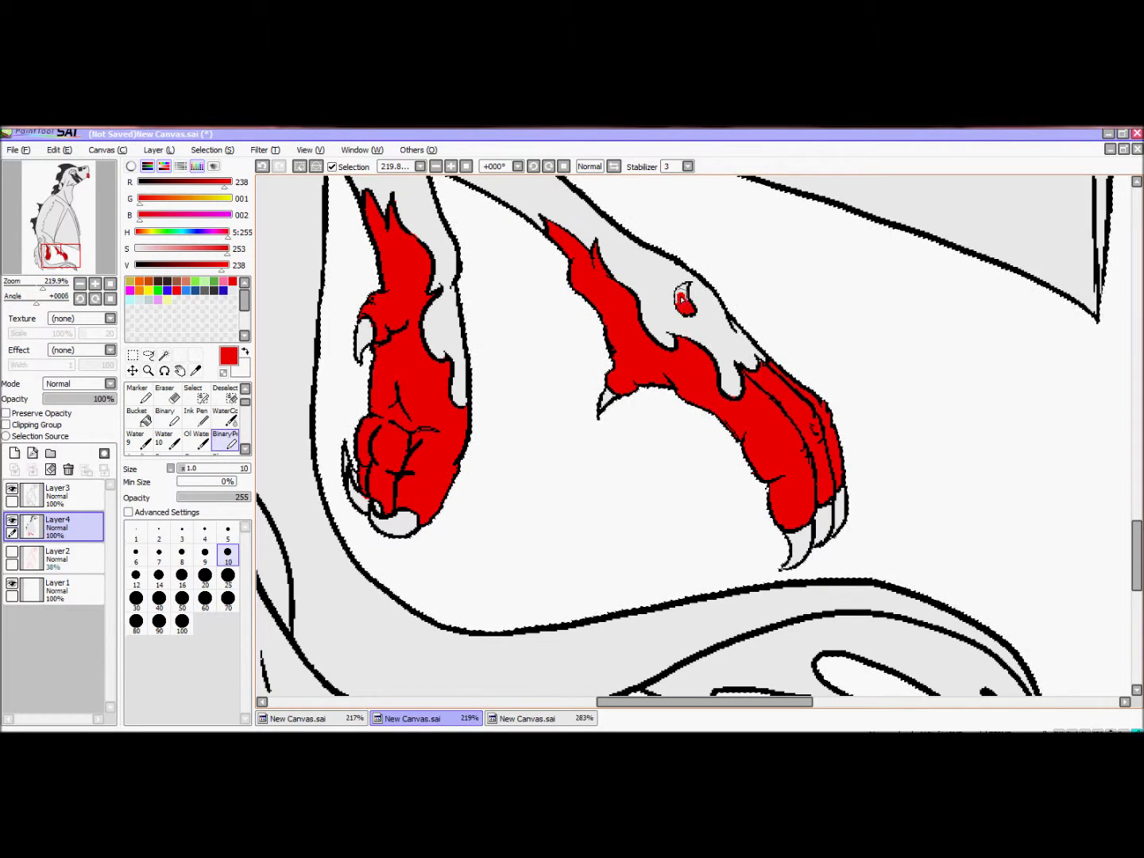
left_click(660, 239, "alt")
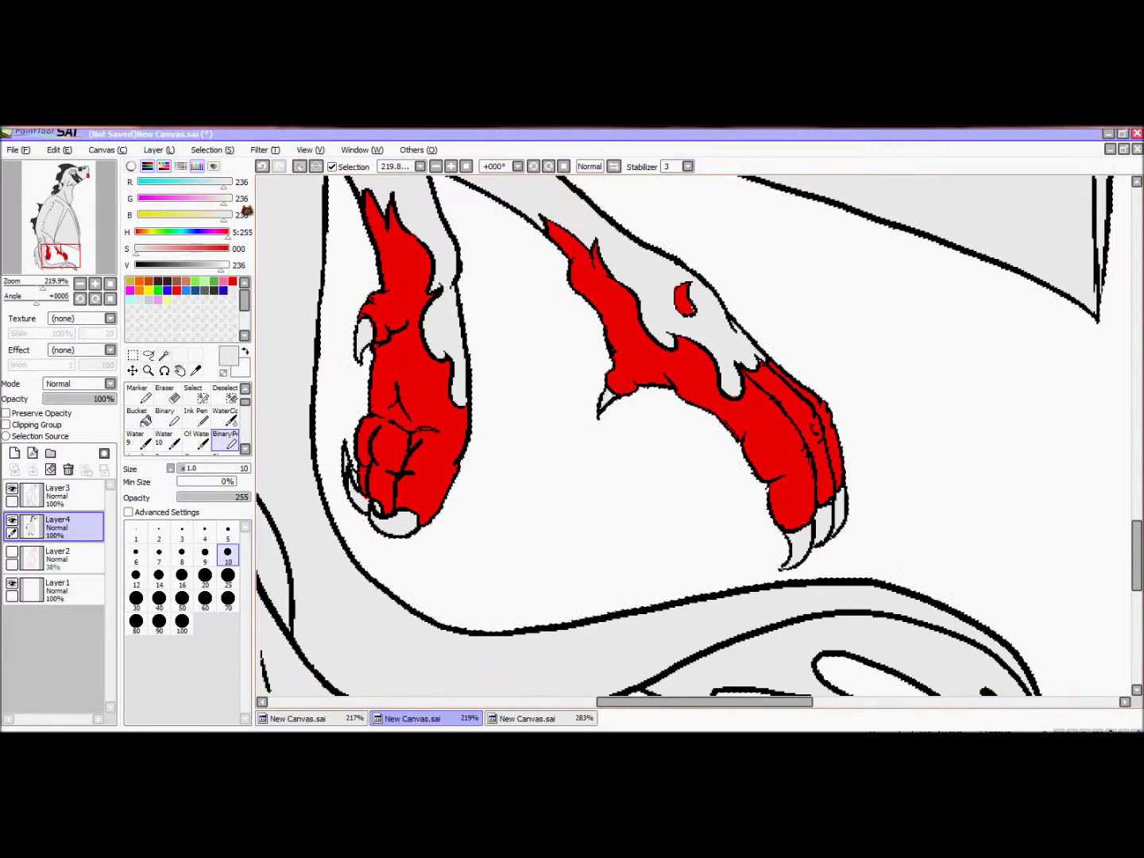
Paint the claws of both forepaws pale cream.
left_click(147, 299)
mouse_move(390, 525)
left_mouse_down()
mouse_move(360, 504)
mouse_move(348, 468)
left_mouse_up()
left_click_drag(364, 322, 361, 354)
left_click_drag(793, 562, 824, 533)
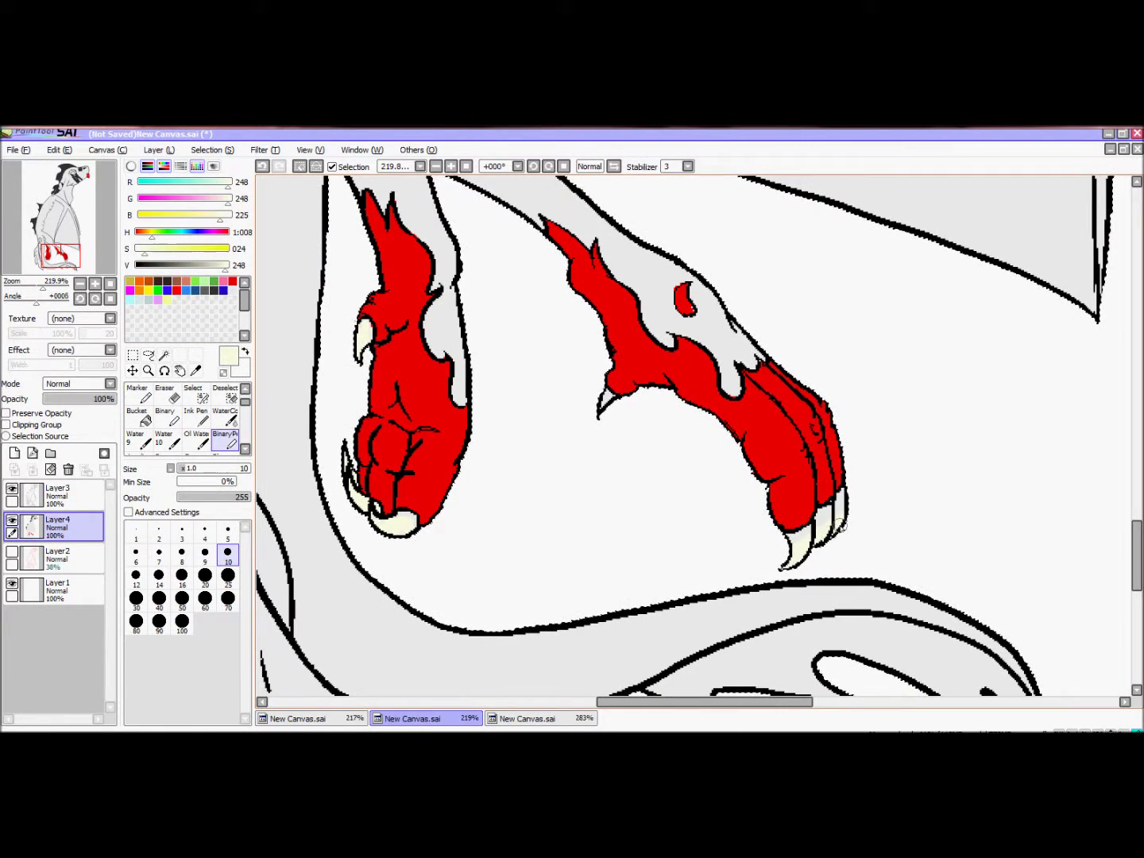
Bucket-fill the fins along the tail with the sampled dark grey on Layer3, undoing the fill that covered the whole creature.
scroll(605, 397, "left", 5)
left_click(476, 455, "alt")
left_click(137, 418)
left_click(468, 269)
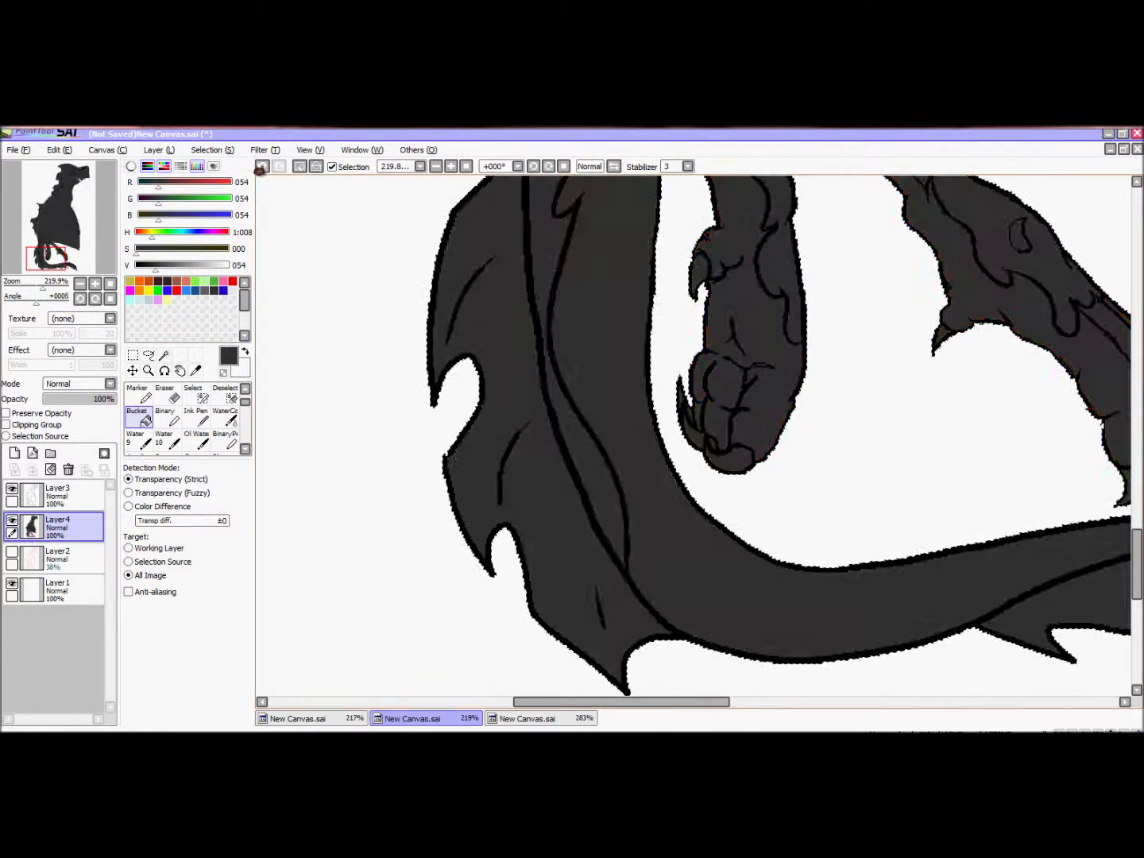
key("ctrl+z")
left_click(57, 494)
left_click(492, 334)
scroll(690, 436, "down", 5)
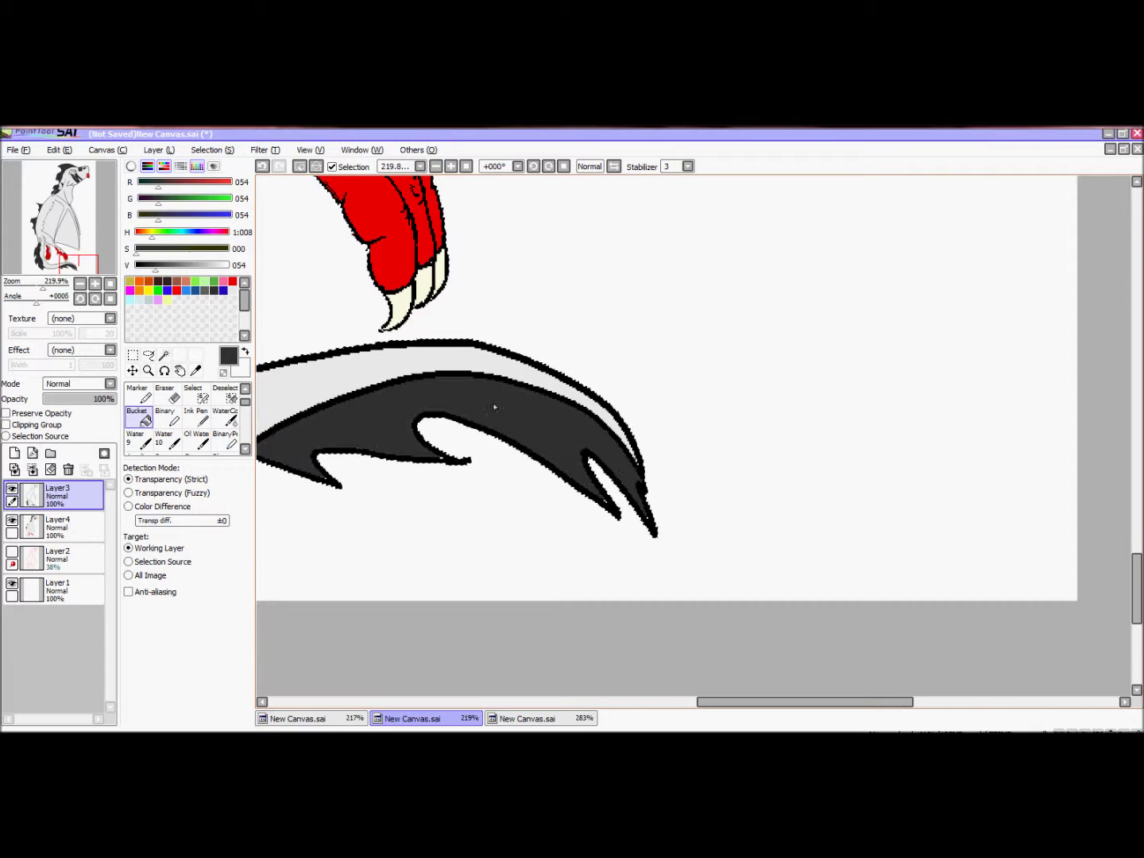
scroll(691, 437, "up", 5)
left_click(755, 572)
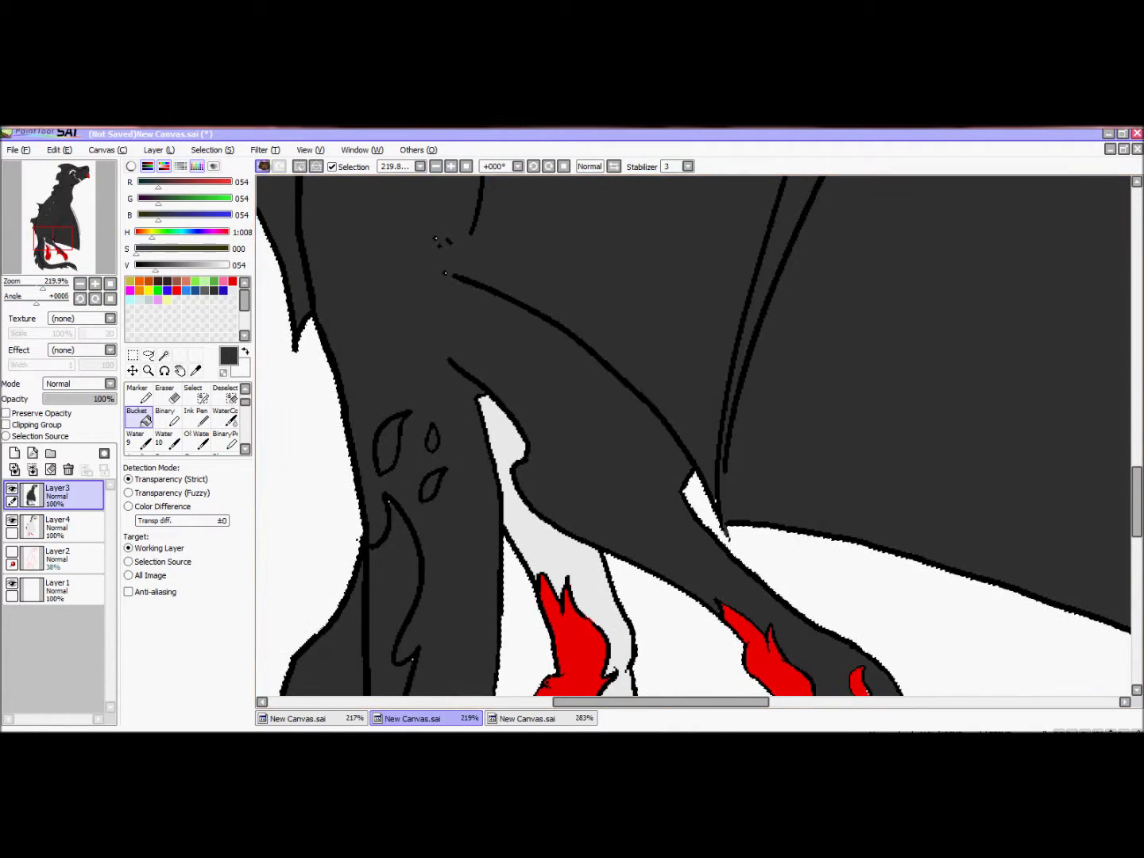
scroll(691, 437, "right", 5)
key("ctrl+z")
Close the black outline at the wing's peak and bucket-fill the enclosed wing membranes dark grey on Layer3.
key("ctrl+0")
left_click(147, 370)
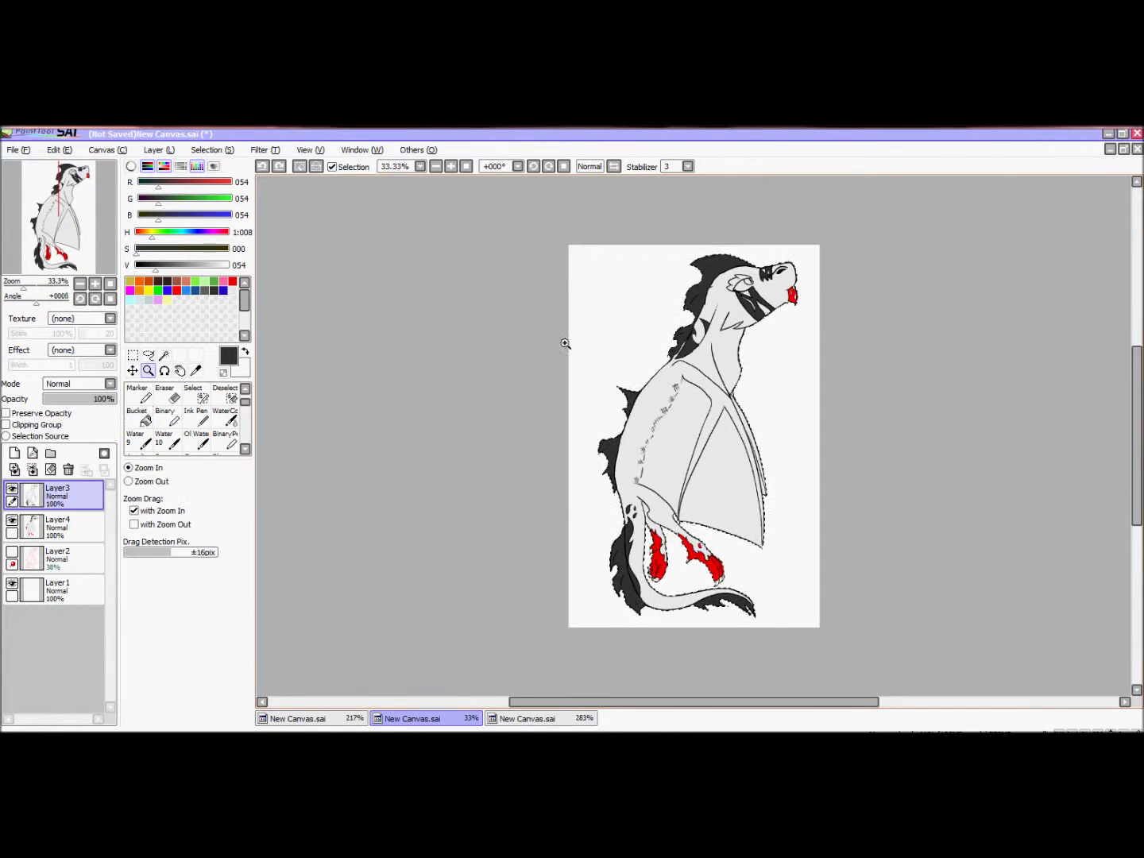
left_click(567, 340)
left_click_drag(536, 235, 668, 332)
left_click(225, 438)
key("b")
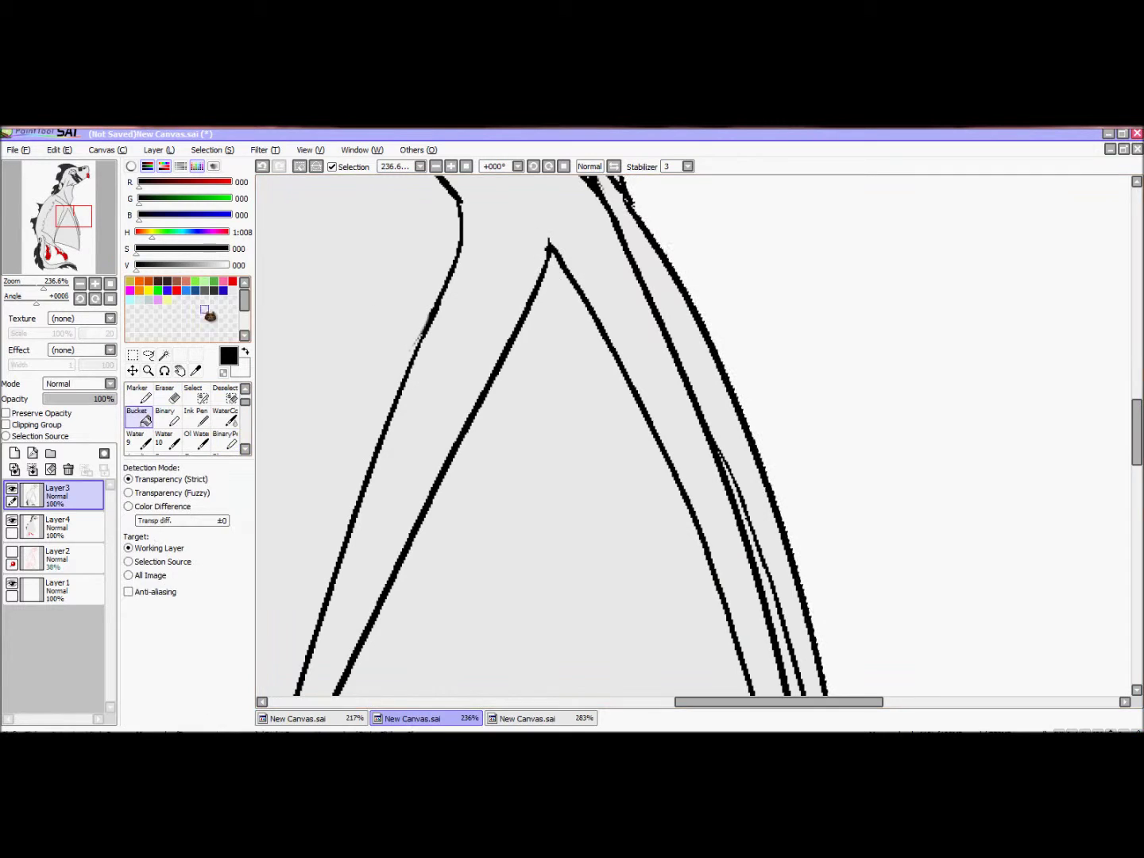
left_click(547, 252)
scroll(554, 439, "down", 3)
scroll(554, 439, "right", 3)
Paint the iris yellow on Layer4, with pale yellow highlights and dark olive hatching.
left_click_drag(85, 232, 85, 173)
left_click(149, 289)
left_click(58, 525)
left_click(226, 440)
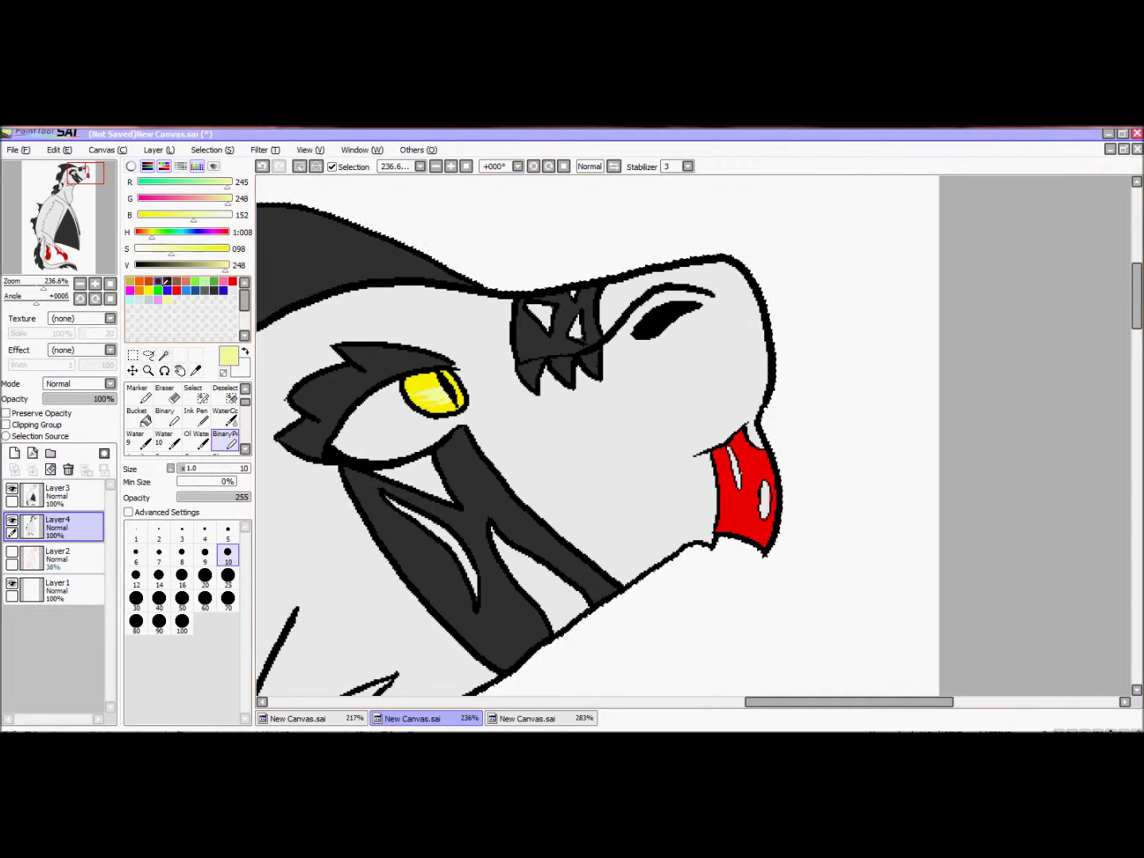
left_click(466, 394, "alt")
left_click_drag(413, 383, 426, 387)
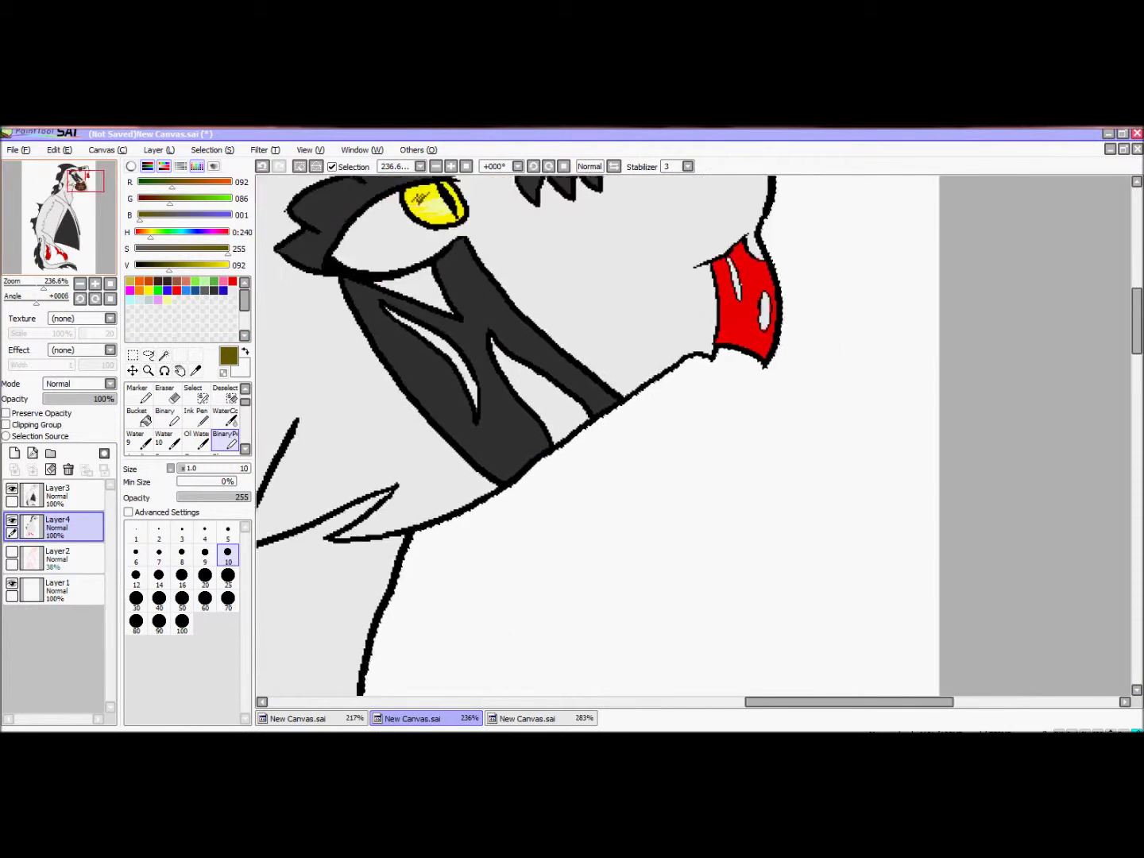
Zoom in on the eye and add light cyan edges along both sides of the slit pupil.
left_click(147, 370)
left_click(390, 415)
mouse_move(735, 516)
left_mouse_down()
mouse_move(690, 486)
mouse_move(639, 359)
left_mouse_up()
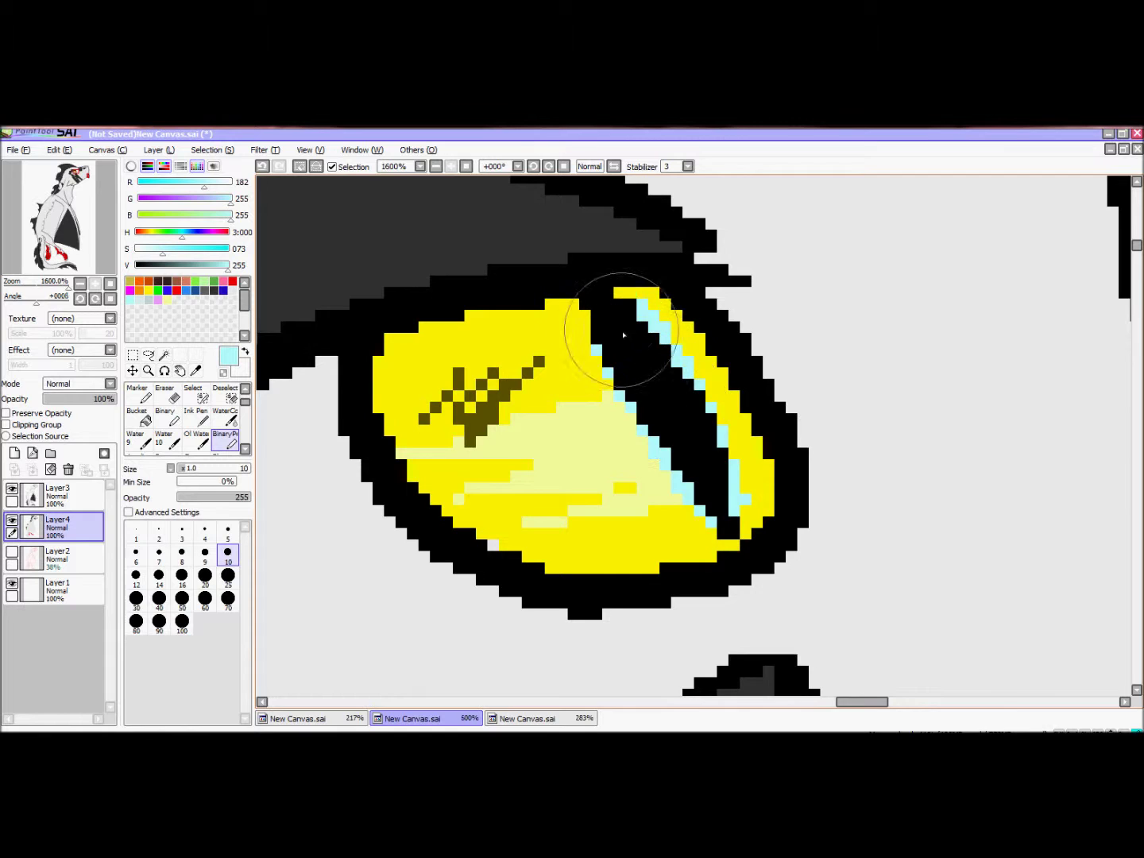
Paint the wing membrane between the stitched body line and the wing arm dark grey with an enlarged brush.
scroll(539, 319, "down", 5)
scroll(614, 440, "up", 3)
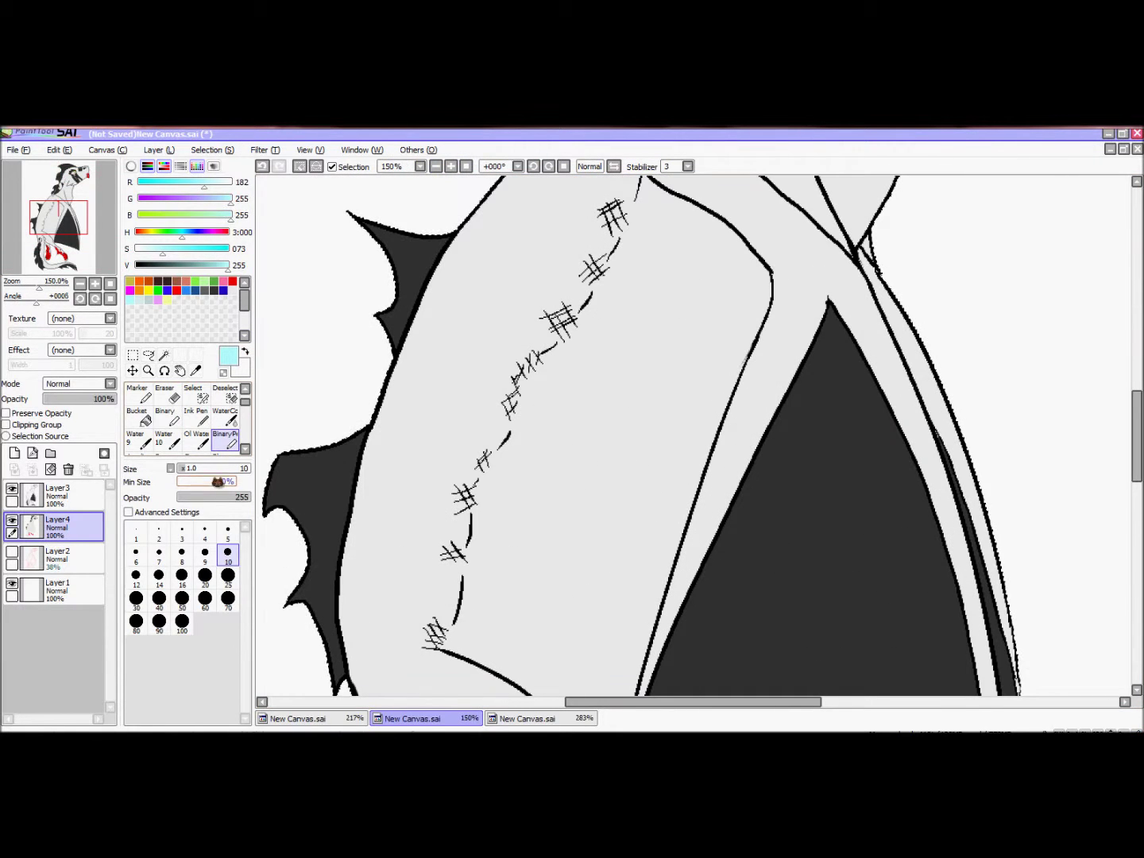
left_click_drag(614, 441, 596, 476)
key("bracketright")
key("bracketright")
key("bracketright")
key("bracketright")
key("bracketright")
key("bracketright")
key("bracketright")
key("bracketright")
key("bracketright")
key("bracketright")
mouse_move(565, 539)
left_mouse_down()
mouse_move(675, 240)
mouse_move(721, 269)
mouse_move(546, 519)
mouse_move(641, 536)
mouse_move(723, 345)
mouse_move(707, 408)
mouse_move(717, 245)
mouse_move(505, 479)
mouse_move(504, 633)
left_mouse_up()
scroll(556, 588, "down", 5)
mouse_move(605, 536)
left_mouse_down()
mouse_move(616, 556)
mouse_move(531, 447)
mouse_move(587, 352)
mouse_move(634, 407)
left_mouse_up()
Paint the tips of the wing fingers red at brush size 25, with a small red spot above the outermost tip.
left_click(232, 282)
left_click(228, 575)
left_click_drag(969, 502, 975, 524)
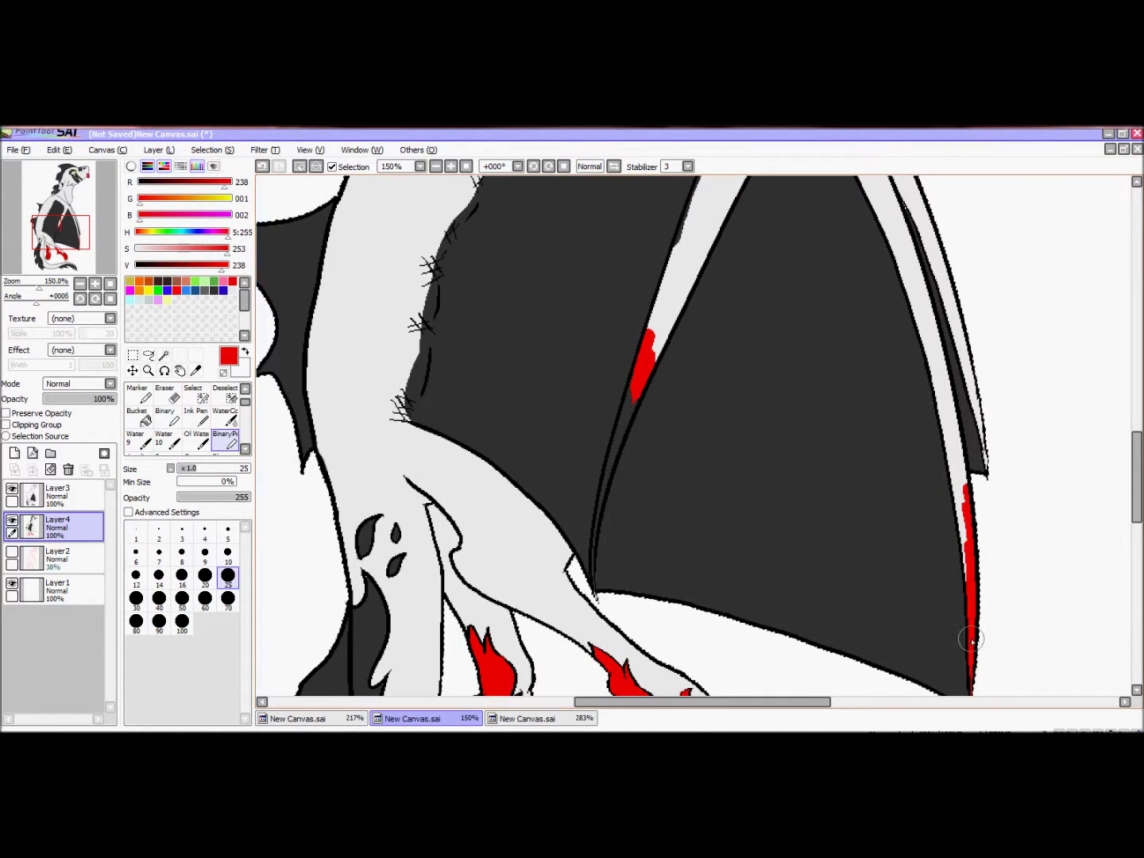
left_click_drag(971, 639, 841, 600)
left_click_drag(825, 240, 857, 433)
left_click_drag(831, 295, 811, 231)
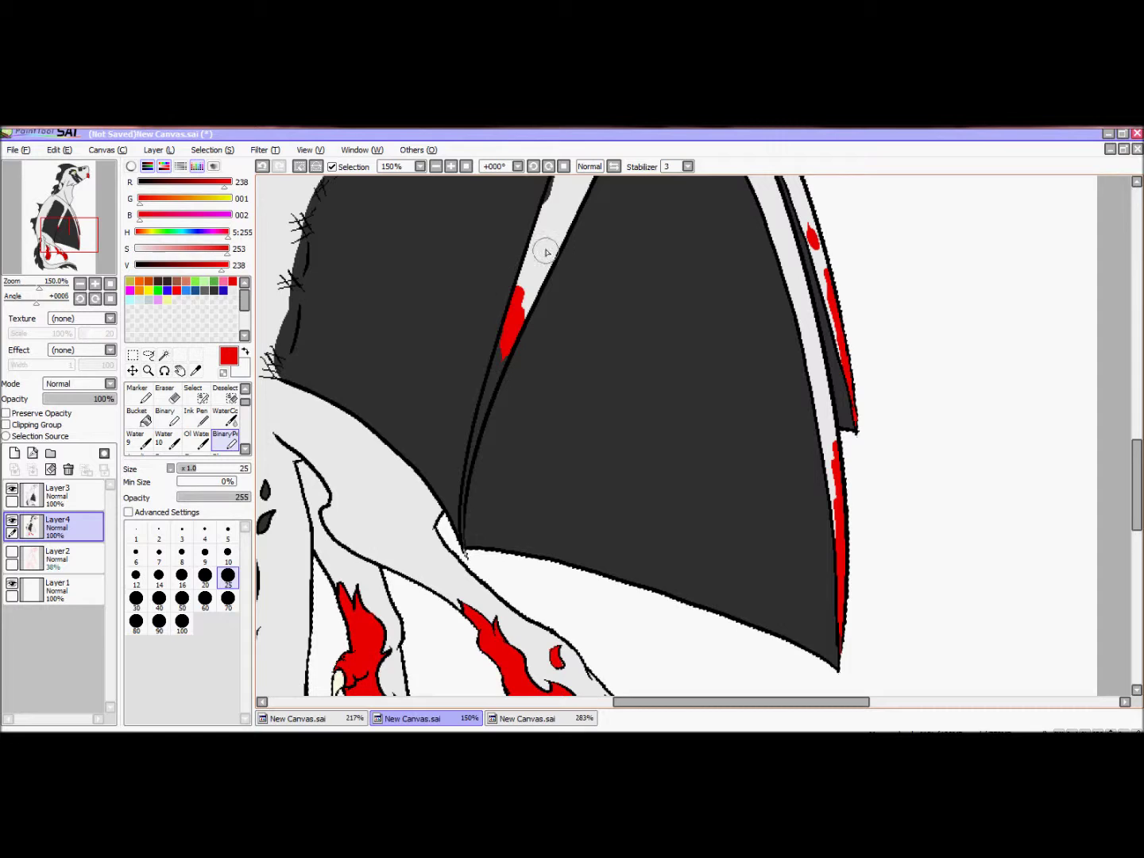
Add three red spots to the inner wing finger and fill its narrow tip red at brush size 3.
left_click(547, 245)
left_click(554, 205)
left_click(573, 188)
key("bracketleft")
key("bracketleft")
key("bracketleft")
key("bracketleft")
key("bracketleft")
key("bracketleft")
key("bracketleft")
key("bracketleft")
key("bracketleft")
key("bracketleft")
key("bracketleft")
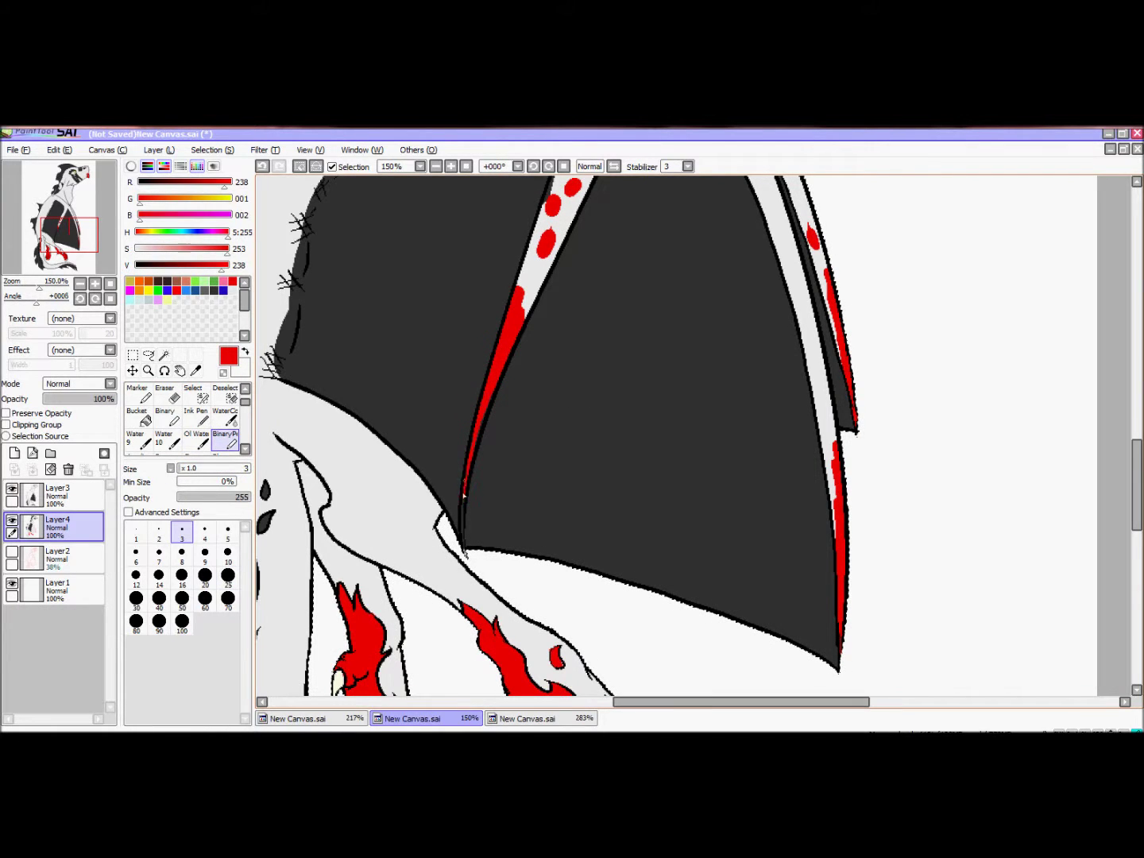
Clean the dark grey overspill from the wing arm with sampled light grey at brush size 10.
left_click_drag(254, 246, 147, 537)
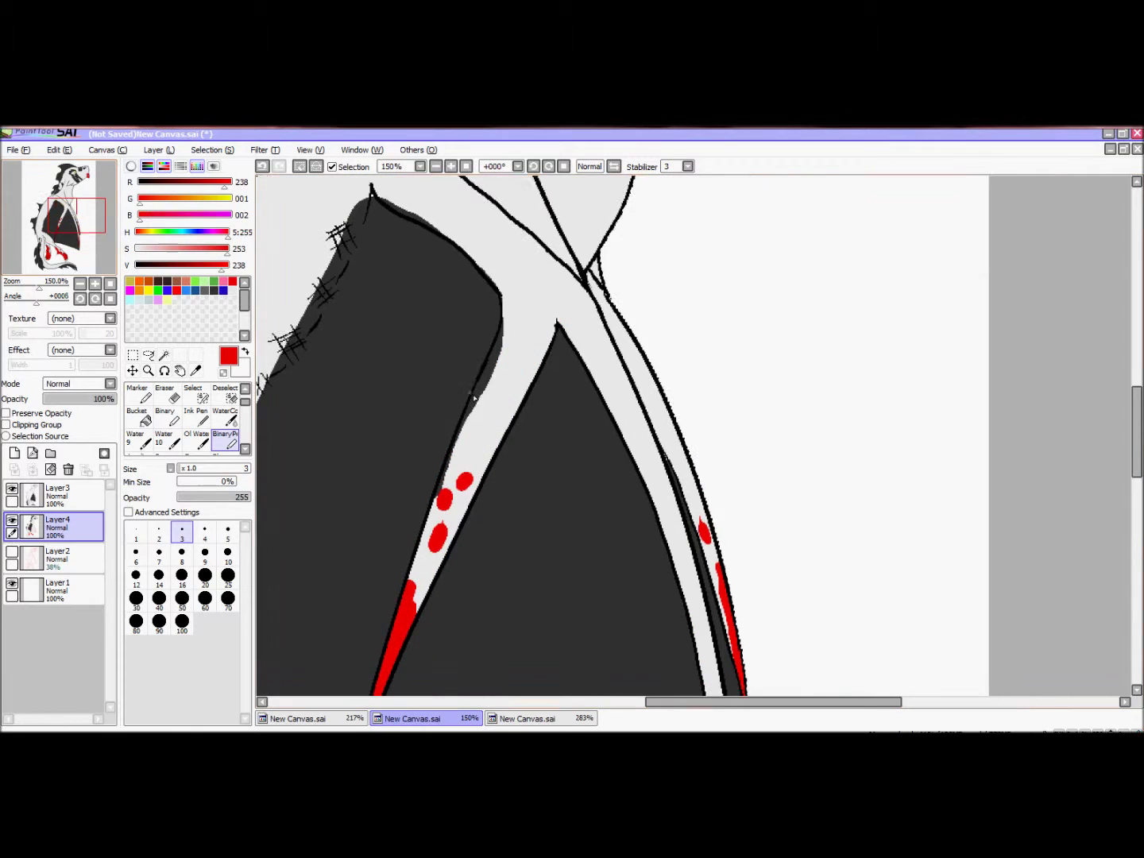
left_click(529, 411, "alt")
key("bracketright")
key("bracketright")
key("bracketright")
key("bracketright")
key("bracketright")
key("bracketright")
key("bracketright")
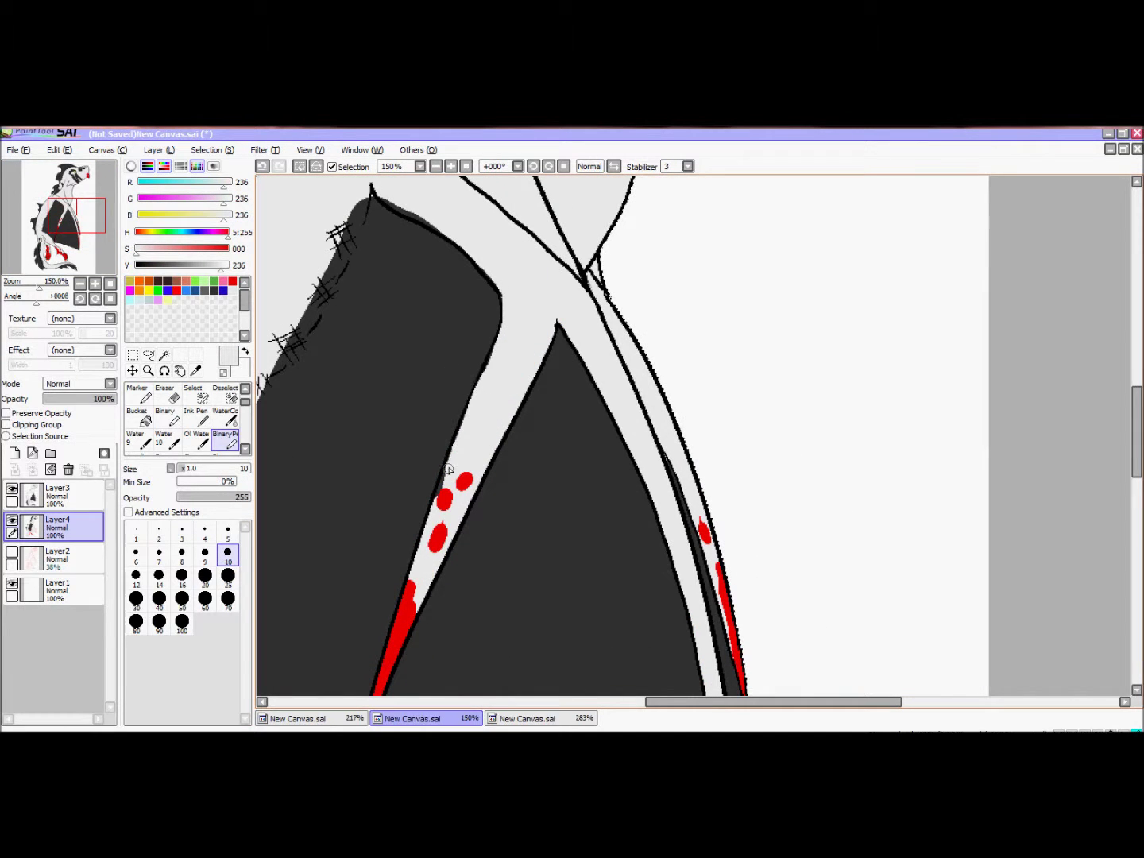
left_click(658, 453, "alt")
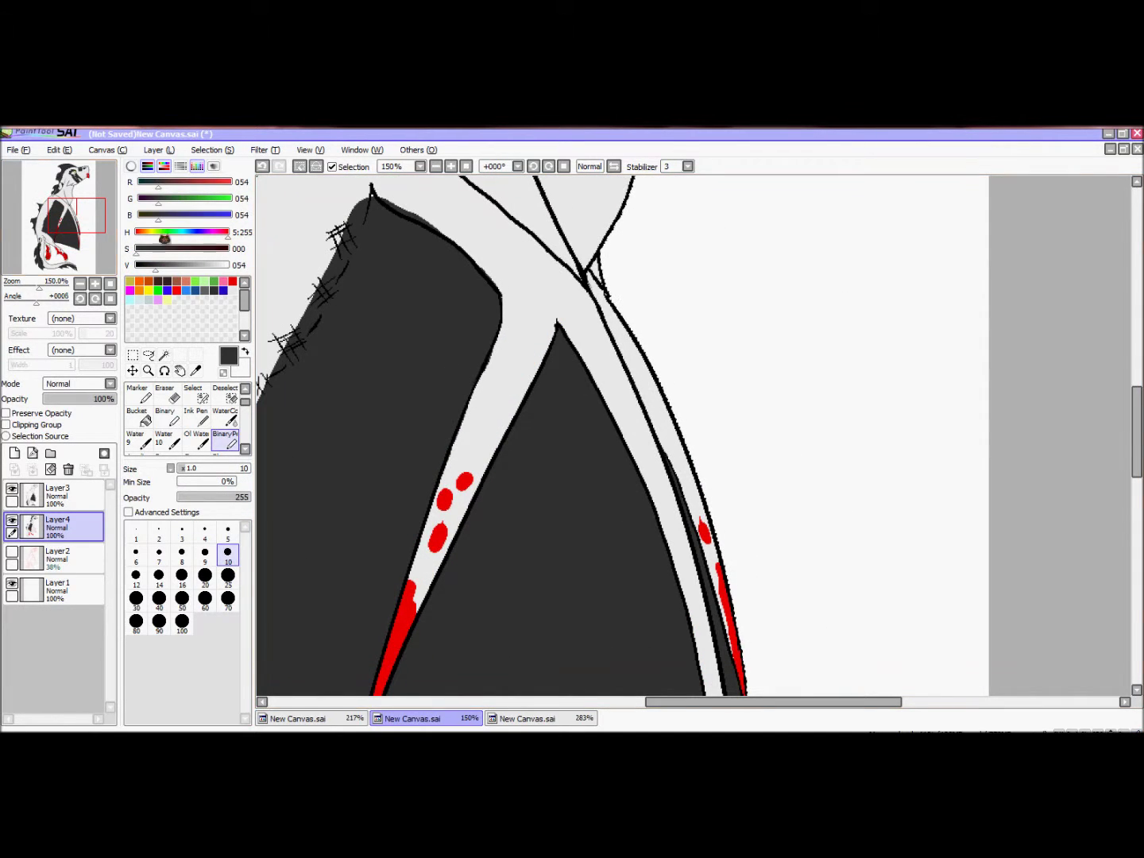
left_click(548, 327, "alt")
Paint the triangular membrane between the neck and the shoulder dark grey.
left_click_drag(647, 440, 612, 625)
left_click(551, 476, "alt")
left_click(263, 167)
left_click_drag(556, 476, 484, 409)
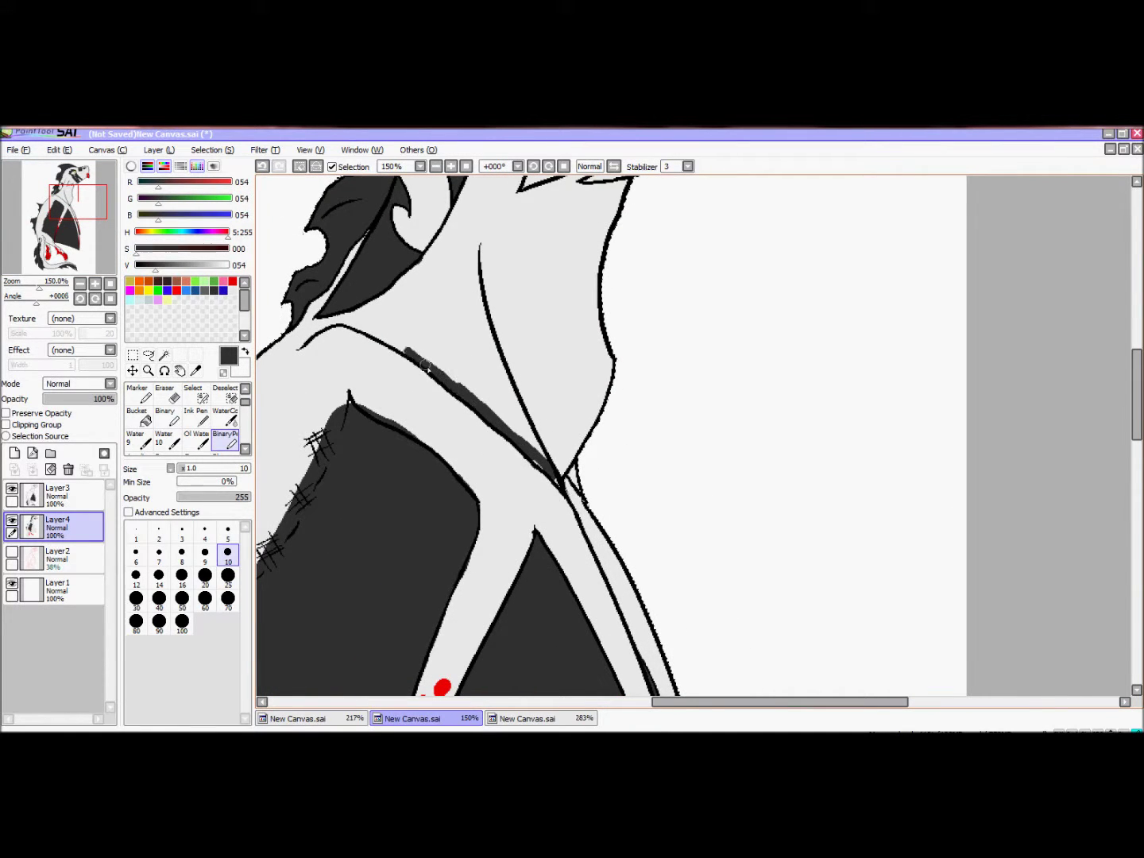
left_click_drag(479, 247, 487, 417)
left_click(215, 440)
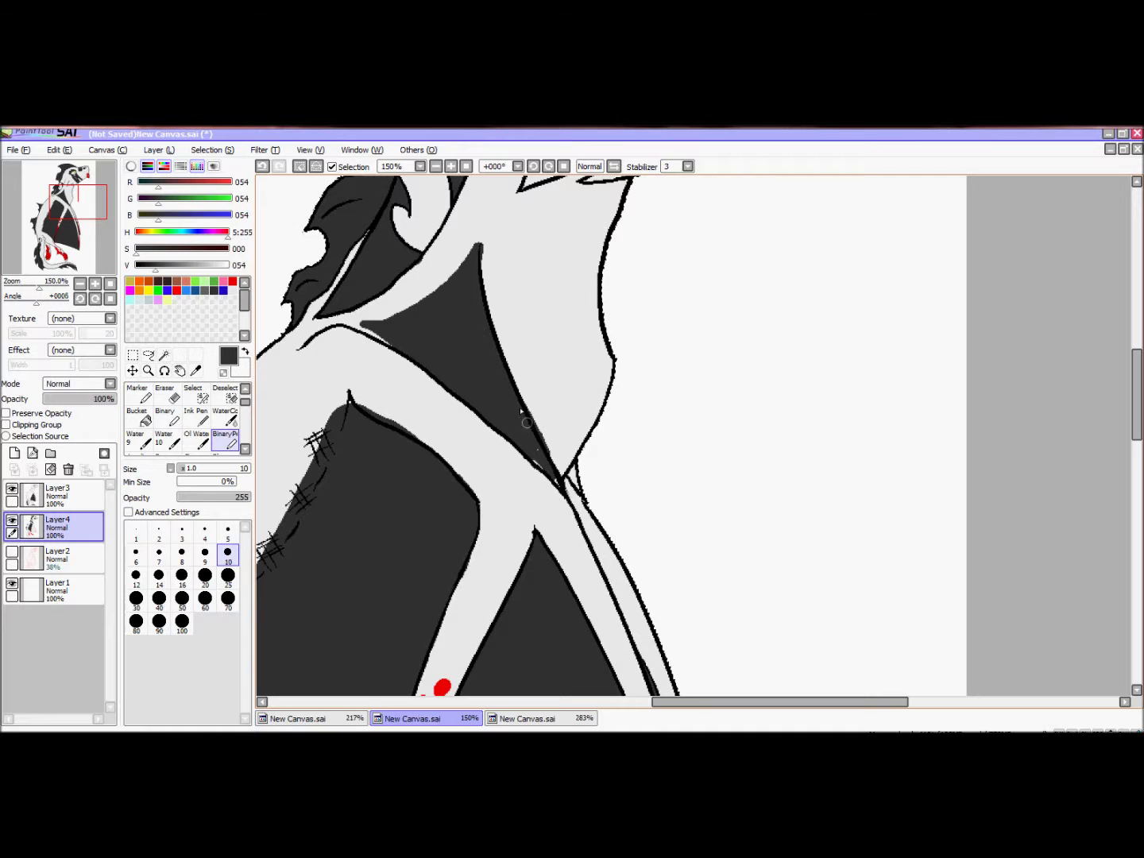
Hatch black stitches along the neck membrane's upper edge on Layer3 at size 5, and clean the wing arm's edge light grey on Layer4.
left_click(58, 492)
left_click(228, 531)
left_click(168, 282)
left_click_drag(382, 302, 404, 322)
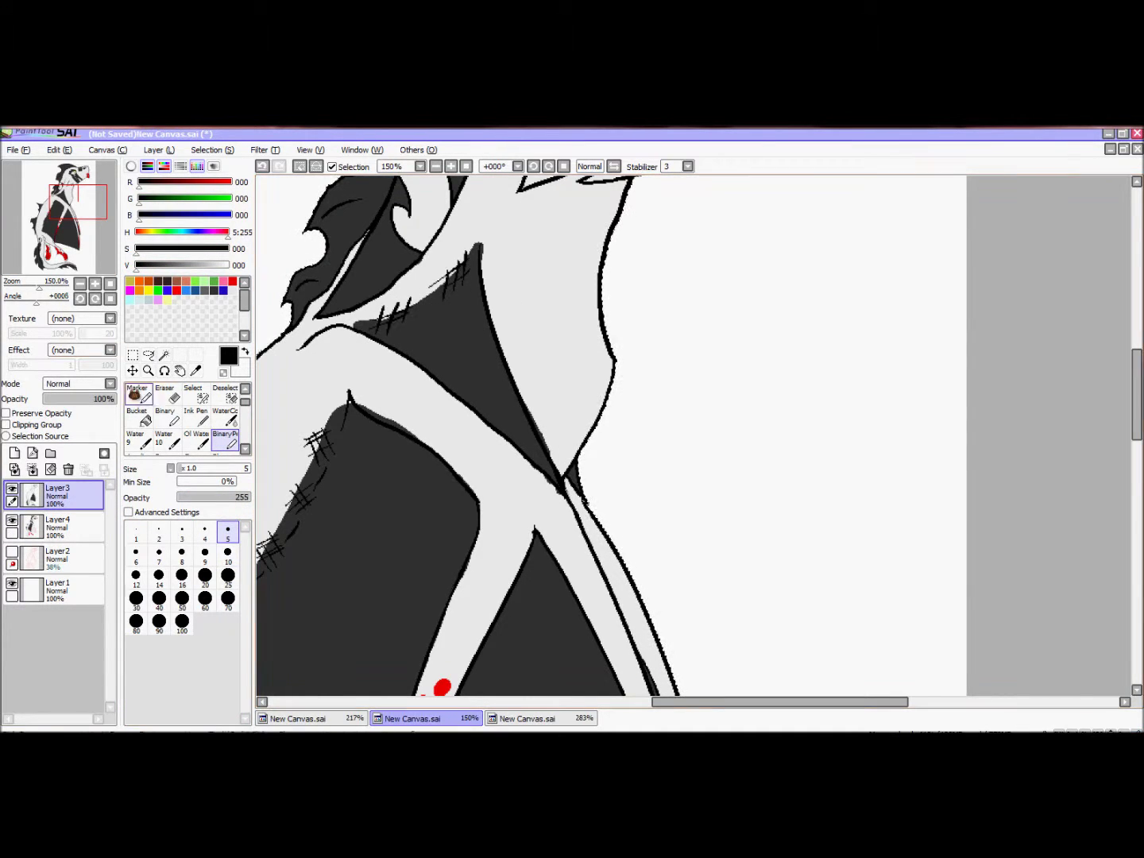
right_click(564, 413)
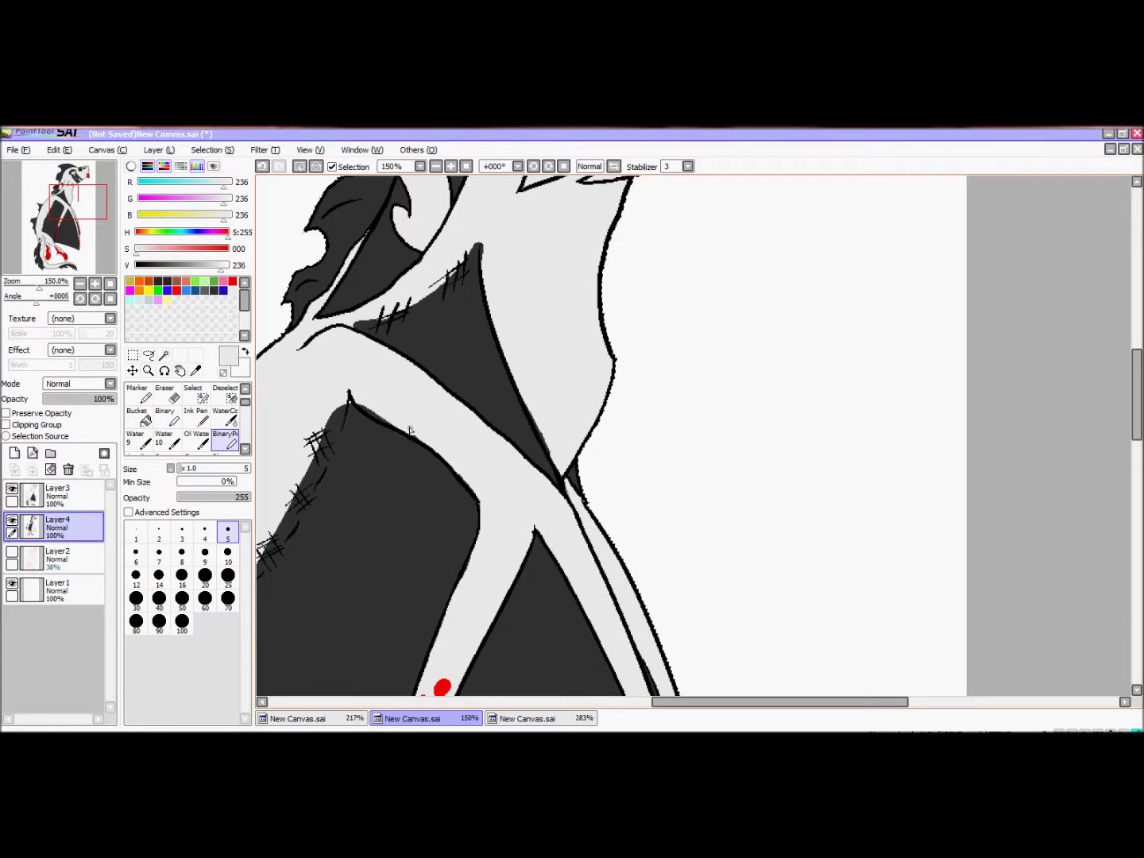
mouse_move(97, 230)
left_mouse_down()
mouse_move(75, 238)
mouse_move(60, 216)
left_mouse_up()
key("e")
mouse_move(429, 616)
left_mouse_down()
mouse_move(517, 353)
mouse_move(628, 187)
left_mouse_up()
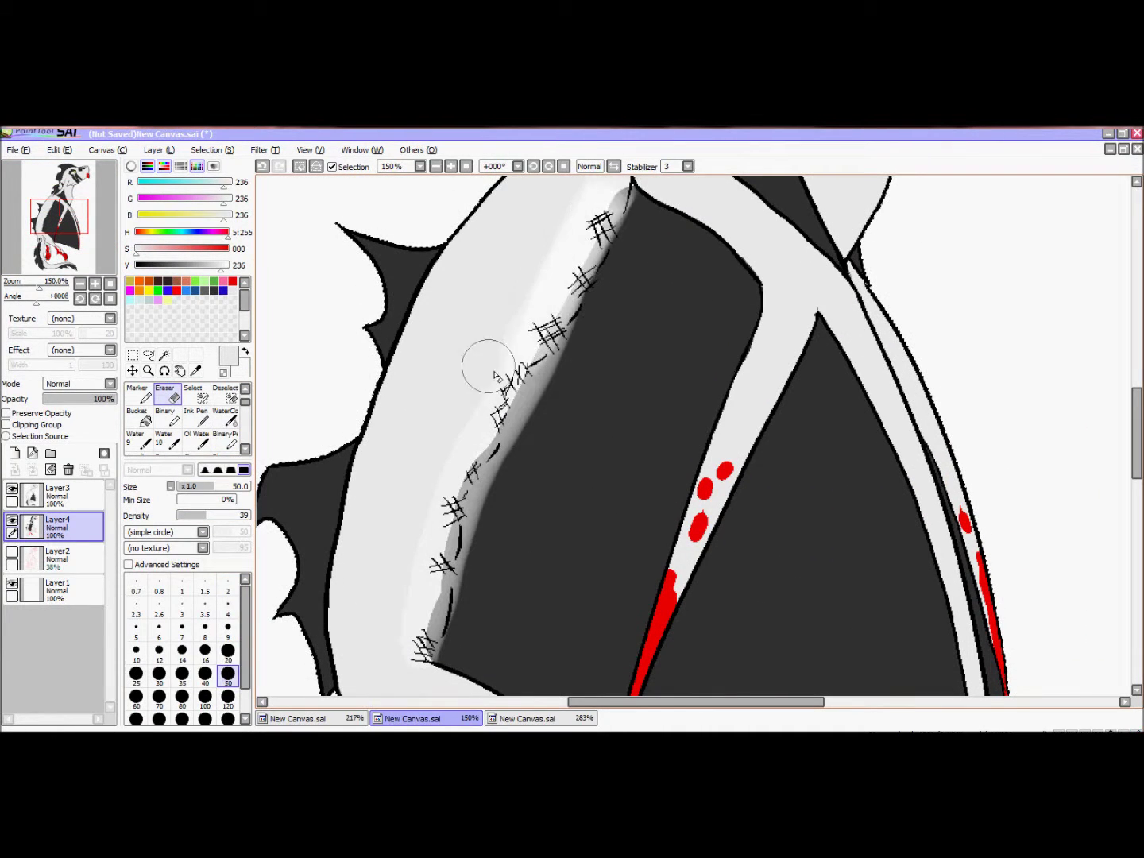
key("ctrl+z")
Airbrush dark grey along the stitched edge of the wing membrane at brush size 20.
key("v")
left_click(659, 434, "alt")
left_click(228, 649)
left_click_drag(627, 182, 494, 447)
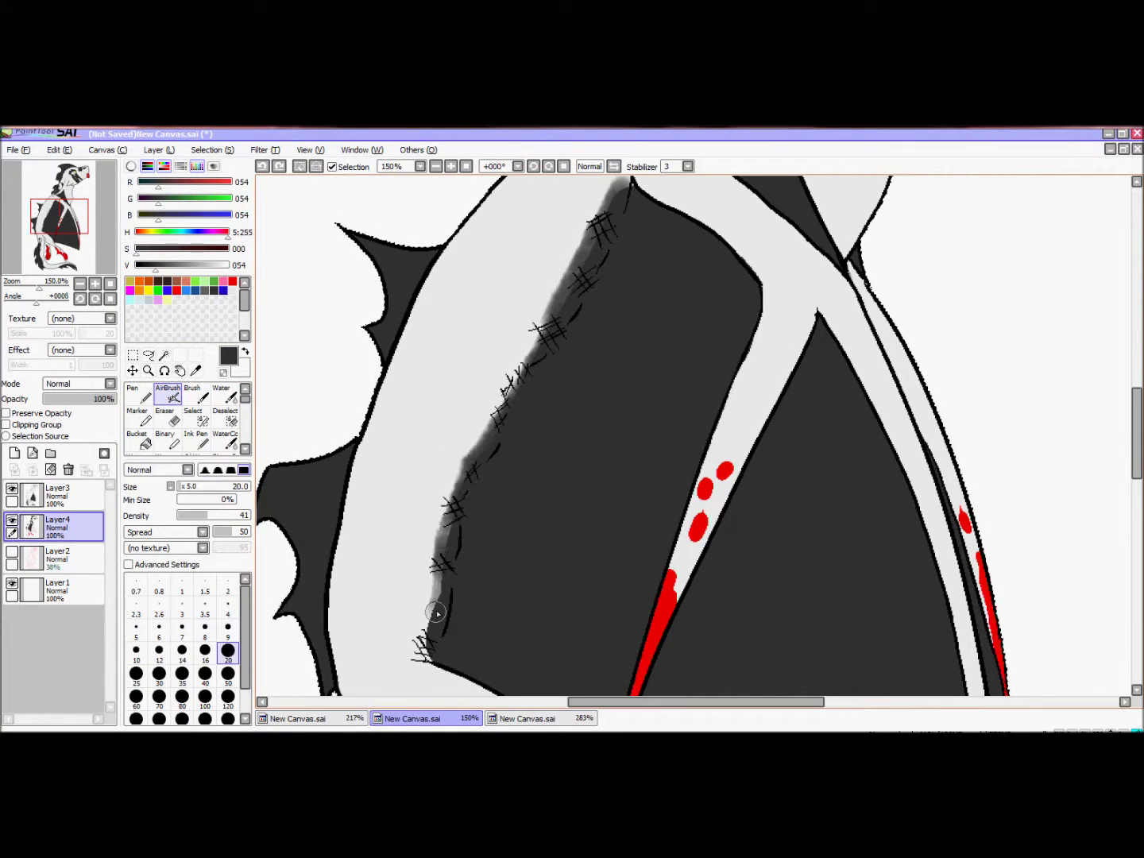
Soften the stitched edges of the wing and neck membranes with the Blur tool at size 33.
scroll(225, 421, "down", 2)
left_click(226, 440)
mouse_move(419, 600)
left_mouse_down()
mouse_move(483, 414)
mouse_move(604, 198)
mouse_move(504, 265)
left_mouse_up()
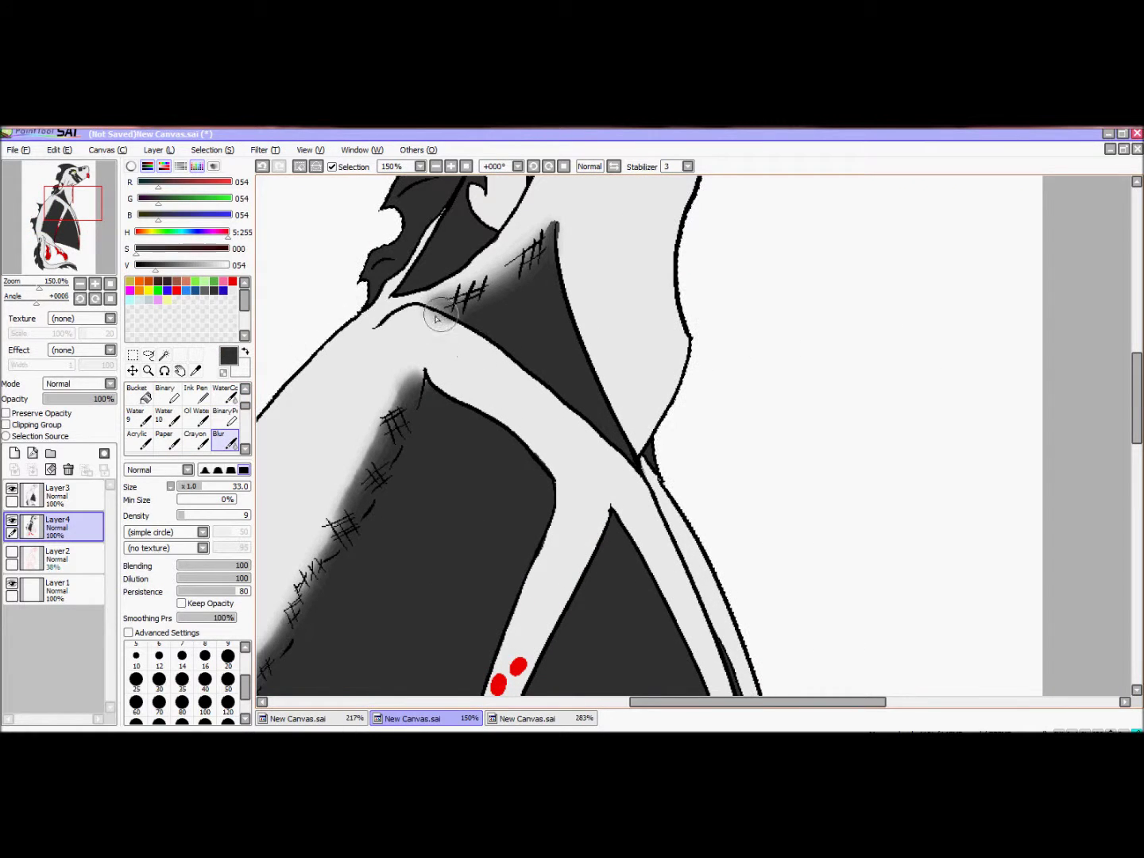
Touch up the shoulder edge in light grey and blur the wing membrane's stitched edge at size 33, density 27.
left_click(165, 391)
left_click(222, 280)
left_click_drag(457, 316, 426, 328)
left_click(226, 440)
mouse_move(397, 430)
left_mouse_down()
mouse_move(318, 576)
mouse_move(387, 418)
mouse_move(333, 524)
mouse_move(357, 401)
left_mouse_up()
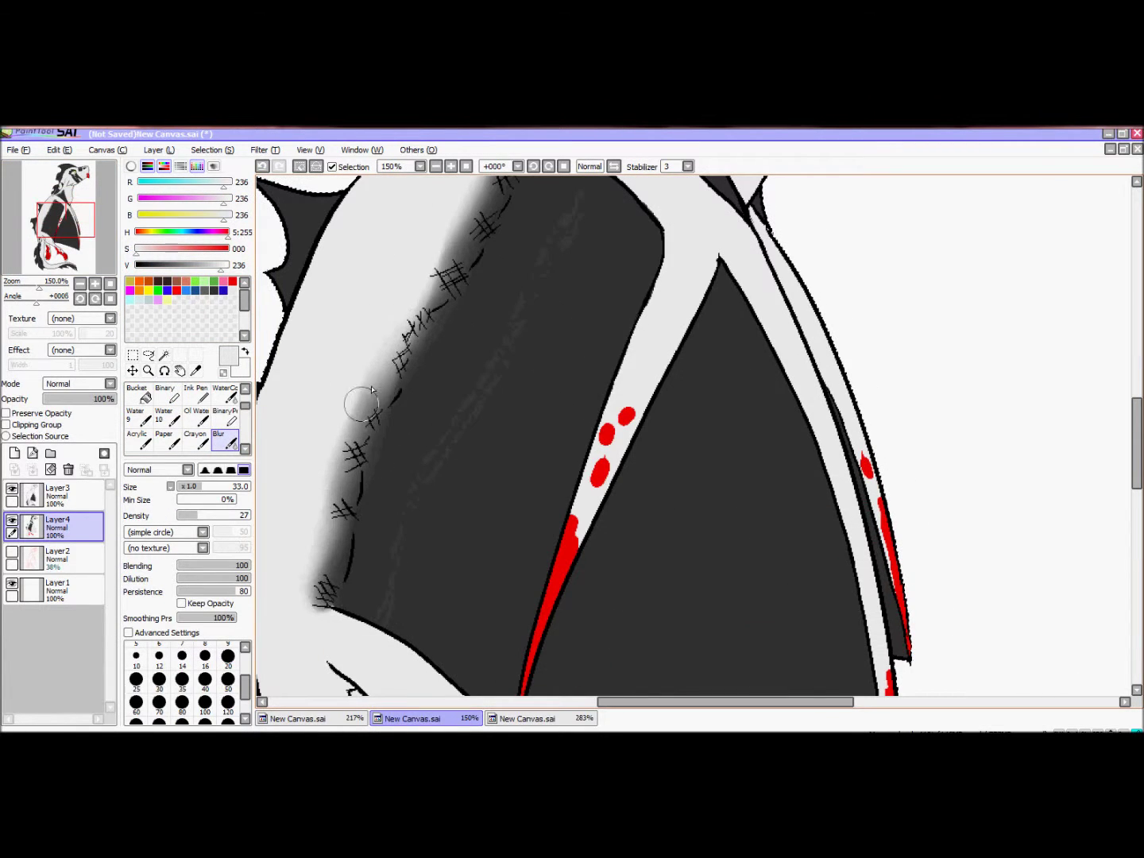
Sample the dark grey for the Binary Pen and check the legs and tail for missed spots of colour.
scroll(358, 402, "down", 5)
scroll(691, 437, "up", 3)
left_click(225, 416)
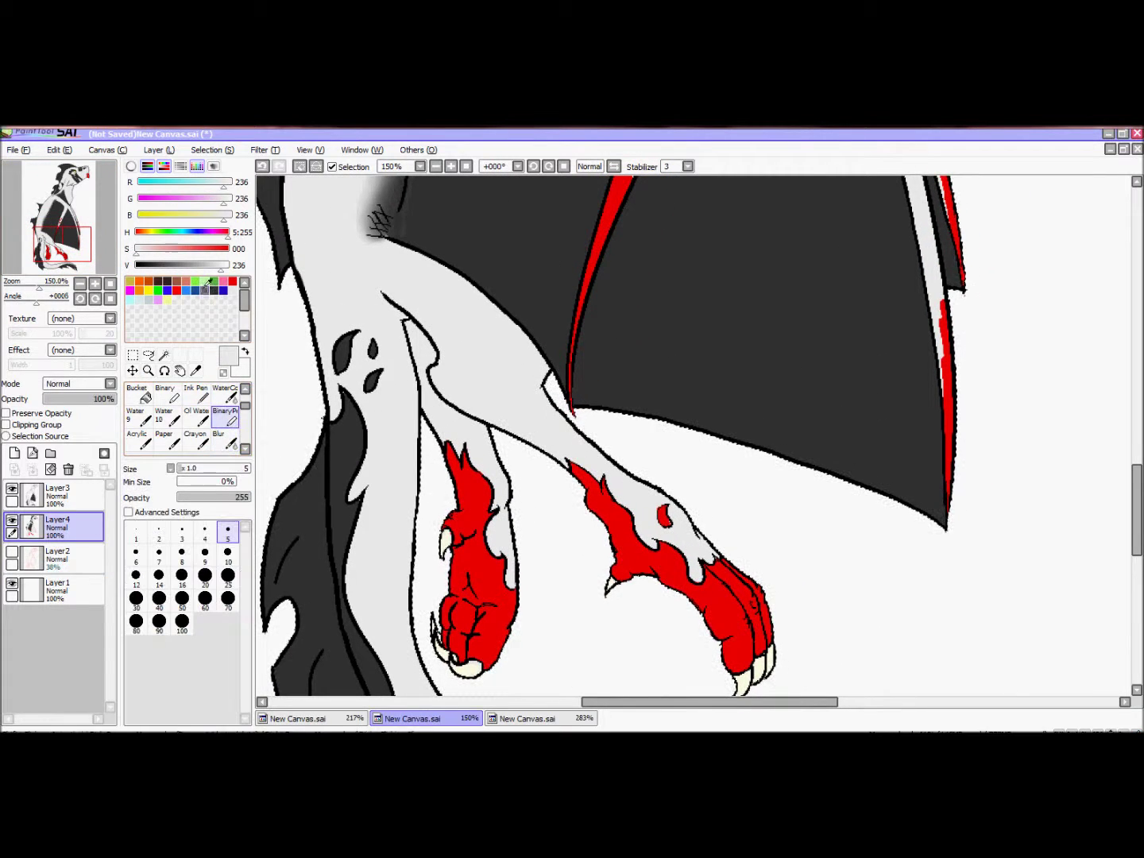
left_click(380, 221, "alt")
scroll(632, 533, "down", 3)
scroll(632, 534, "right", 3)
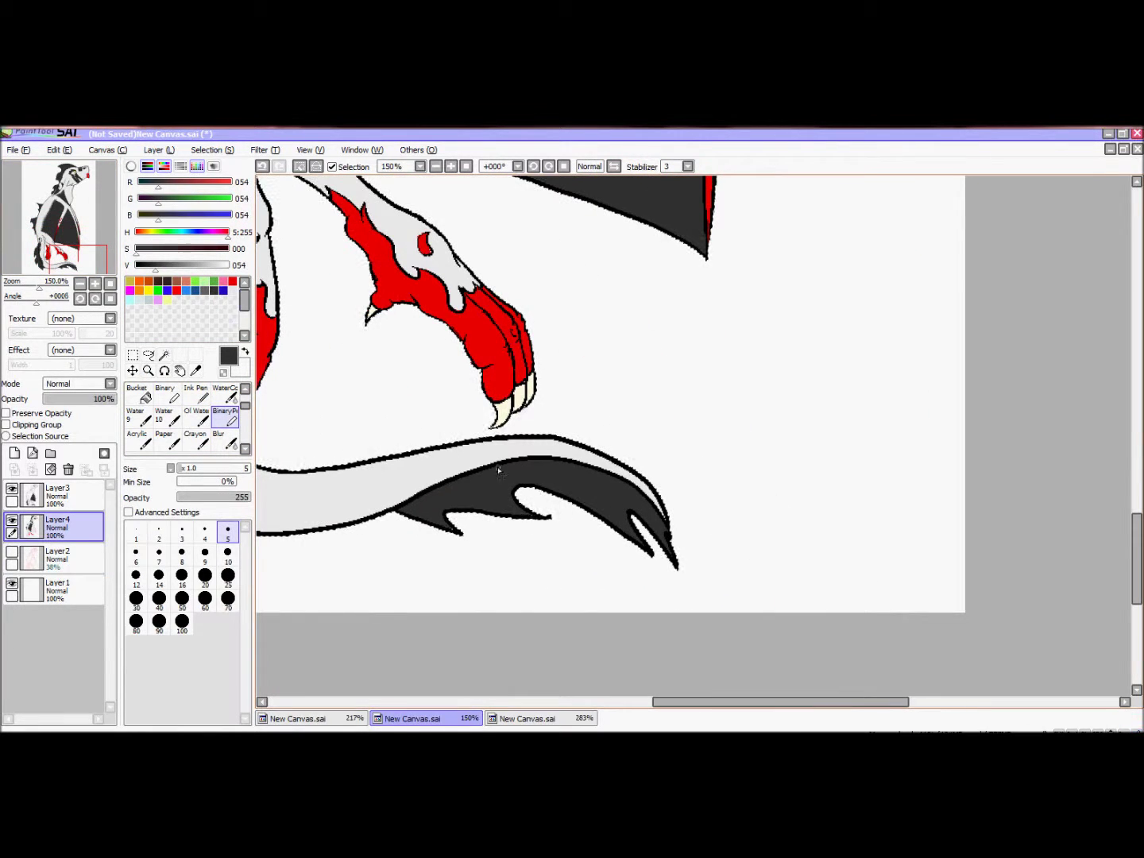
scroll(676, 544, "up", 8)
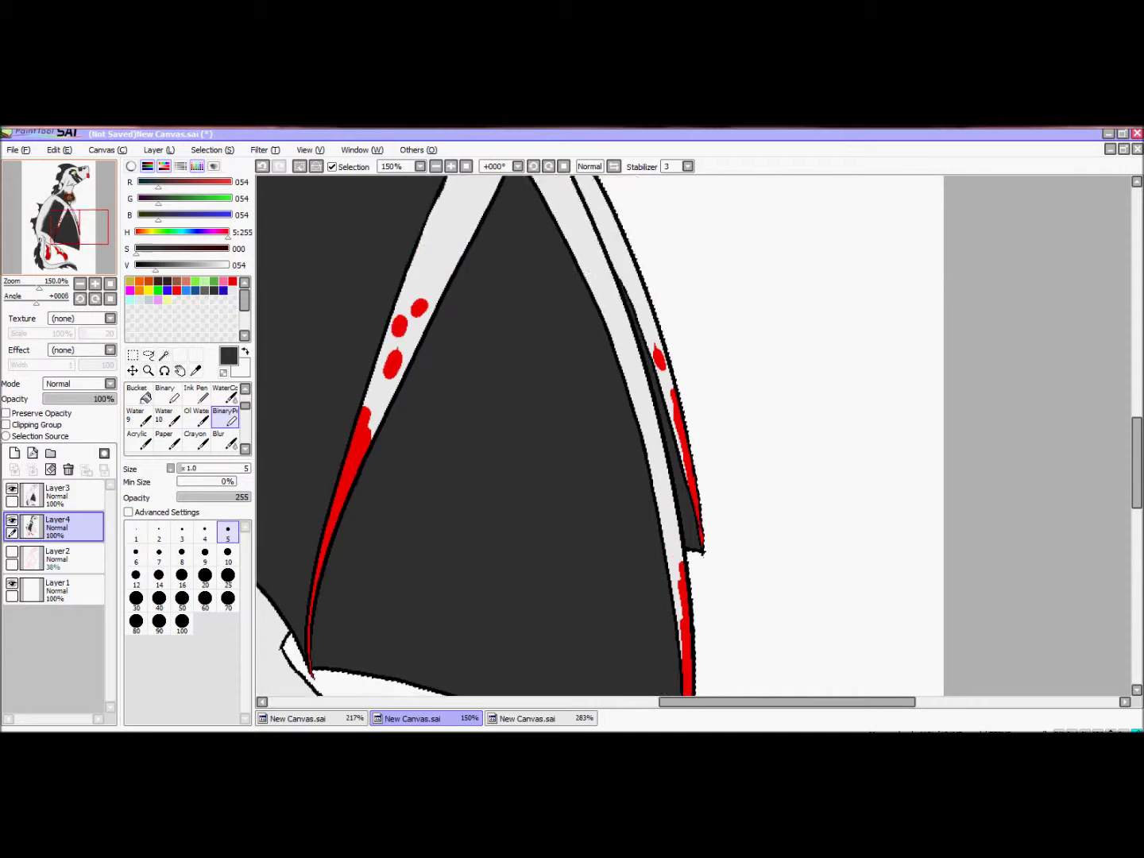
Touch up the light grey around the red mouth marking with the Binary Pen at size 5, and whiten the eyeball.
scroll(690, 438, "up", 10)
key("x")
left_click_drag(383, 349, 588, 453)
mouse_move(438, 489)
left_mouse_down()
mouse_move(421, 460)
mouse_move(539, 353)
mouse_move(609, 419)
mouse_move(696, 436)
mouse_move(682, 471)
mouse_move(542, 527)
mouse_move(467, 468)
mouse_move(516, 382)
mouse_move(536, 468)
left_mouse_up()
key("x")
scroll(720, 467, "right", 5)
scroll(691, 437, "down", 5)
key("x")
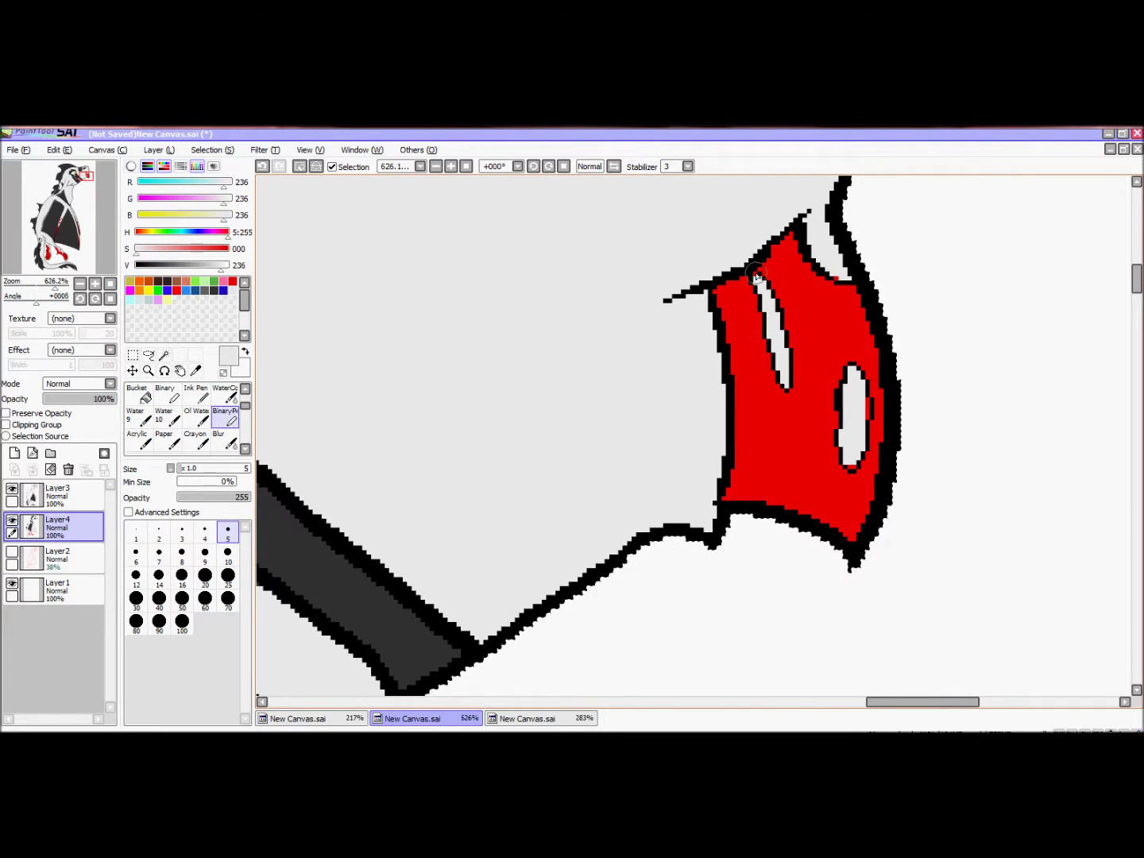
left_click_drag(868, 394, 861, 448)
scroll(855, 464, "right", 2)
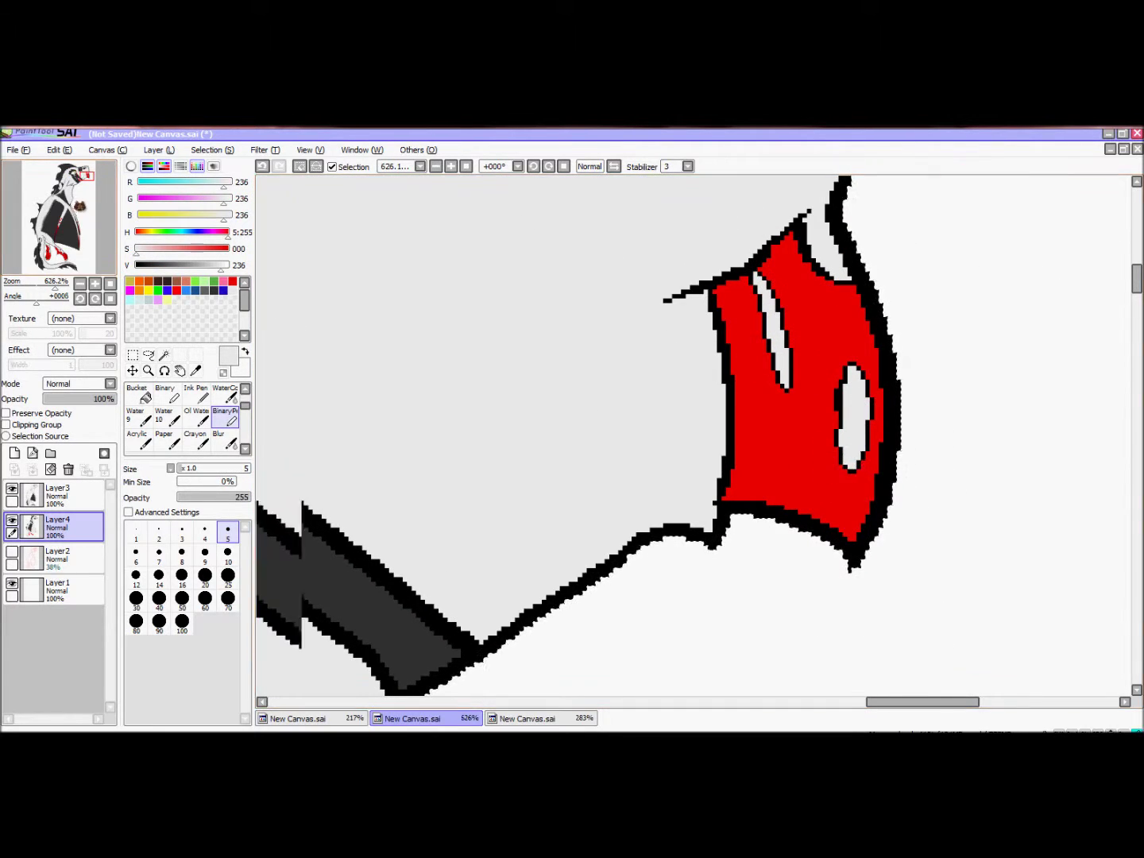
scroll(691, 437, "up", 10)
key("x")
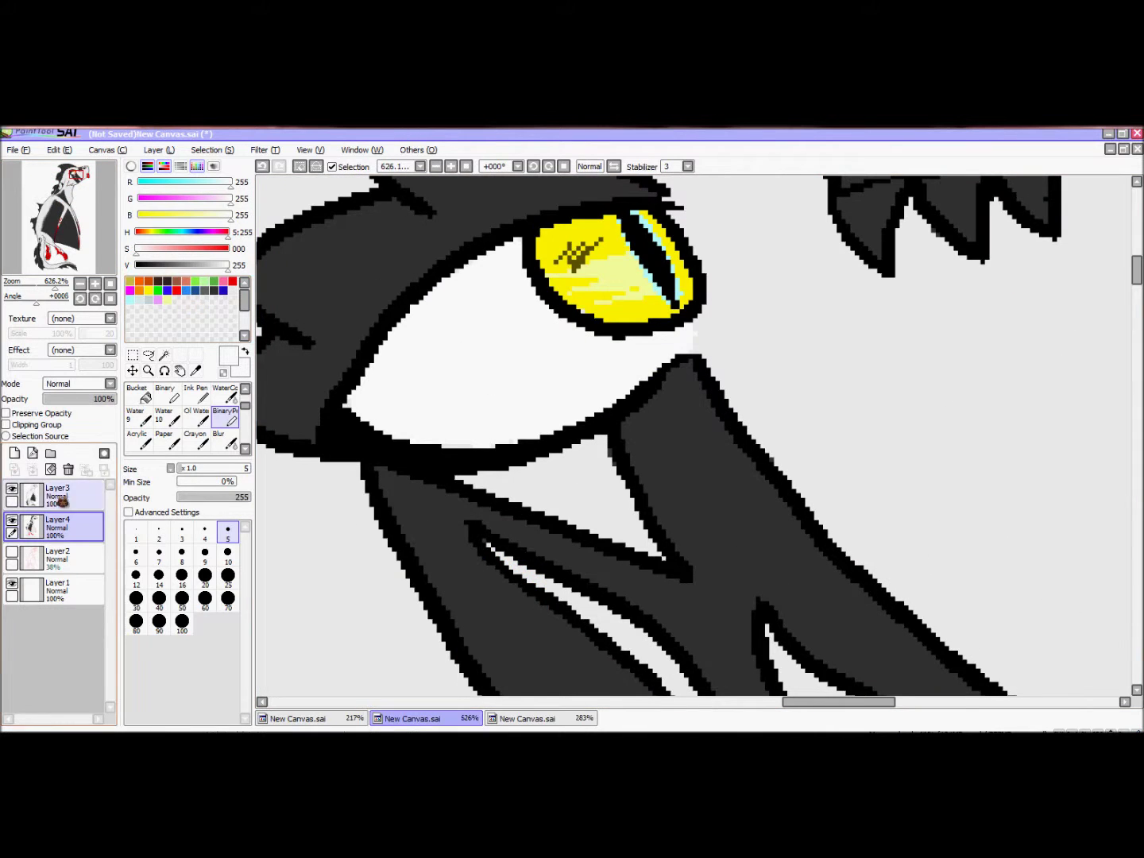
Merge Layer3 into Layer4 and add a new layer above it for the shading.
left_click(32, 469)
left_click(14, 453)
Paint black shadows on the far leg and red foot on Layer5, and set the layer's opacity to 39%.
left_click(167, 282)
key("Home")
left_click(147, 370)
left_click(600, 410)
key("n")
scroll(508, 381, "up", 3)
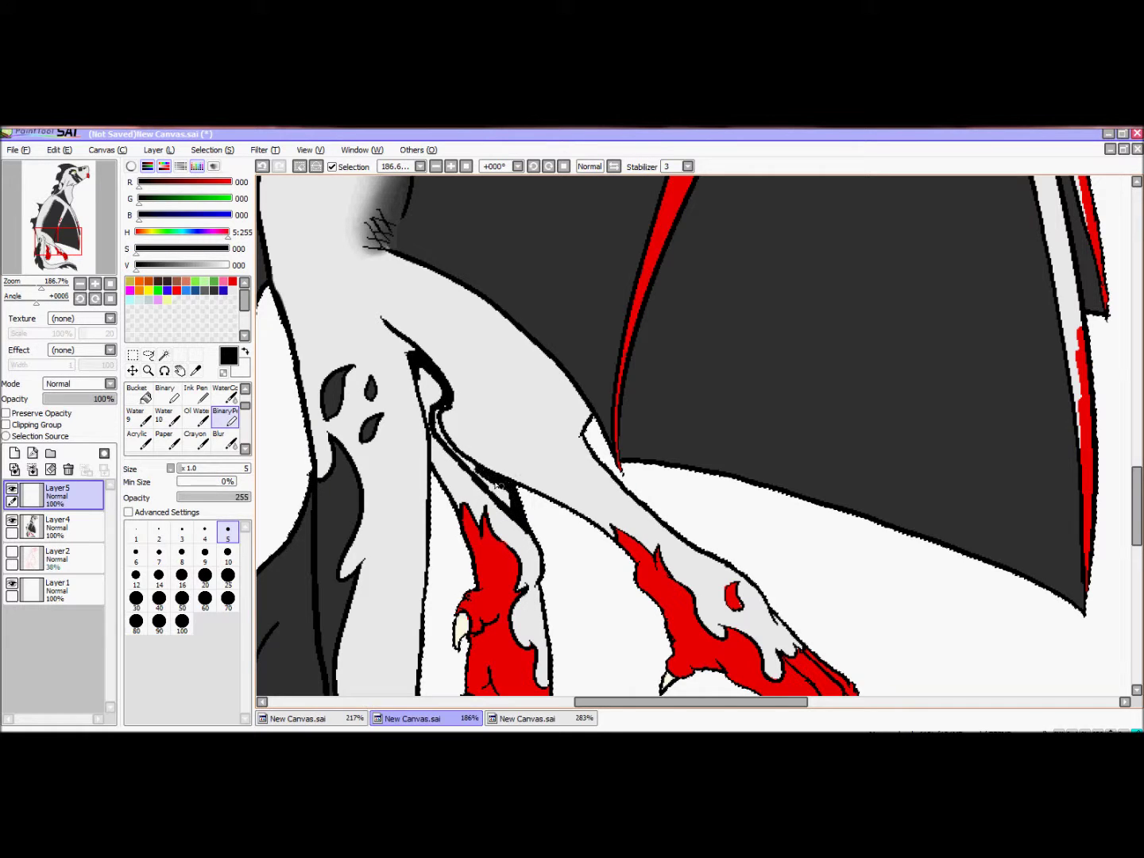
scroll(421, 413, "down", 3)
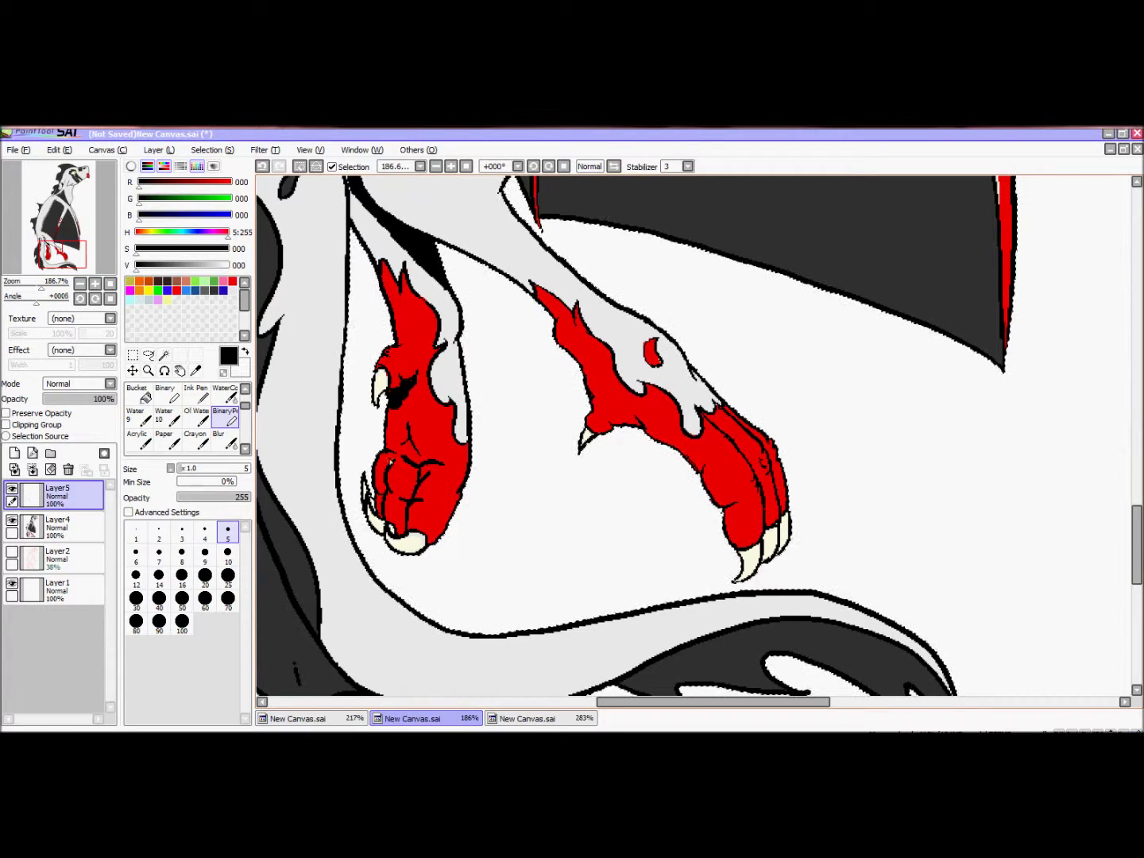
left_click(77, 399)
left_click_drag(76, 403, 78, 403)
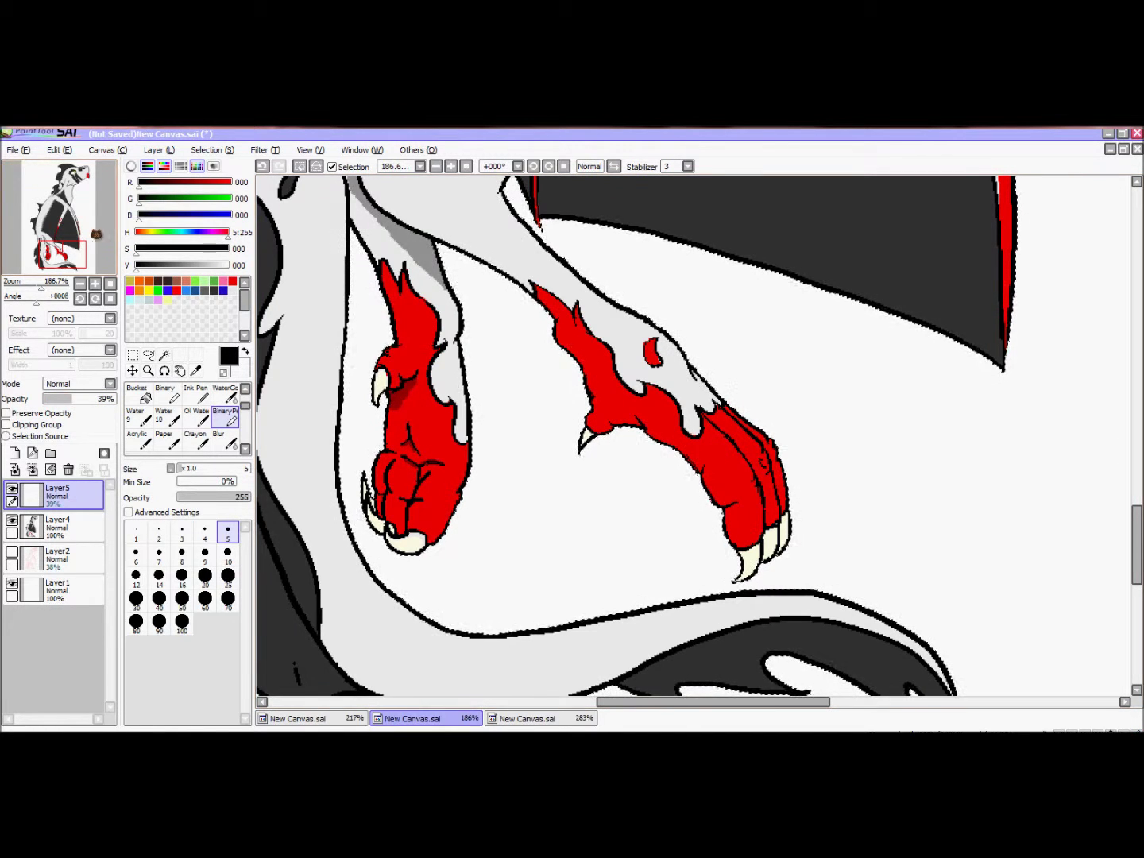
Shade the near foot's thumb, knuckles and toe creases on Layer5 in black.
scroll(459, 446, "up", 3)
scroll(376, 309, "down", 3)
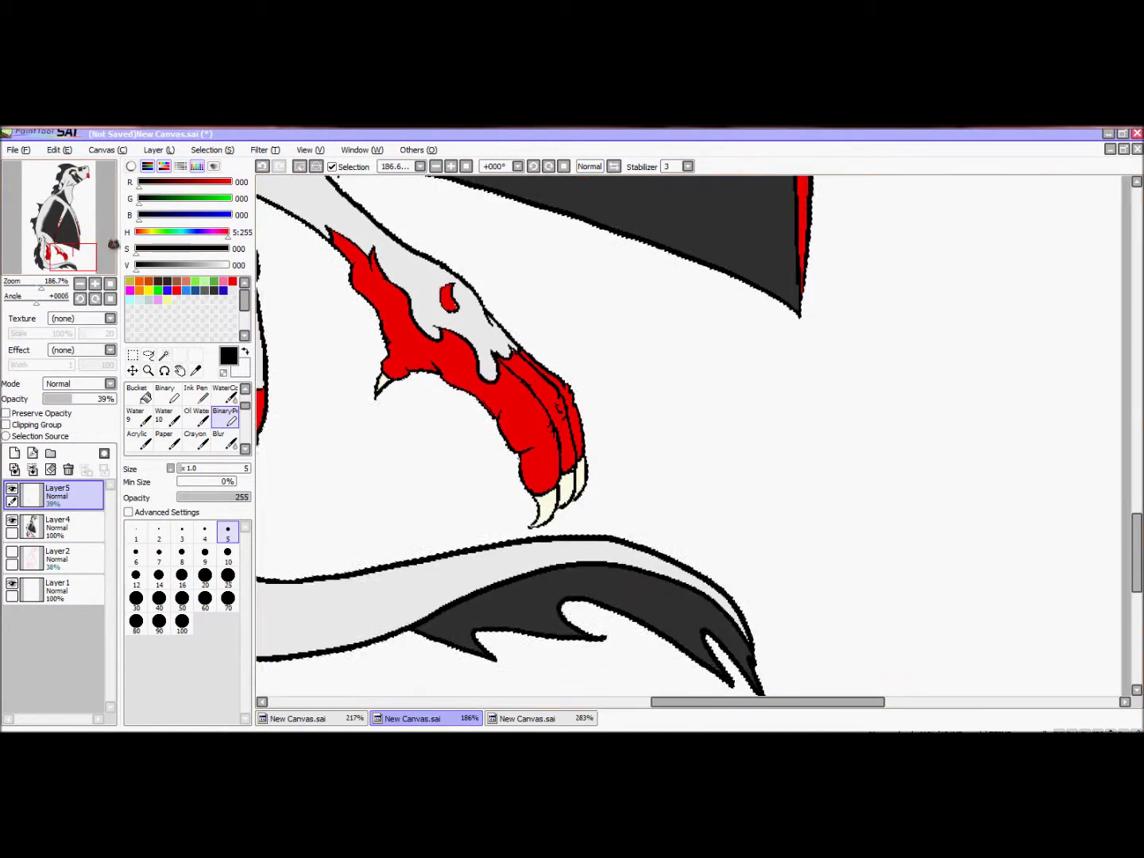
left_click_drag(415, 364, 384, 376)
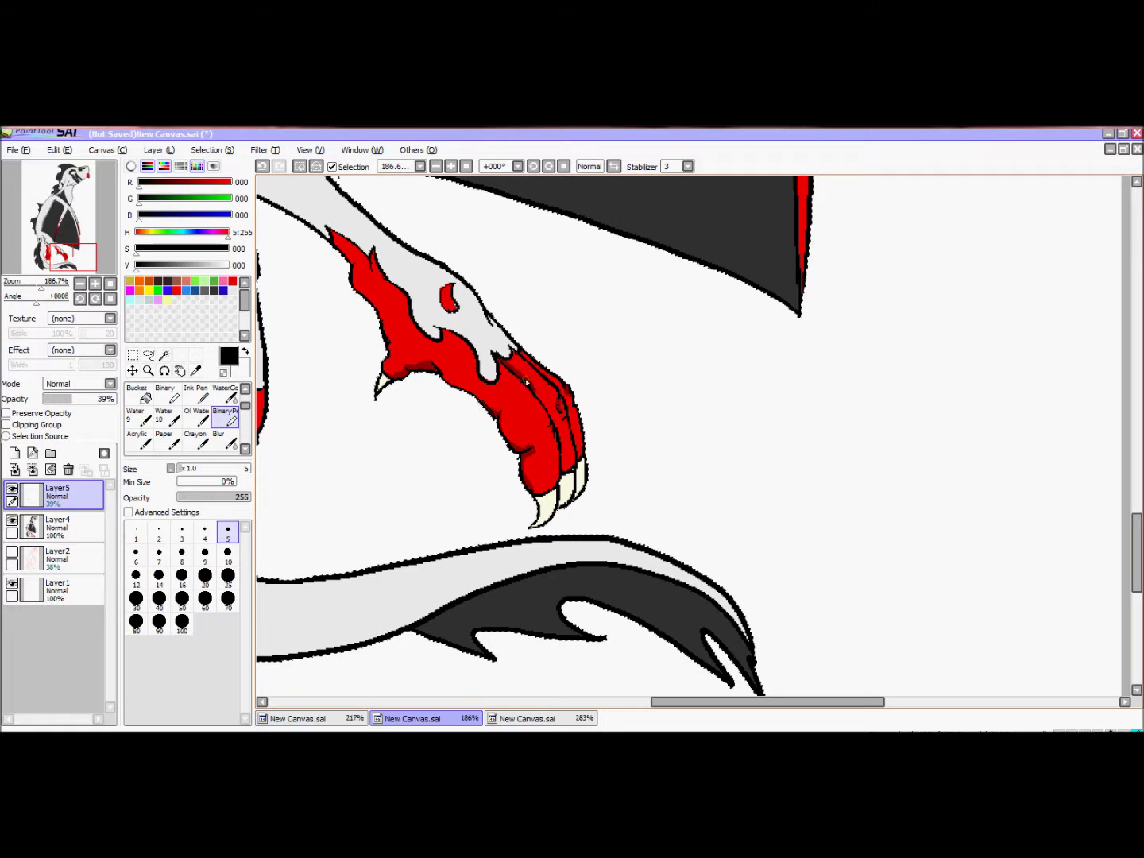
left_click_drag(572, 433, 913, 692)
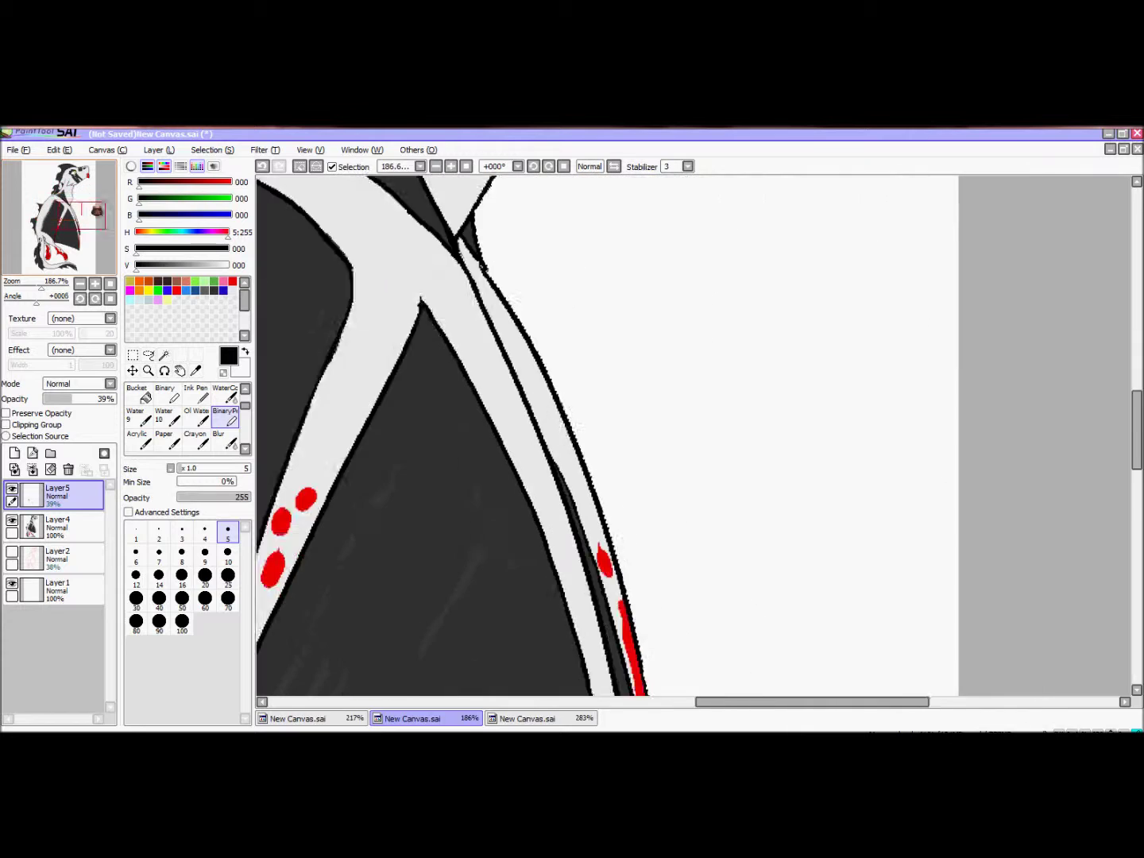
Shade the wing membranes beneath the wing arm's joints, sample the light grey on Layer4, and return to Layer5.
left_click_drag(471, 242, 551, 322)
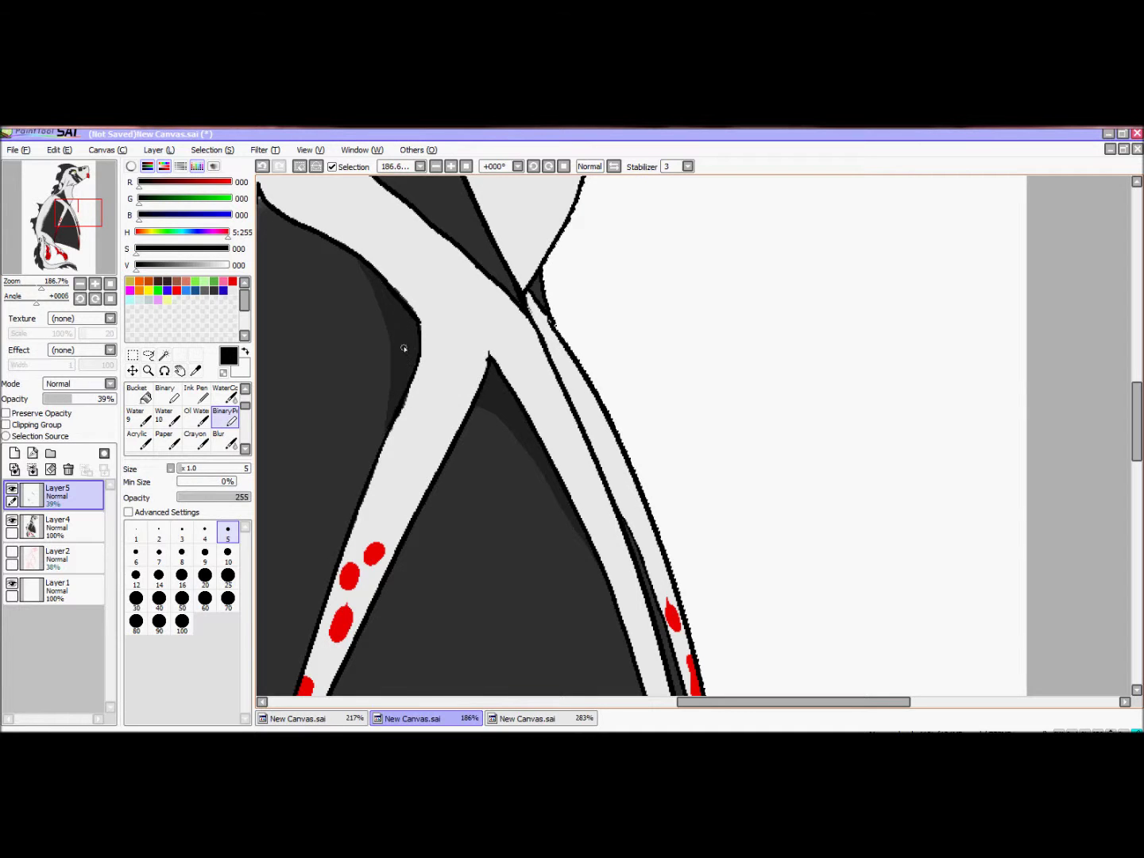
left_click(403, 302, "ctrl")
left_click(404, 296, "alt")
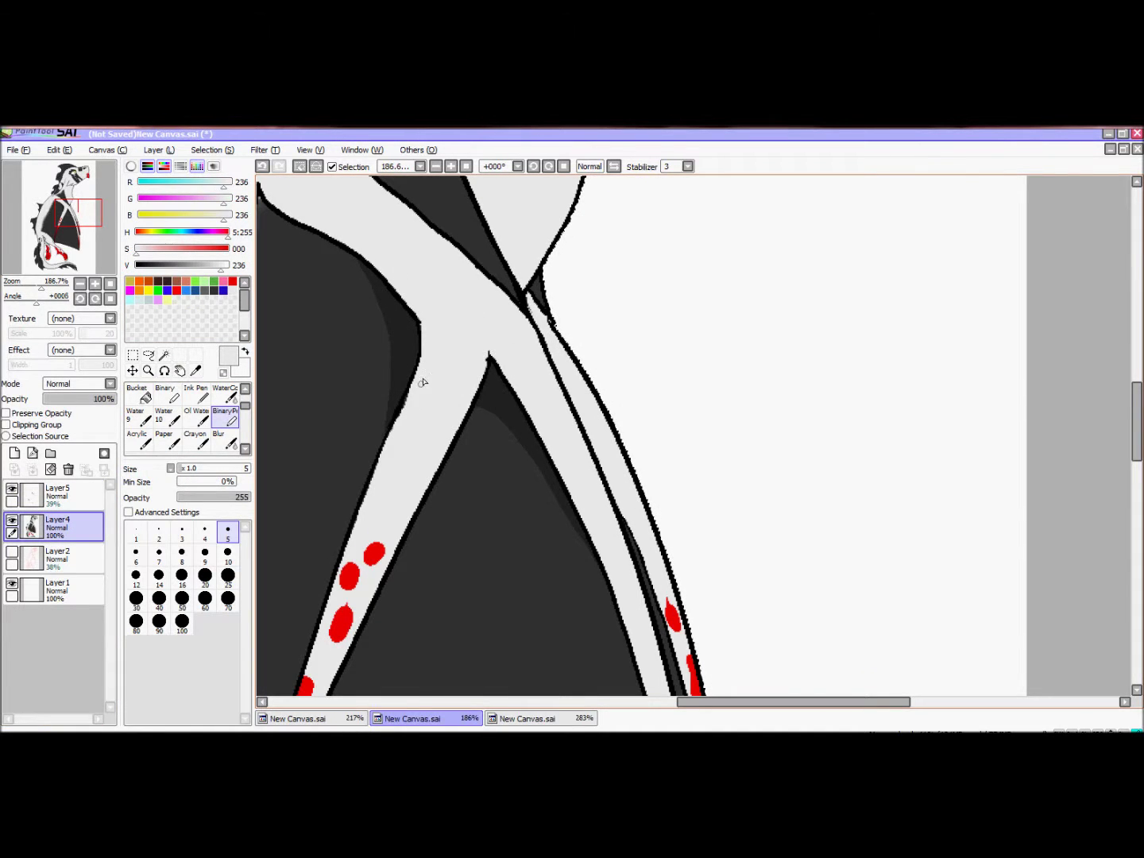
left_click(57, 492)
Shade the neck along the membrane's front edge in black on Layer5, and undo the trial strokes on the far wing arm.
scroll(460, 433, "up", 5)
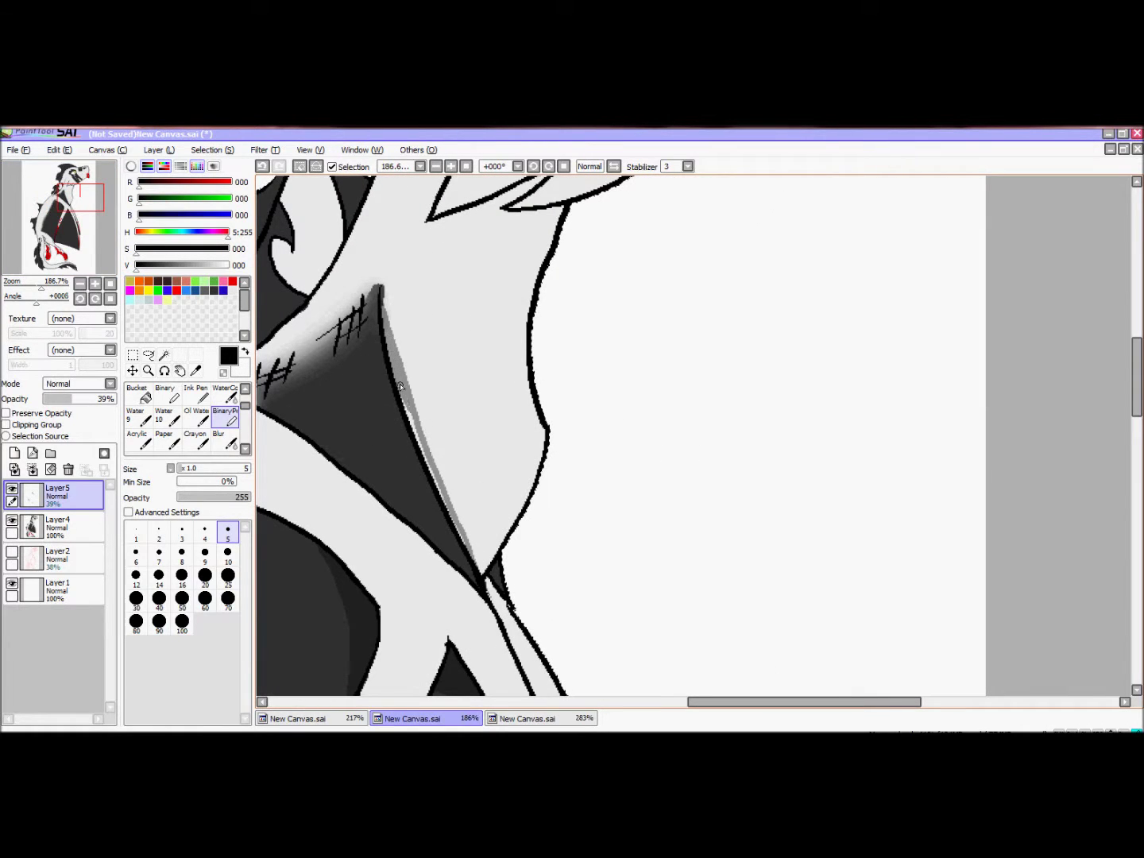
left_click_drag(483, 545, 417, 450)
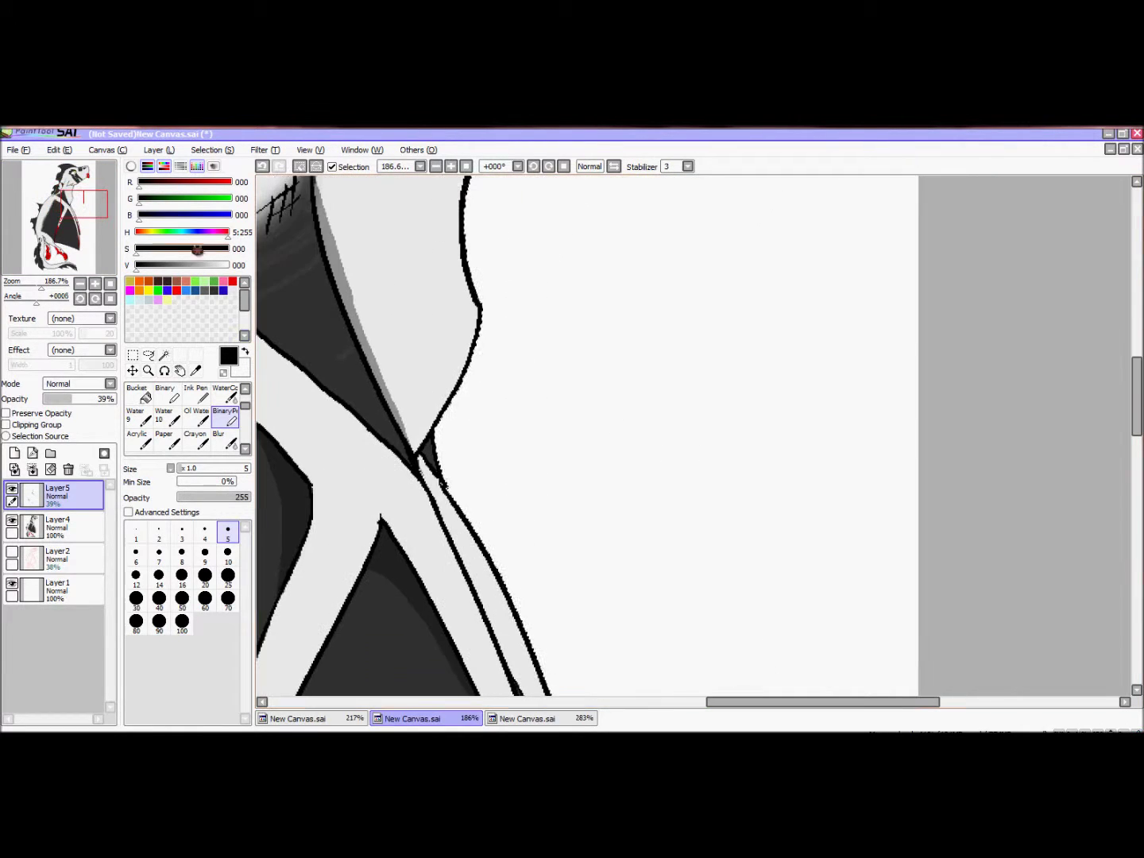
key("ctrl+z")
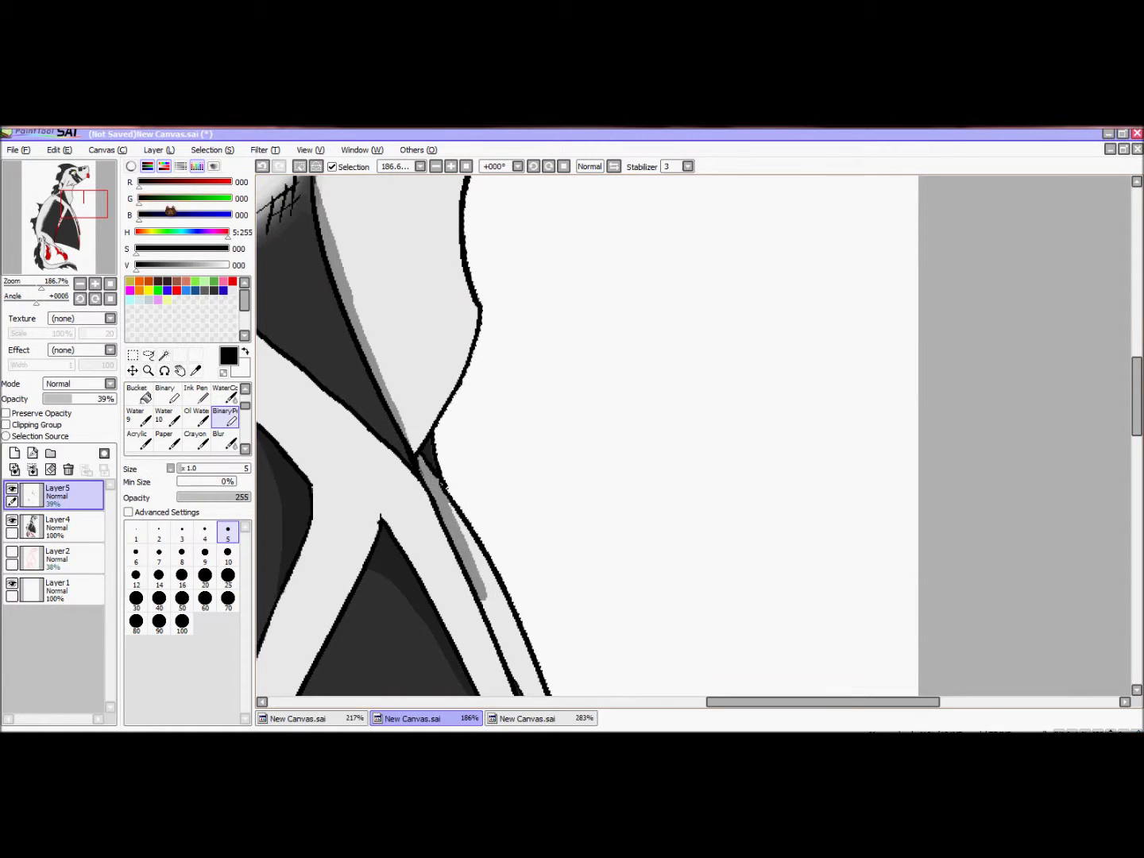
scroll(492, 484, "up", 5)
key("ctrl+z")
Shade the throat beneath the jaw and the gap between the jaw spikes on Layer5.
left_click_drag(532, 489, 466, 499)
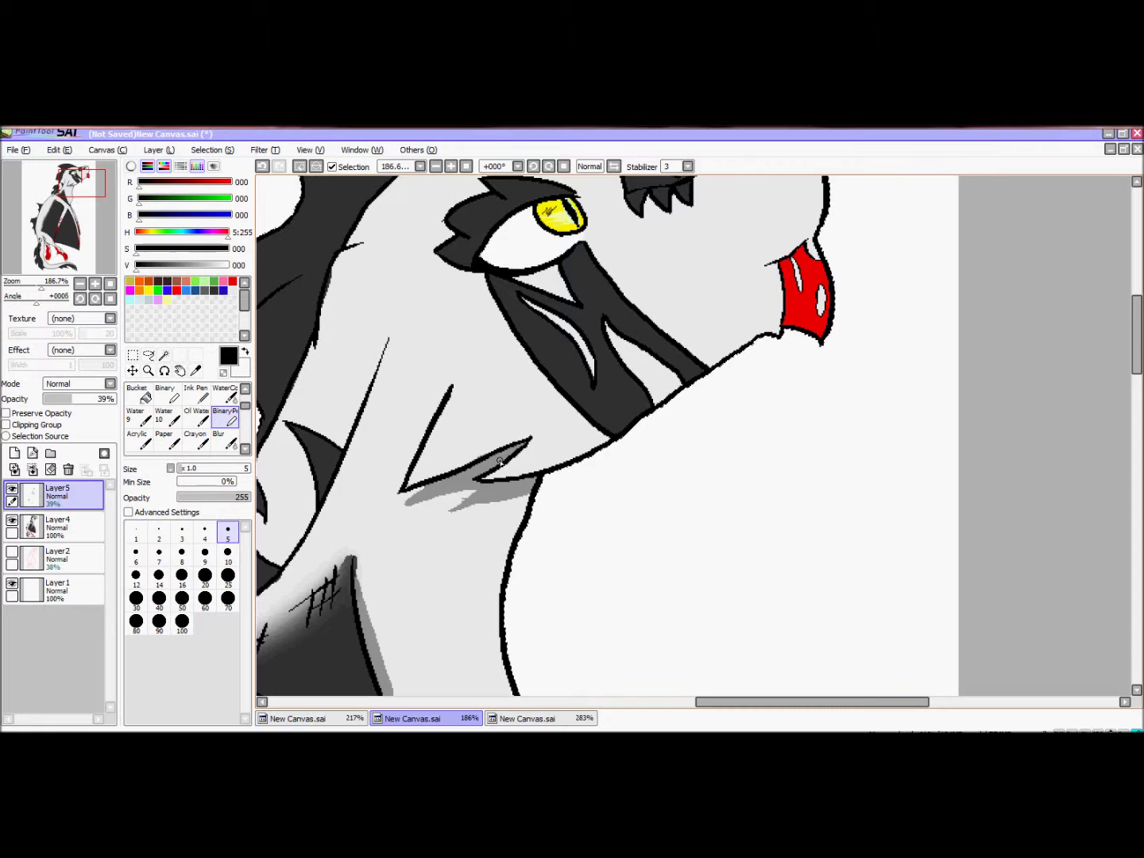
left_click_drag(429, 487, 383, 470)
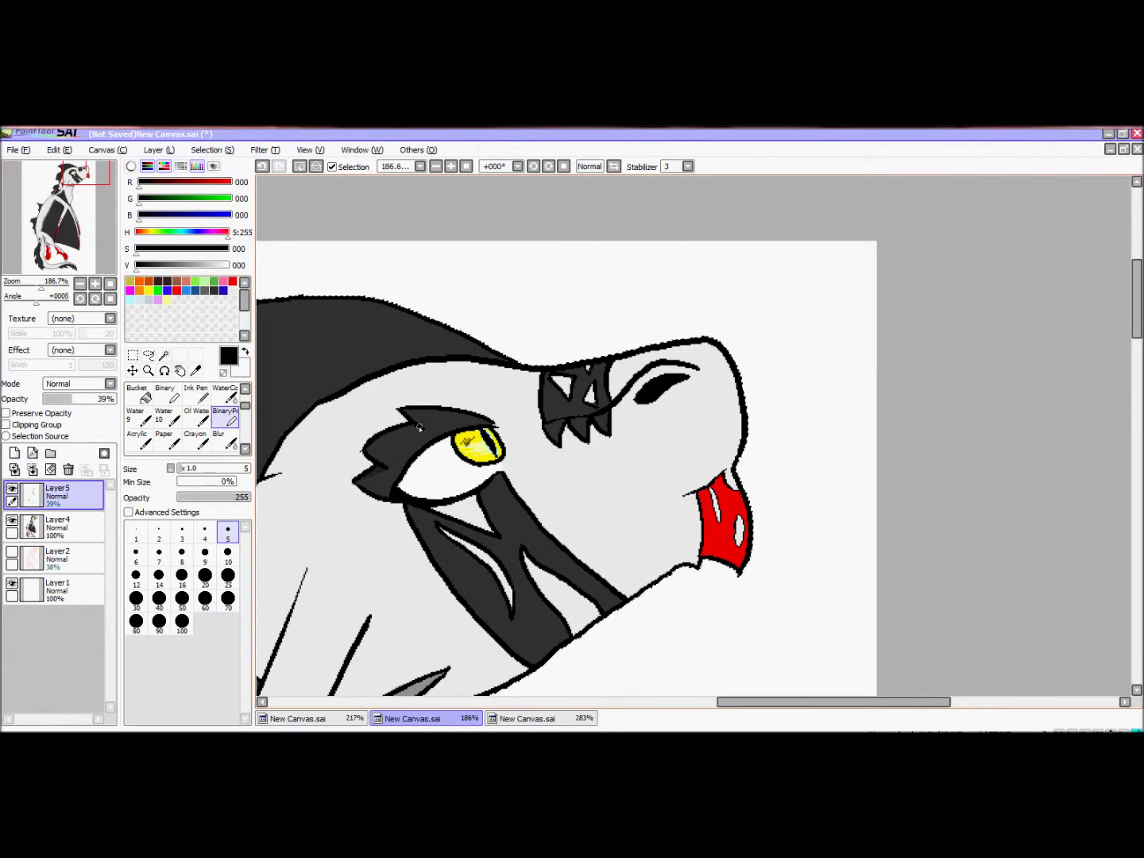
mouse_move(637, 373)
left_mouse_down()
mouse_move(616, 393)
mouse_move(912, 76)
mouse_move(873, 76)
left_mouse_up()
Outline a tapered shadow along the back neck line, redrawing the first stroke, and fill it black with the Bucket.
left_click_drag(377, 547, 519, 426)
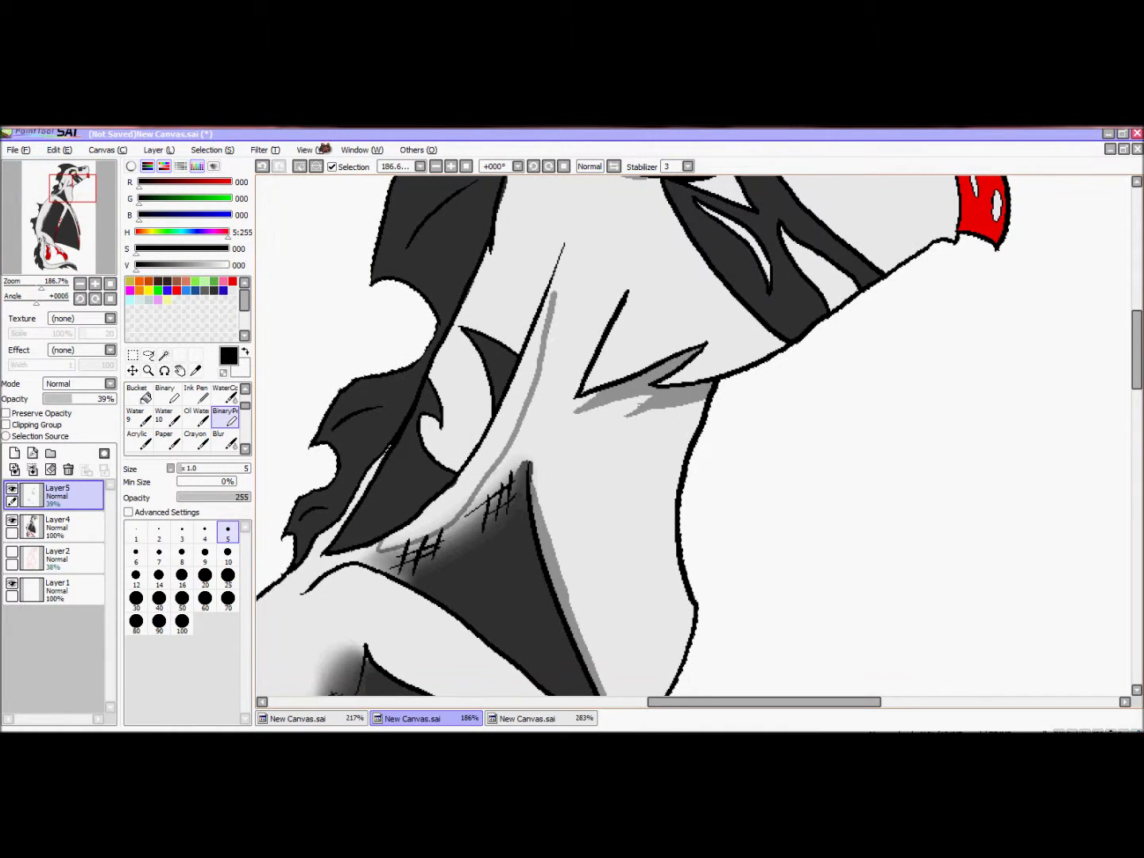
key("ctrl+z")
mouse_move(564, 250)
left_mouse_down()
mouse_move(459, 475)
mouse_move(402, 536)
left_mouse_up()
key("ctrl+z")
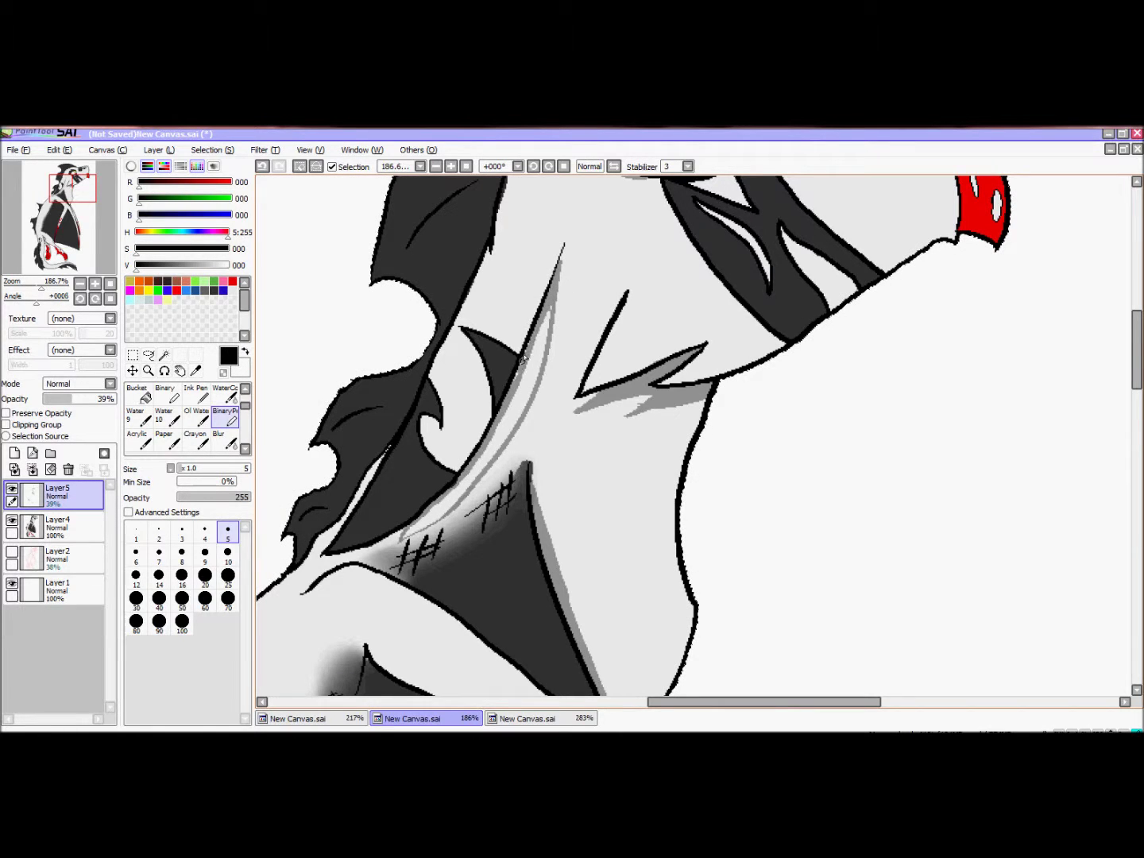
left_click(143, 394)
left_click(500, 397)
left_click(225, 417)
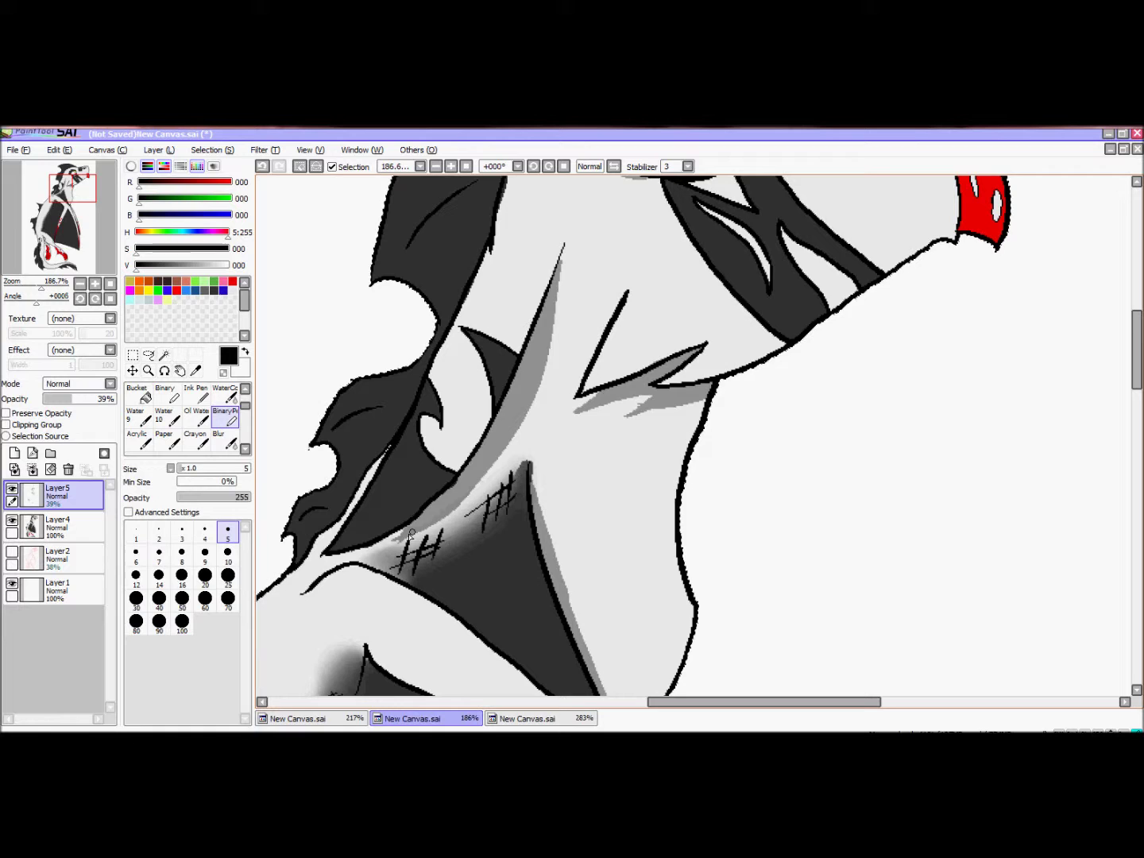
Outline a shadow along the thigh beneath the wing membrane and fill it black with the Bucket.
mouse_move(392, 540)
left_mouse_down()
mouse_move(608, 538)
mouse_move(634, 547)
left_mouse_up()
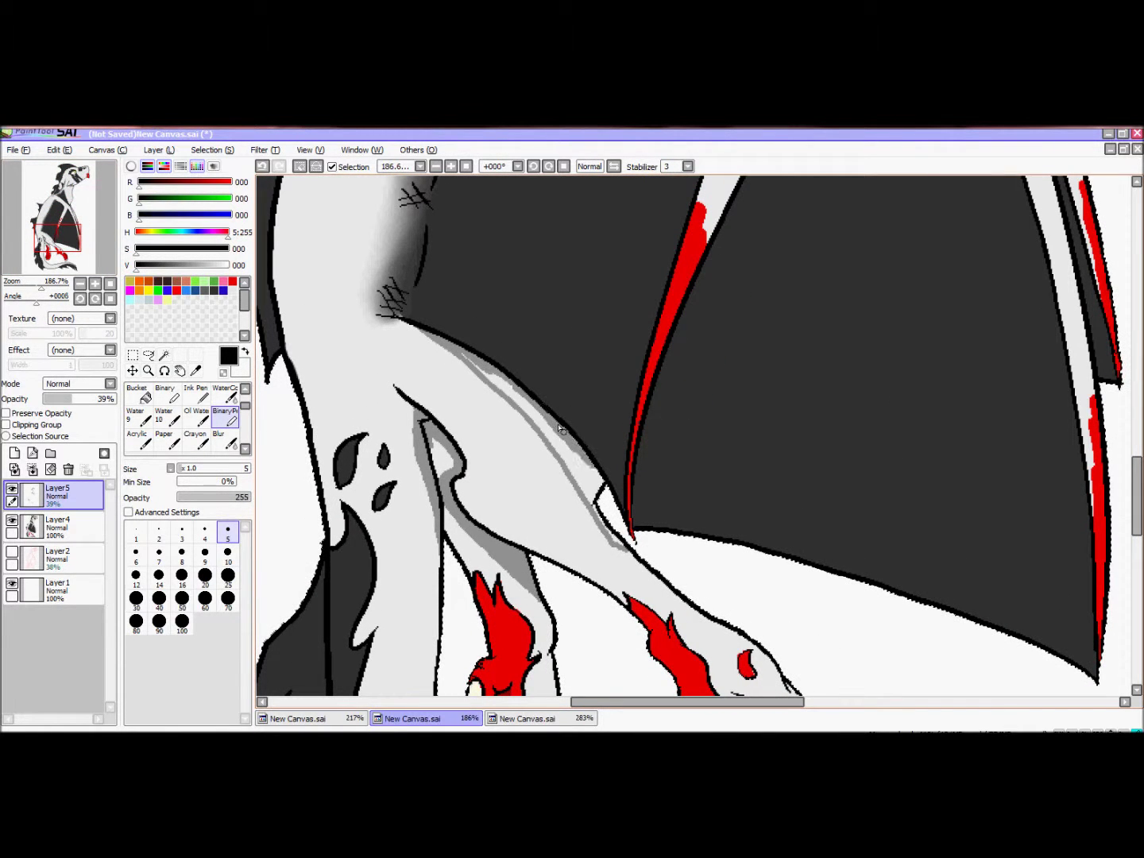
left_click(144, 395)
left_click(556, 477)
left_click(225, 417)
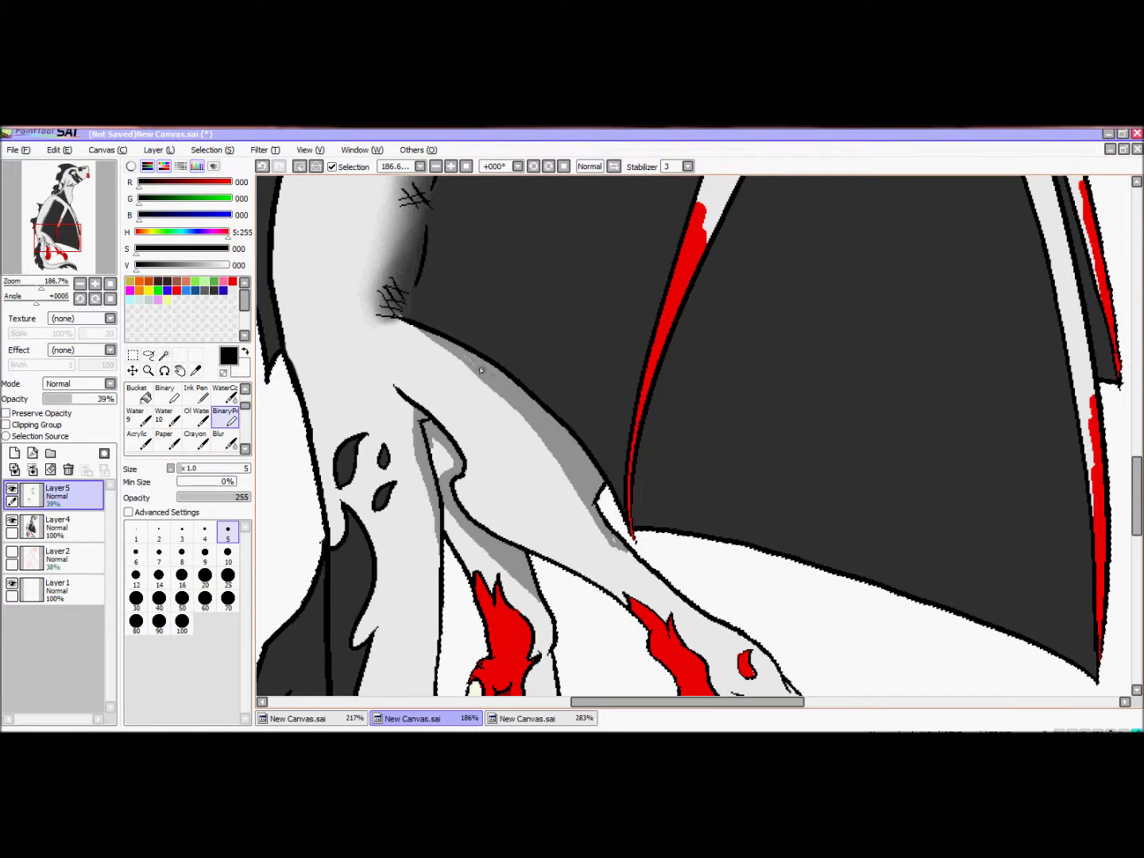
Shade the underside of the near leg and the lower edge of the tail in black on Layer5.
left_click_drag(691, 437, 667, 253)
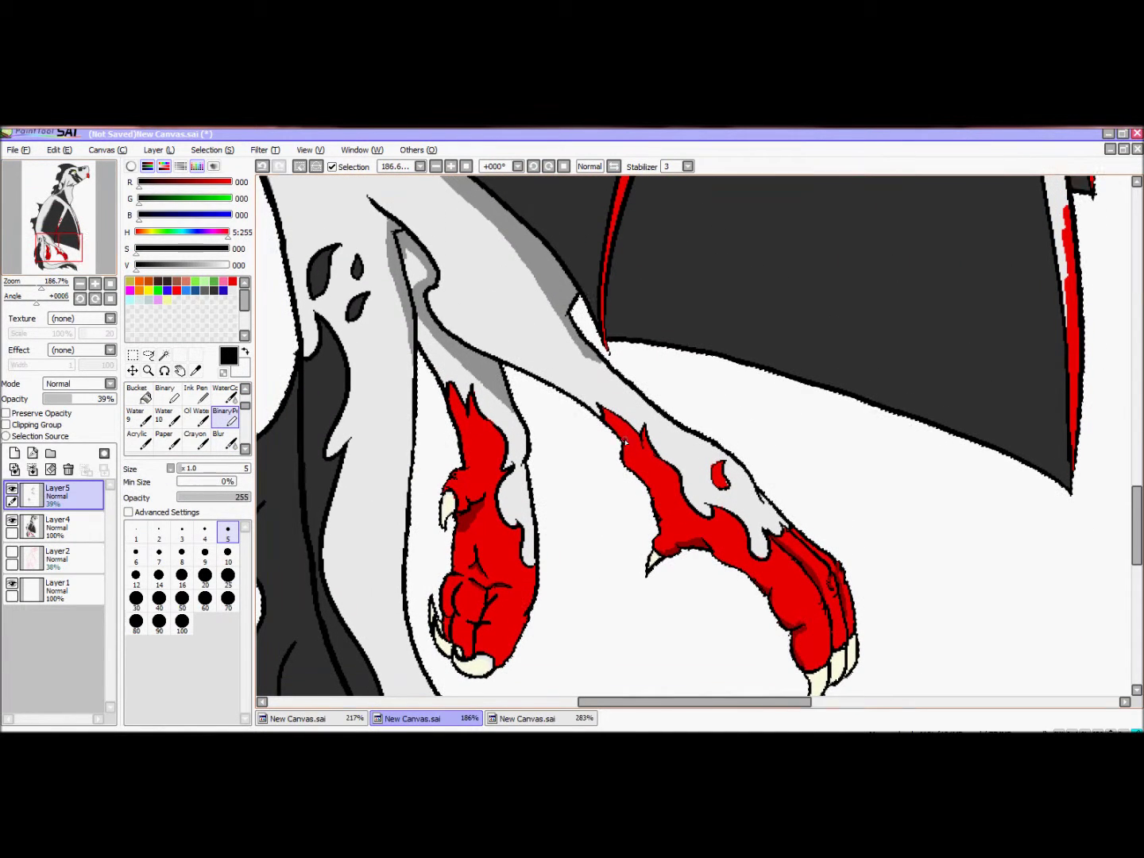
left_click_drag(559, 389, 463, 95)
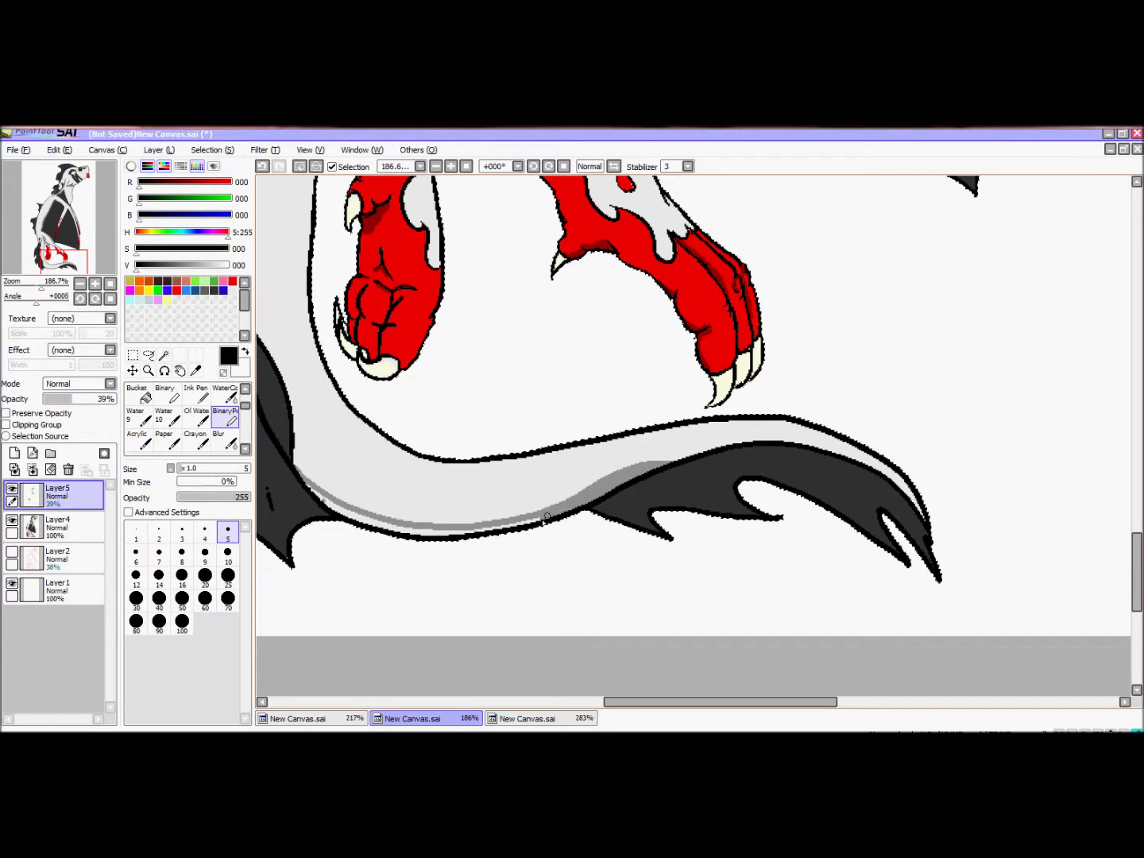
left_click_drag(395, 533, 310, 493)
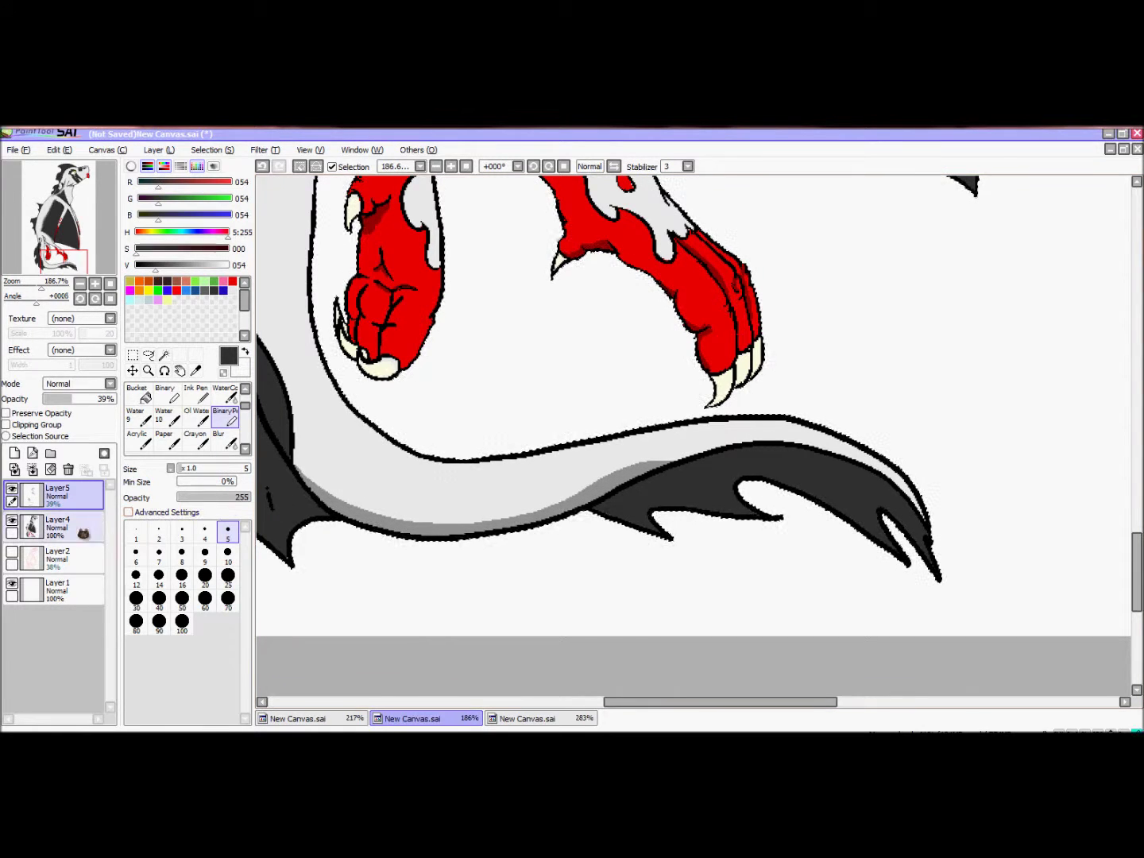
left_click(58, 526)
left_click(57, 494)
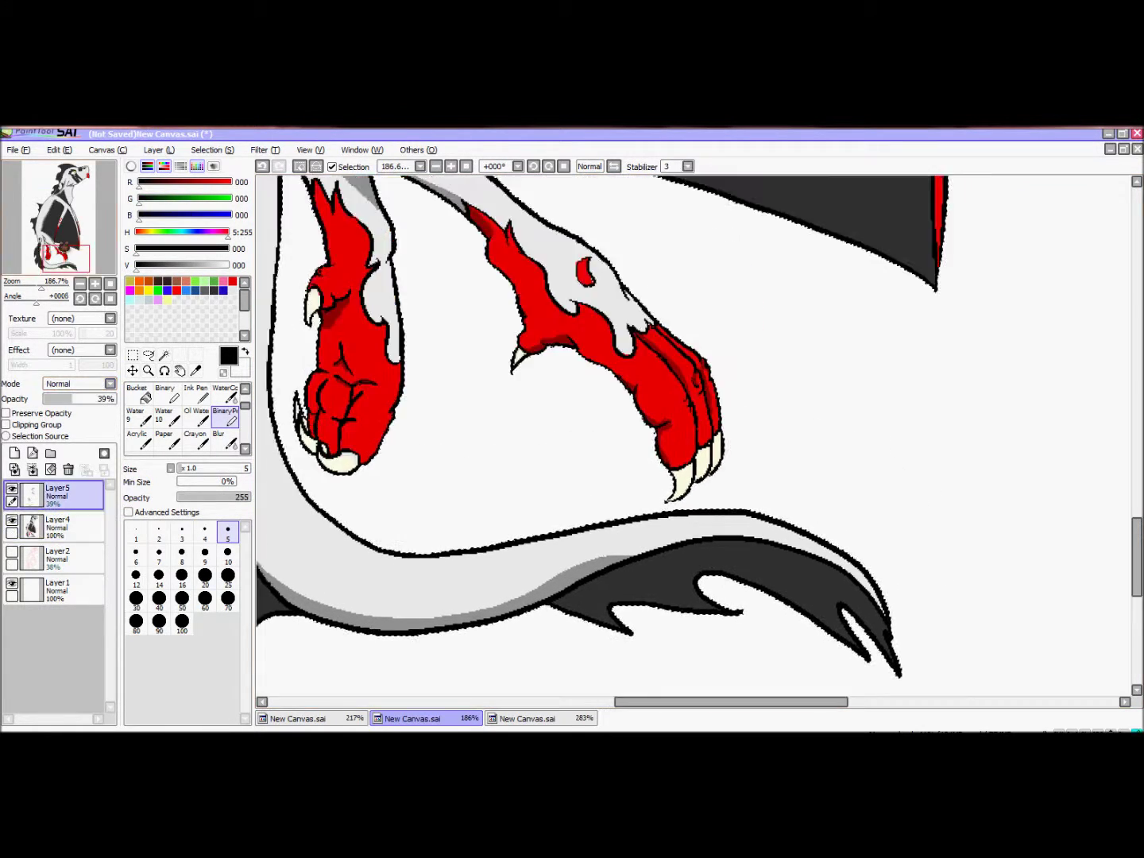
Merge the shading layer Layer5 into Layer4 and delete the sketch layer Layer2.
scroll(369, 428, "down", 5)
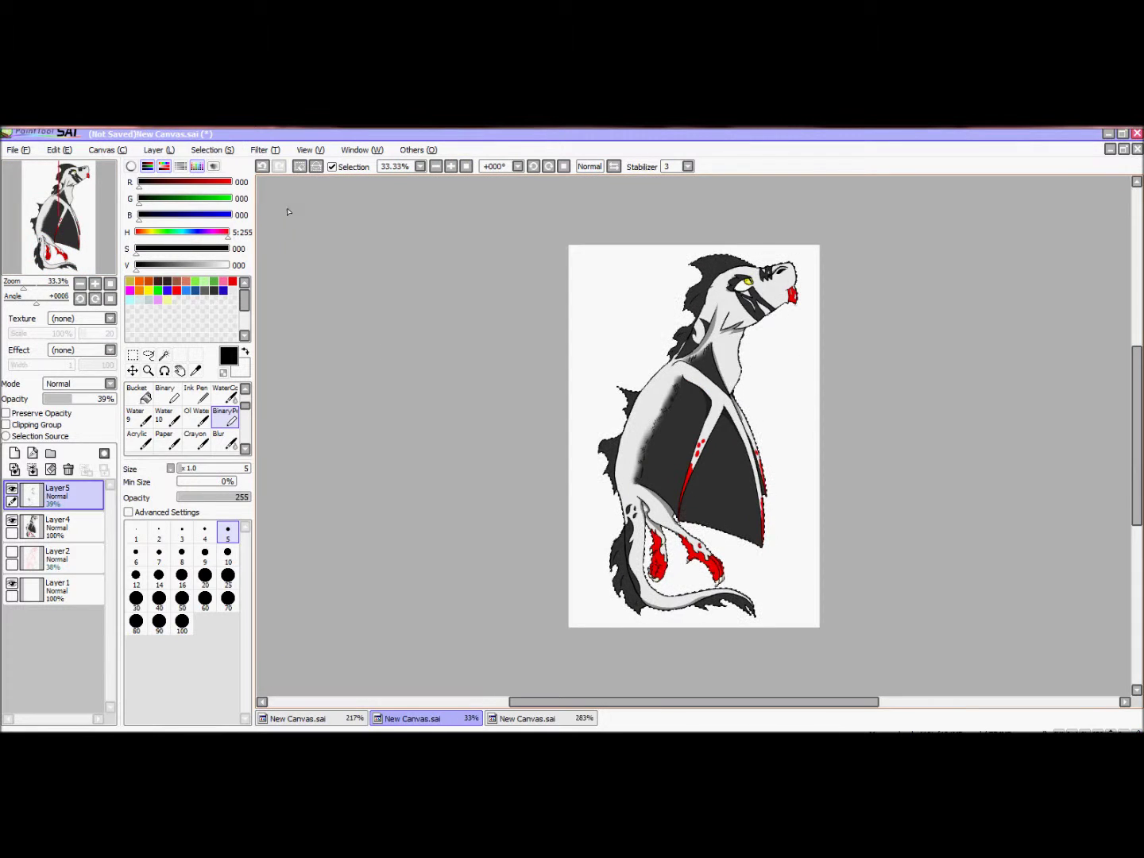
left_click(69, 469)
left_click(57, 525)
left_click(68, 469)
Select the background around the creature on Layer4 with the Magic Wand and invert the selection.
left_click(163, 353)
left_click(602, 372)
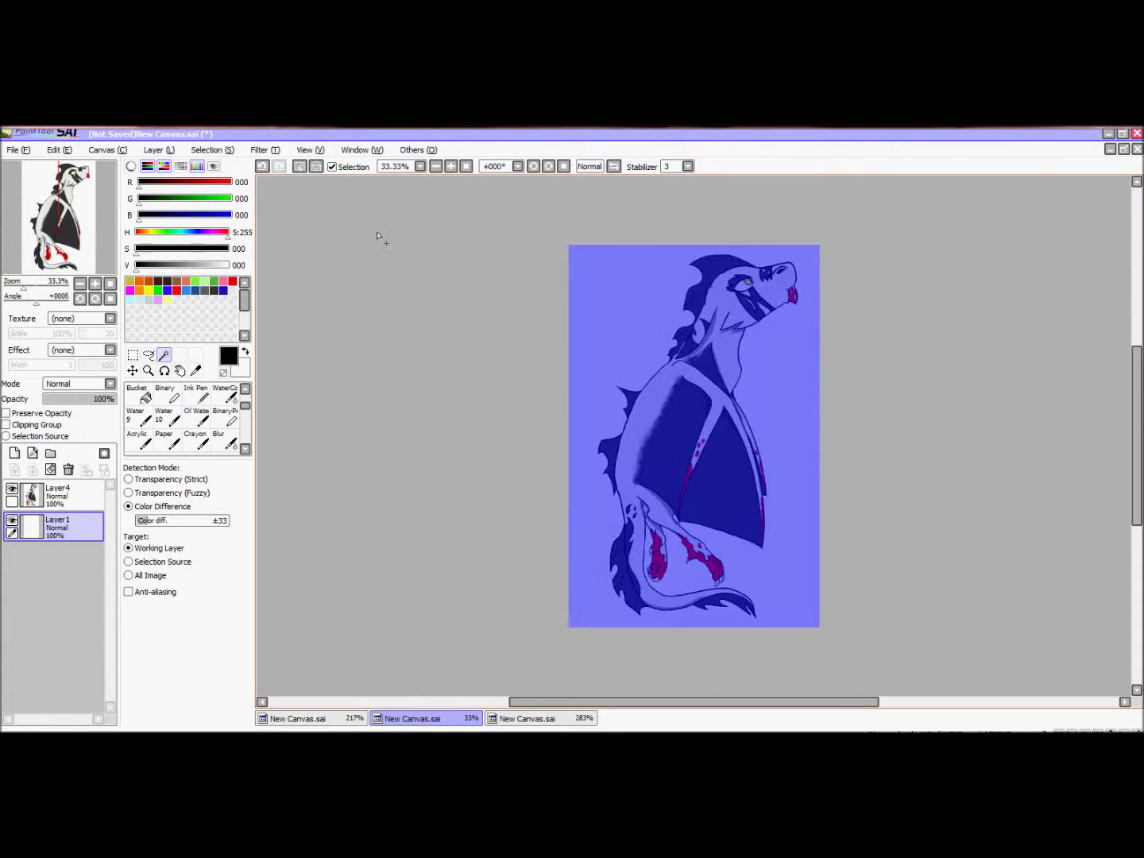
key("ctrl+d")
left_click(57, 495)
left_click(602, 372)
left_click(316, 166)
Copy the selected creature, switch to GIMP and paste it into the 1050x1600 Untitled-1.0 image.
key("super")
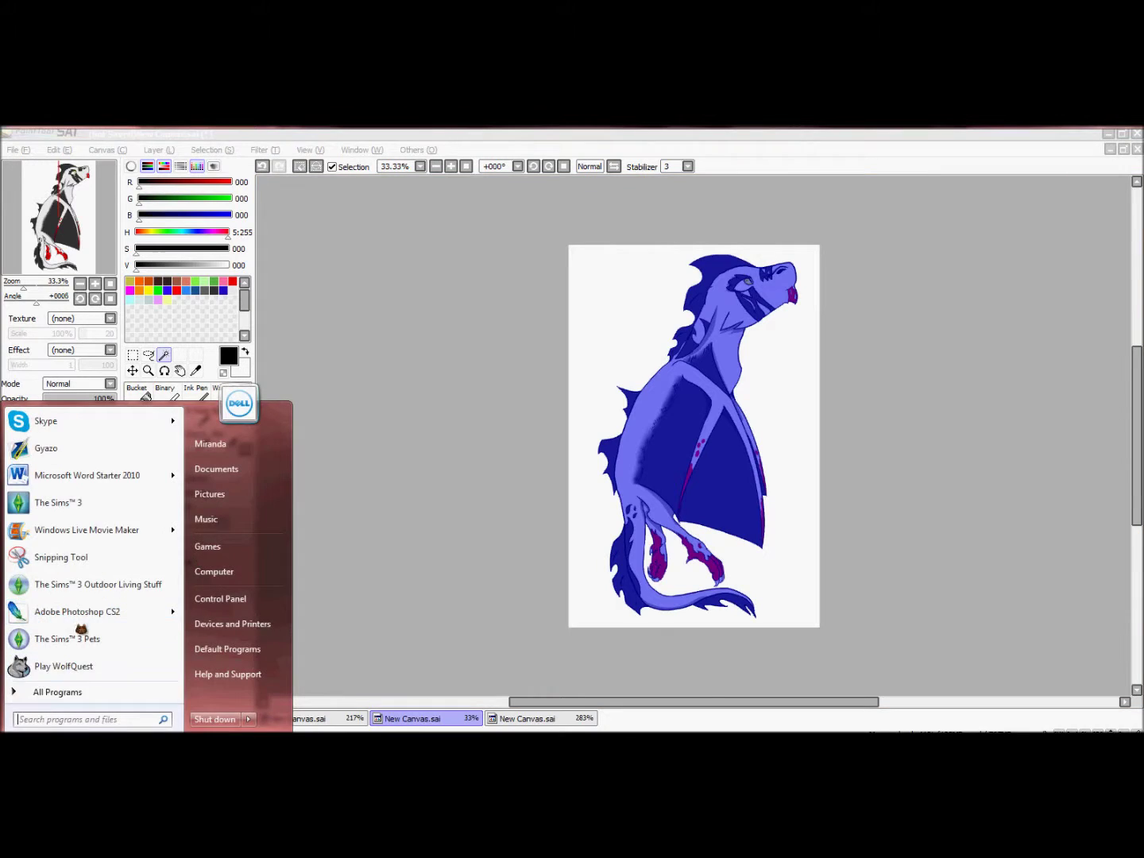
type("sai")
left_click(75, 444)
left_click(59, 150)
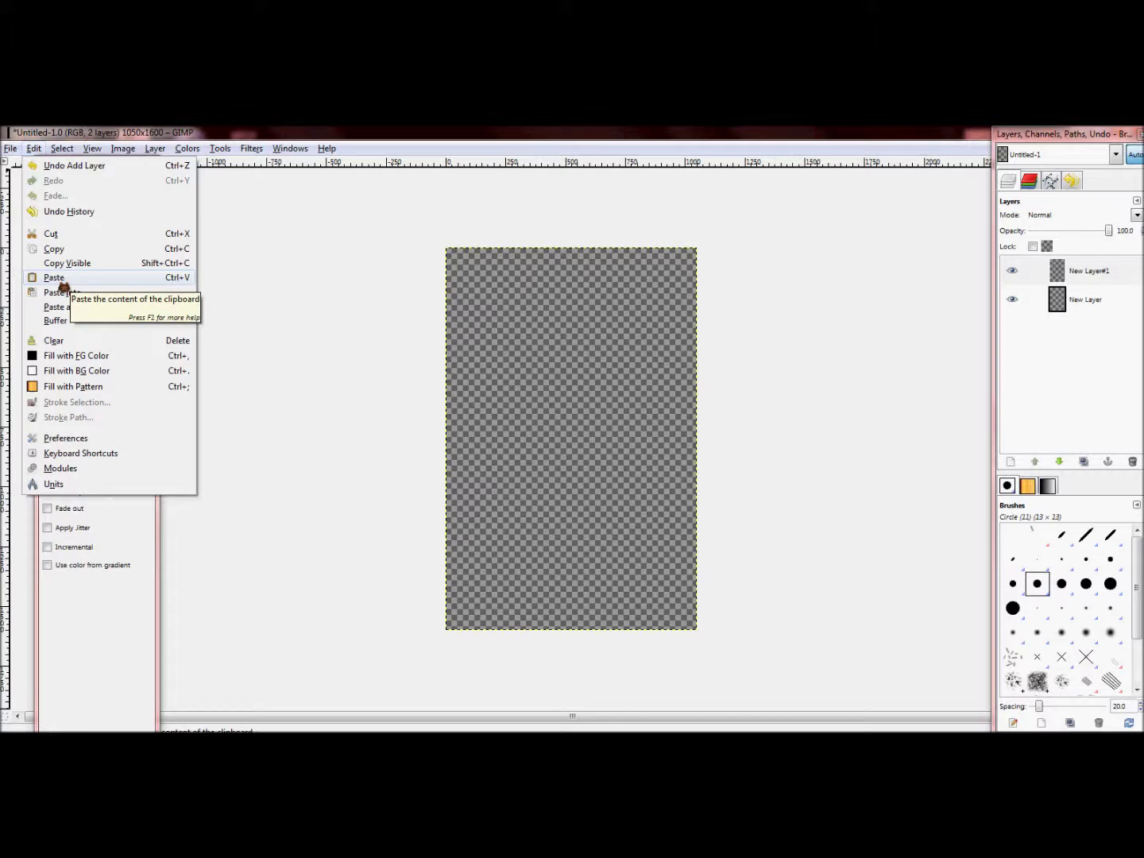
left_click(62, 278)
Anchor the pasted creature on New Layer#1 and pencil white arcs around the parts that touch the edges of its white background.
left_click(61, 147)
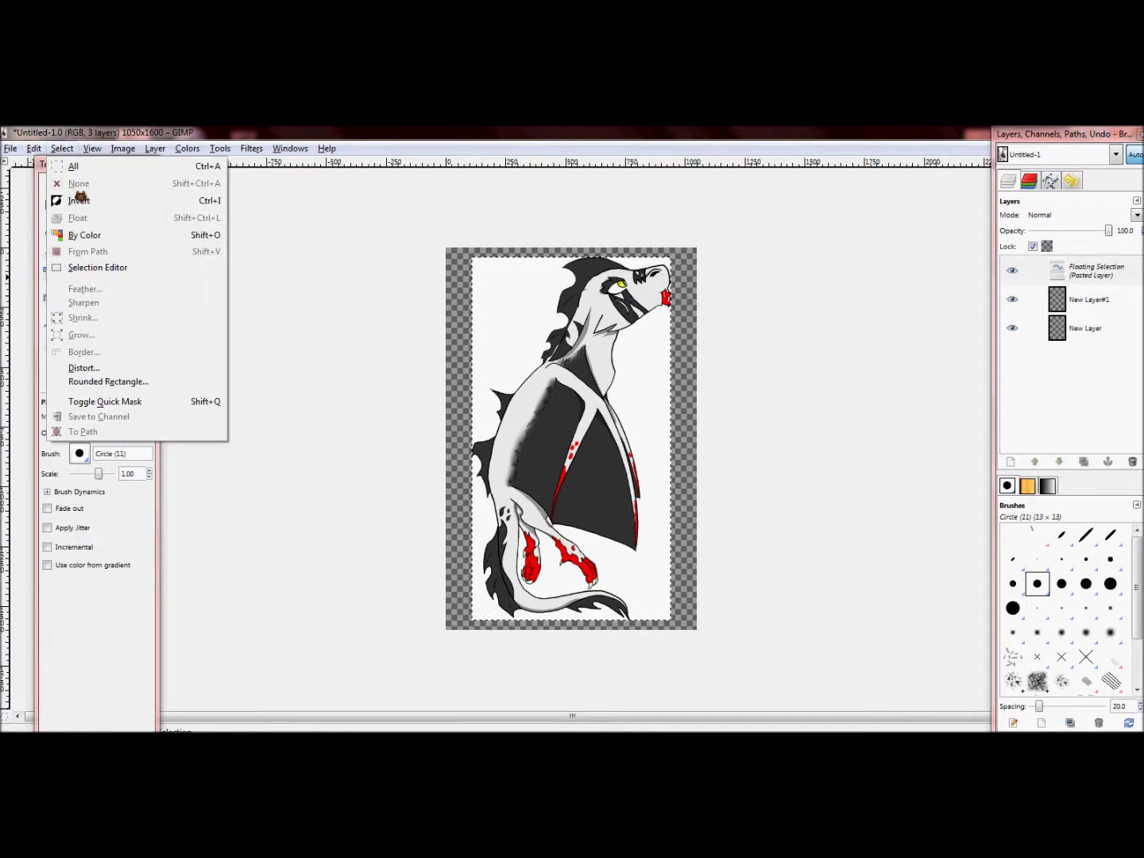
left_click(88, 183)
key("n")
key("x")
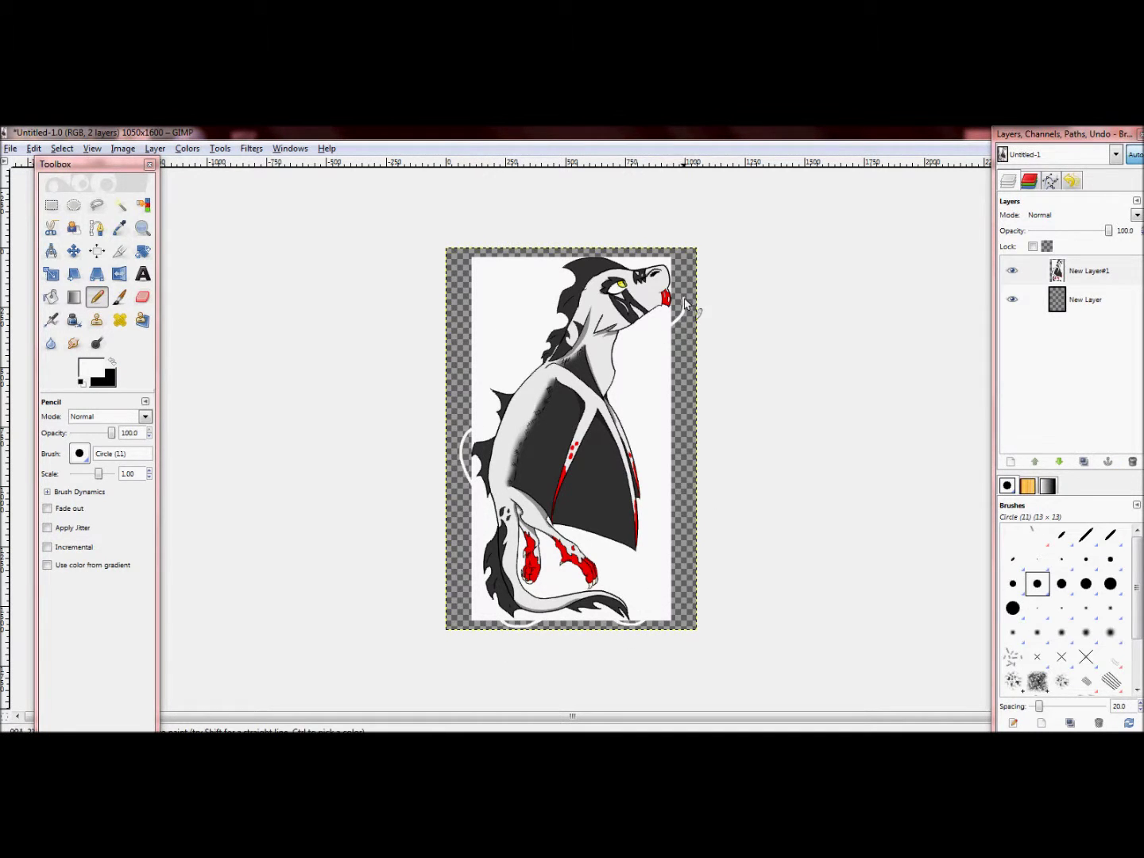
Fuzzy-select the area around the creature, erase it to transparency with the Circle (19) brush at scale 10.00, and clear the selection.
left_click(118, 205)
left_click(451, 253)
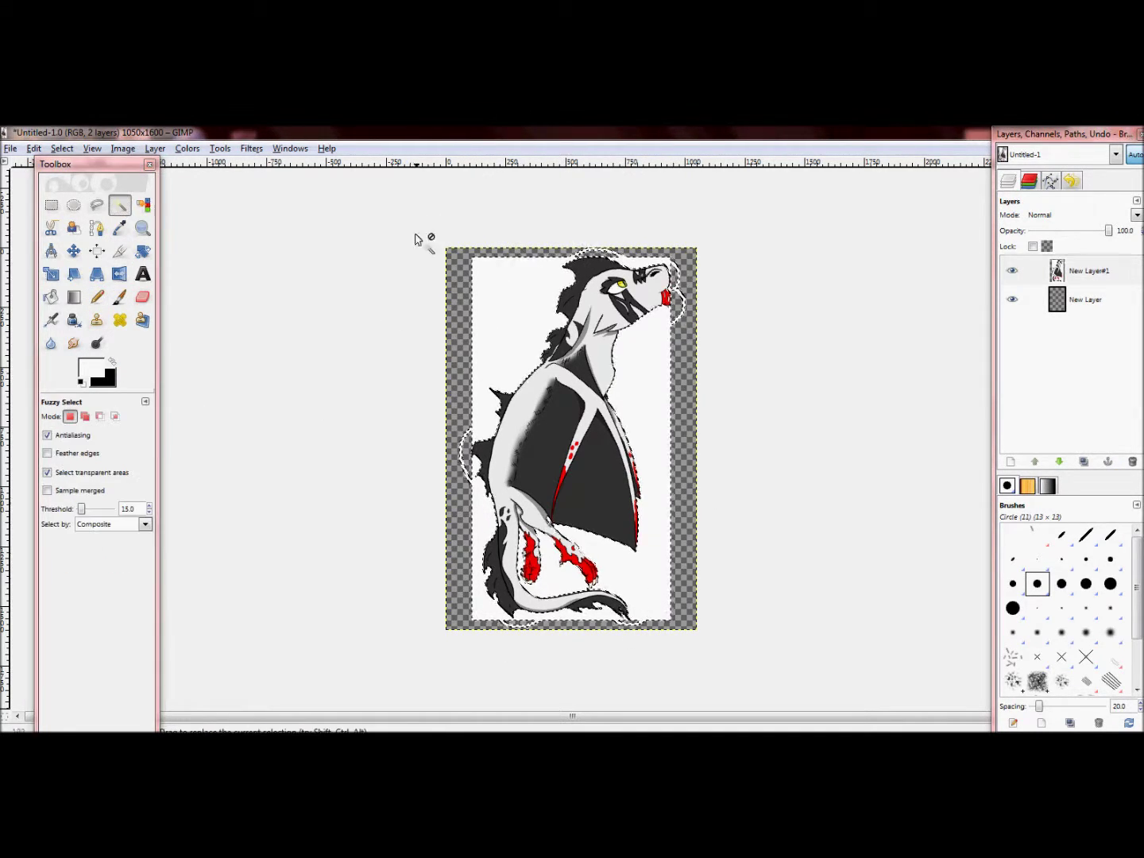
left_click(142, 301)
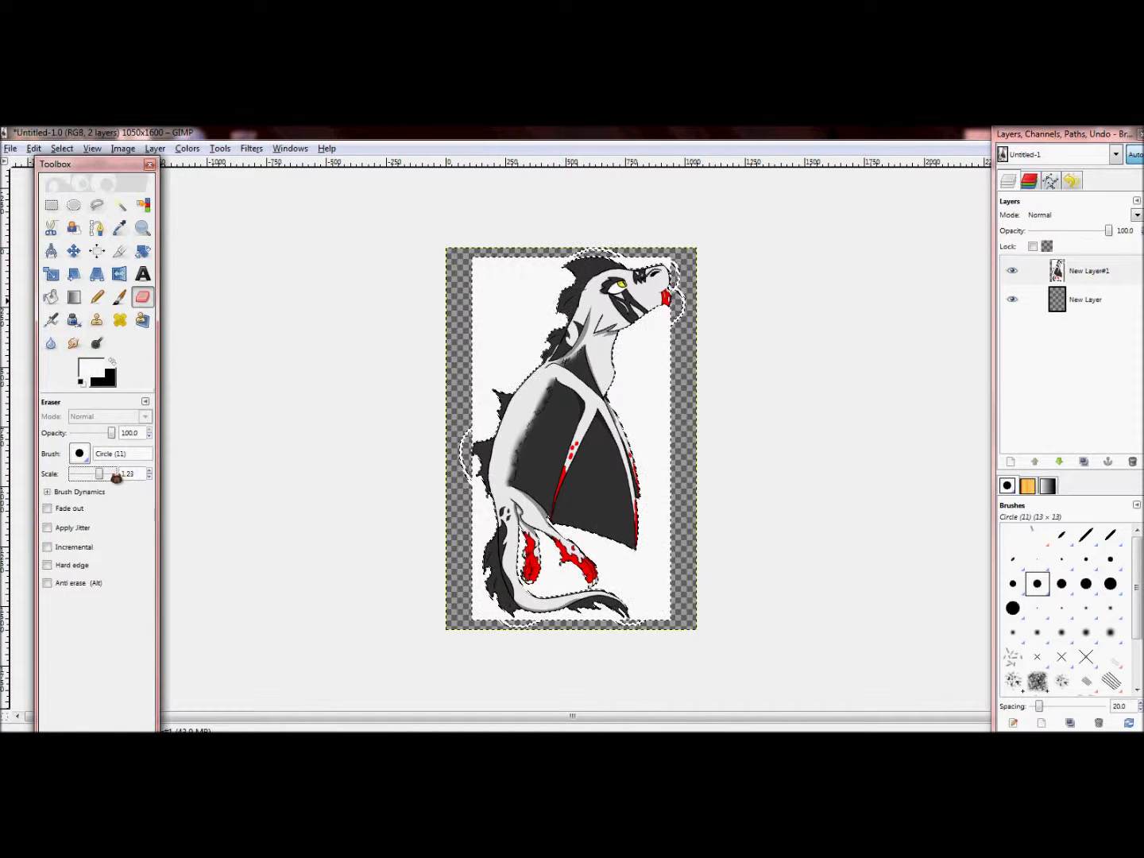
left_click_drag(472, 502, 560, 625)
left_click(80, 454)
left_click(137, 515)
key("Delete")
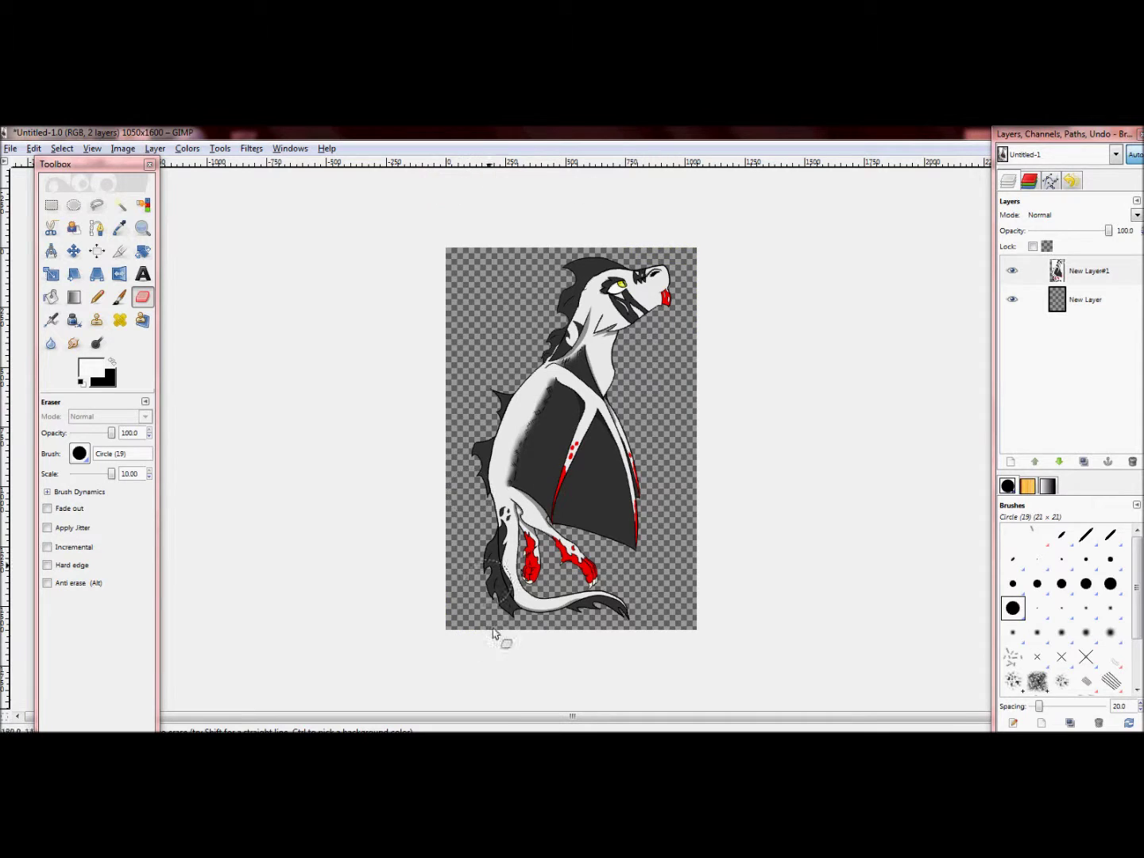
left_click(62, 148)
left_click(77, 183)
Set the Blend tool to the Neon Yellow gradient with a Radial shape and undo a trial blend across the creature.
left_click(75, 296)
left_click(90, 454)
left_click_drag(193, 485, 200, 586)
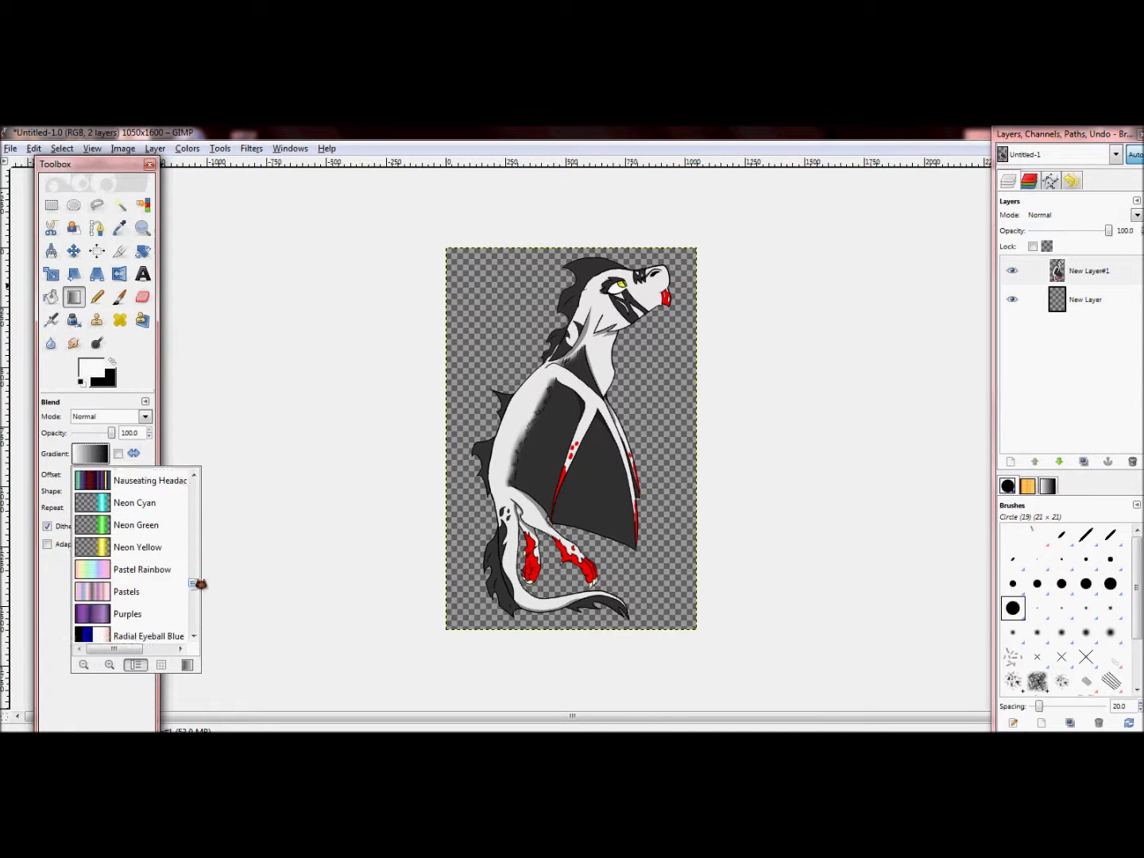
left_click(135, 548)
left_click(146, 490)
left_click(104, 544)
left_click_drag(480, 349, 676, 373)
key("ctrl+z")
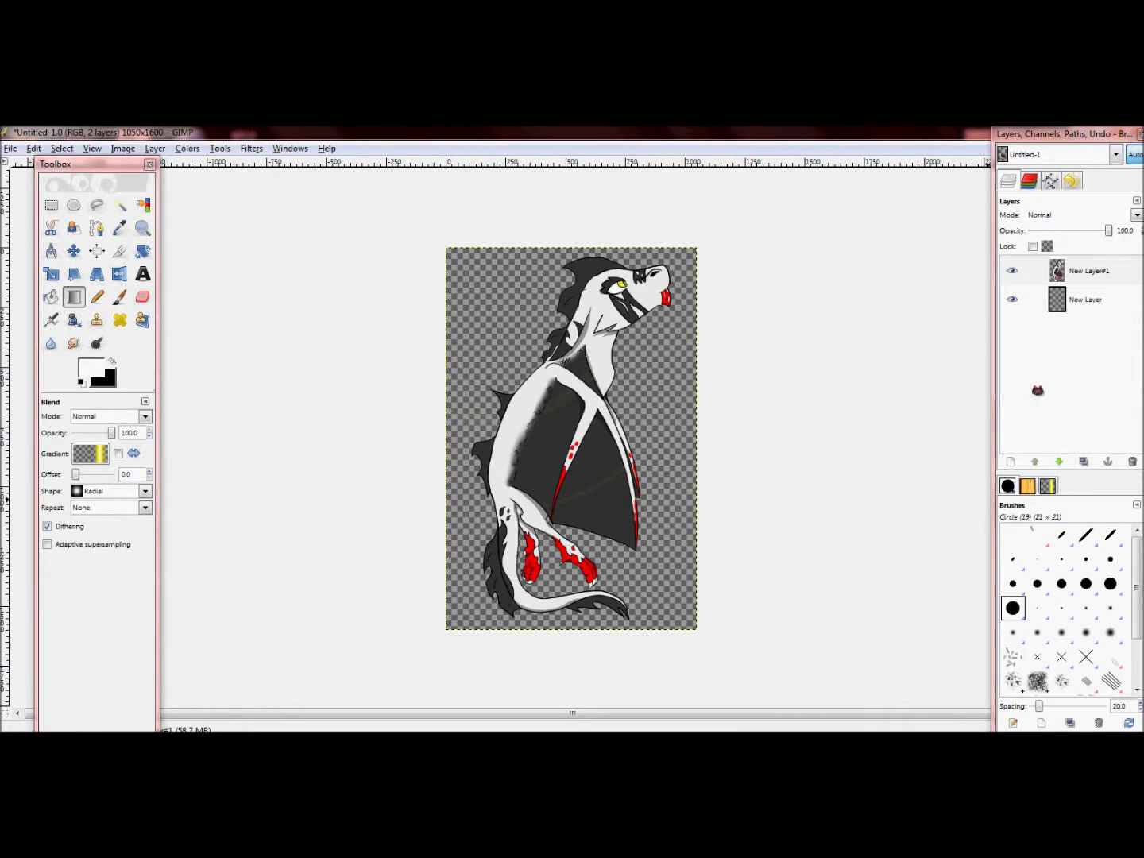
Blend neon yellow rings on New Layer behind the creature's head, neck and upper back.
left_click_drag(542, 312, 565, 311)
left_click_drag(518, 364, 546, 364)
left_click_drag(630, 391, 663, 389)
left_click_drag(635, 327, 658, 326)
left_click_drag(492, 415, 481, 456)
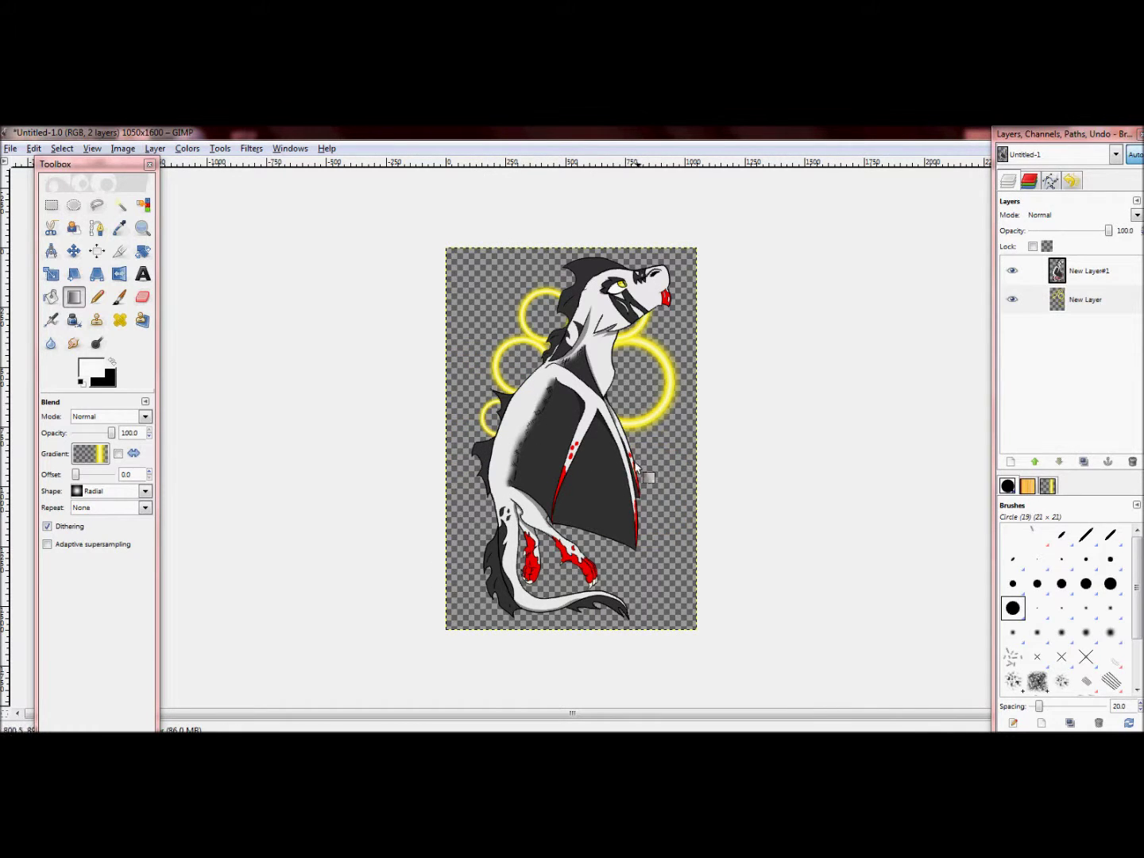
Add more neon yellow rings on New Layer behind the lower wing, around the feet and beside the base of the tail.
left_click_drag(646, 469, 647, 494)
left_click_drag(603, 534, 658, 570)
left_click_drag(560, 573, 533, 568)
left_click_drag(472, 506, 477, 518)
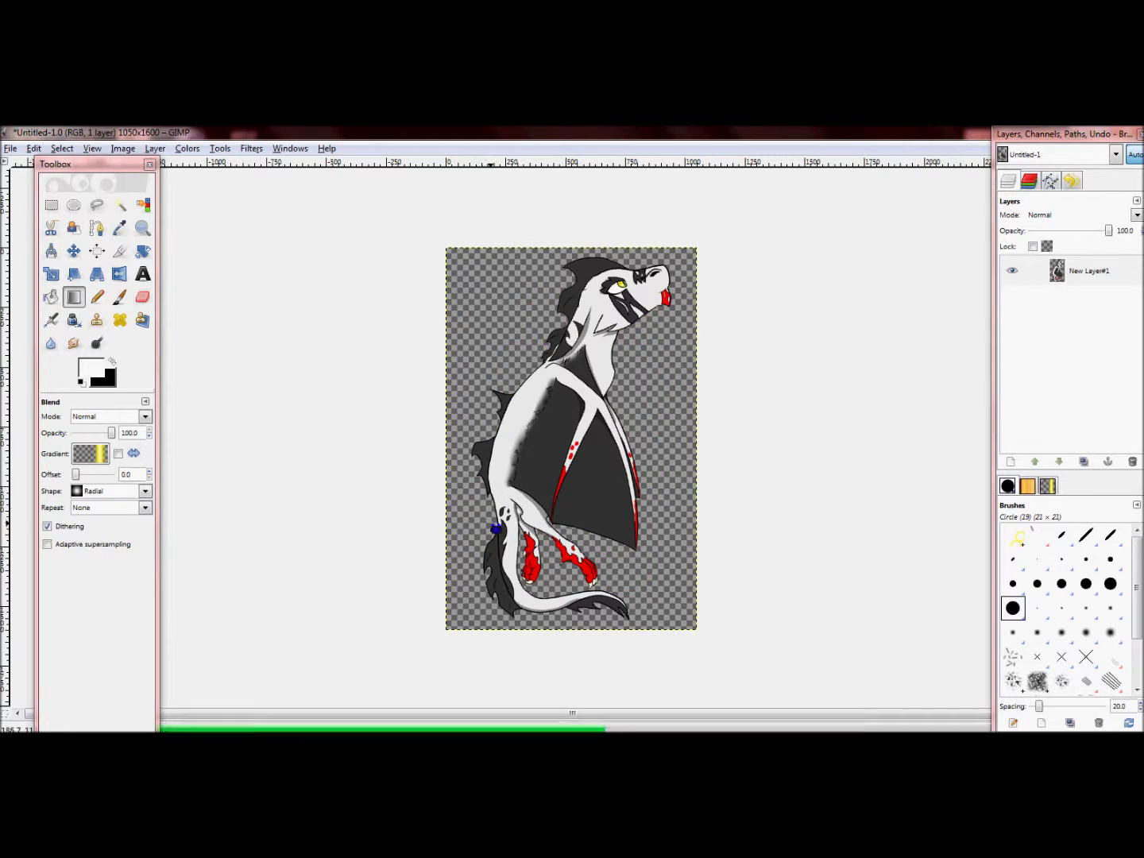
Scatter smaller neon yellow rings on New Layer along the open space behind the creature's back and beyond the wing tip.
mouse_move(468, 464)
left_mouse_down()
mouse_move(477, 475)
mouse_move(479, 439)
left_mouse_up()
left_click_drag(477, 377, 487, 386)
left_click_drag(472, 273, 476, 281)
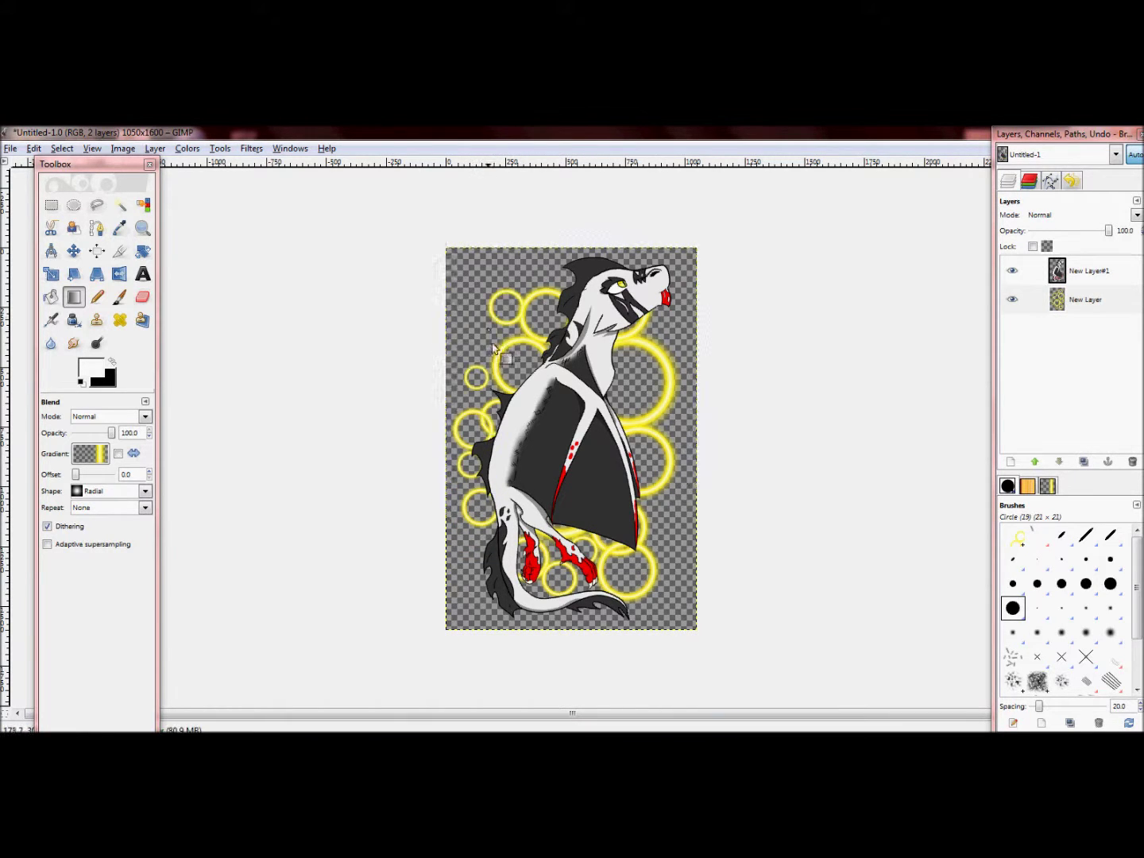
left_click_drag(668, 518, 674, 524)
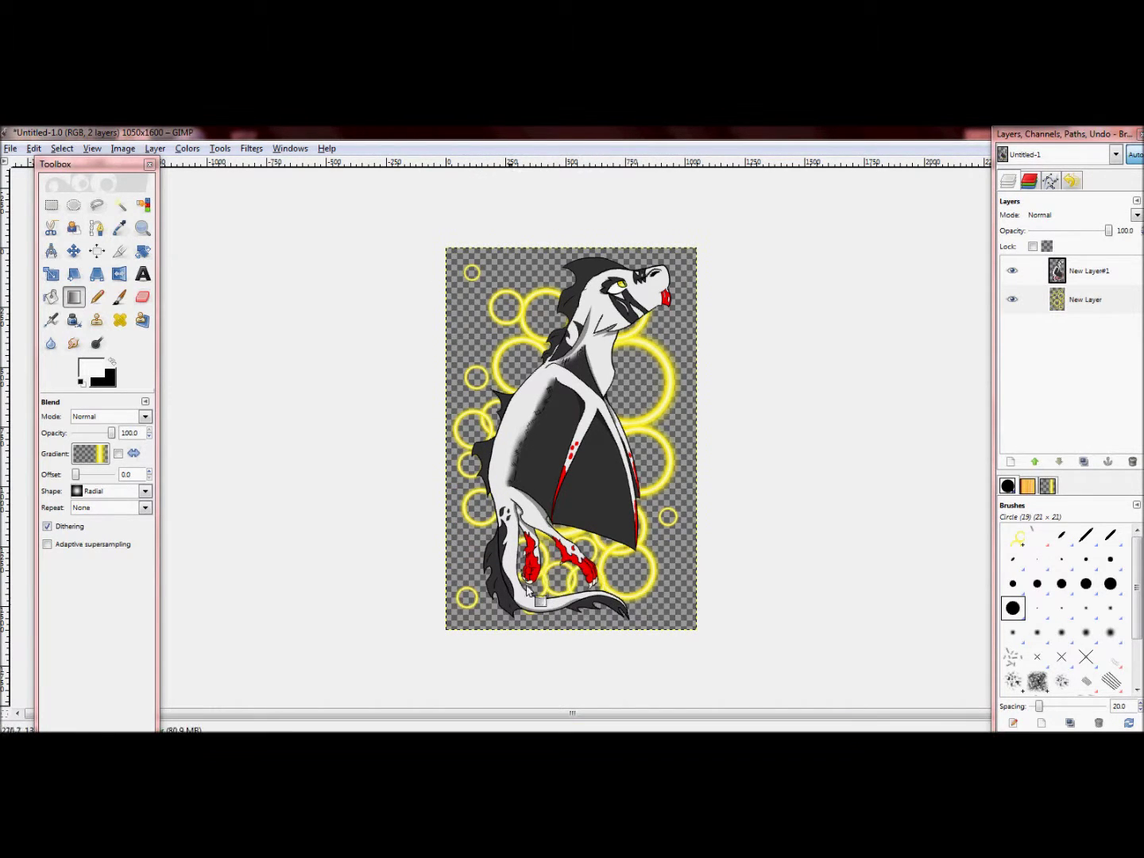
Switch the blend gradient to Neon Cyan and add small cyan rings among the yellow ones on New Layer.
left_click(89, 453)
scroll(132, 555, "down", 3)
scroll(132, 555, "up", 3)
left_click(120, 476)
left_click_drag(518, 362, 522, 366)
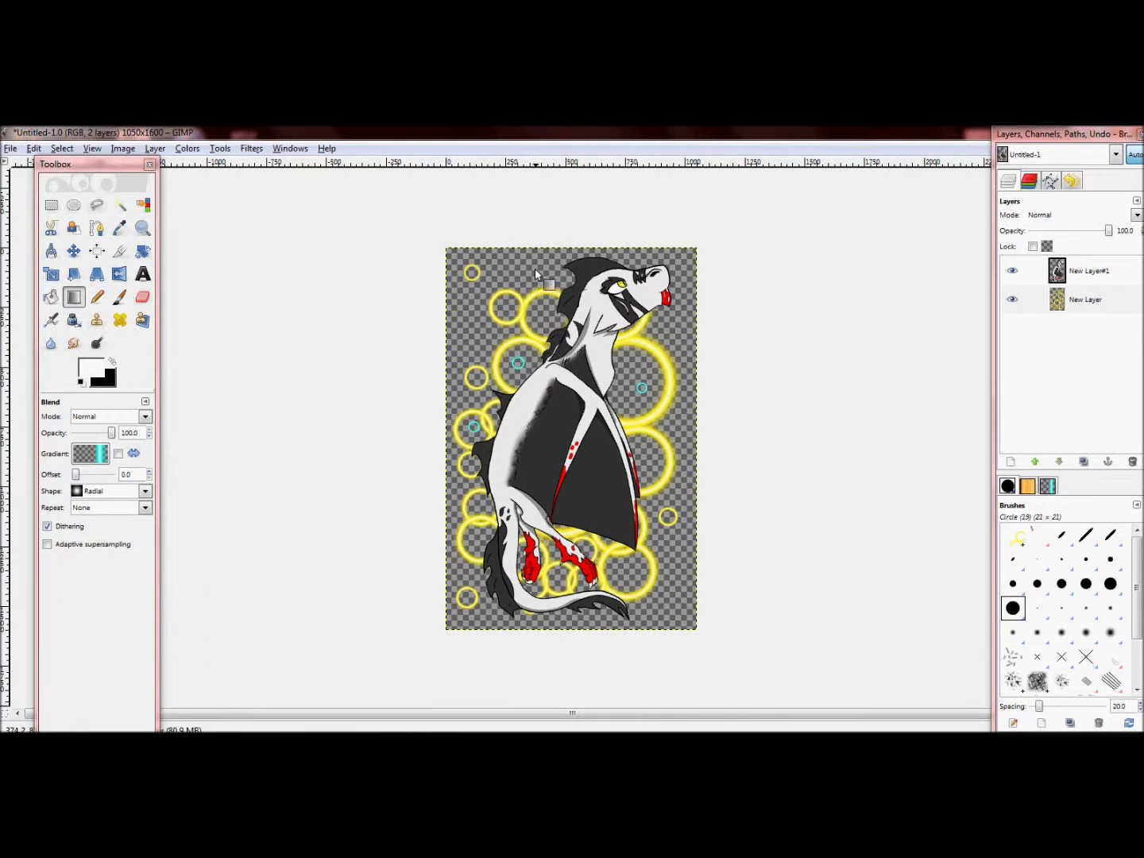
left_click_drag(474, 554, 478, 557)
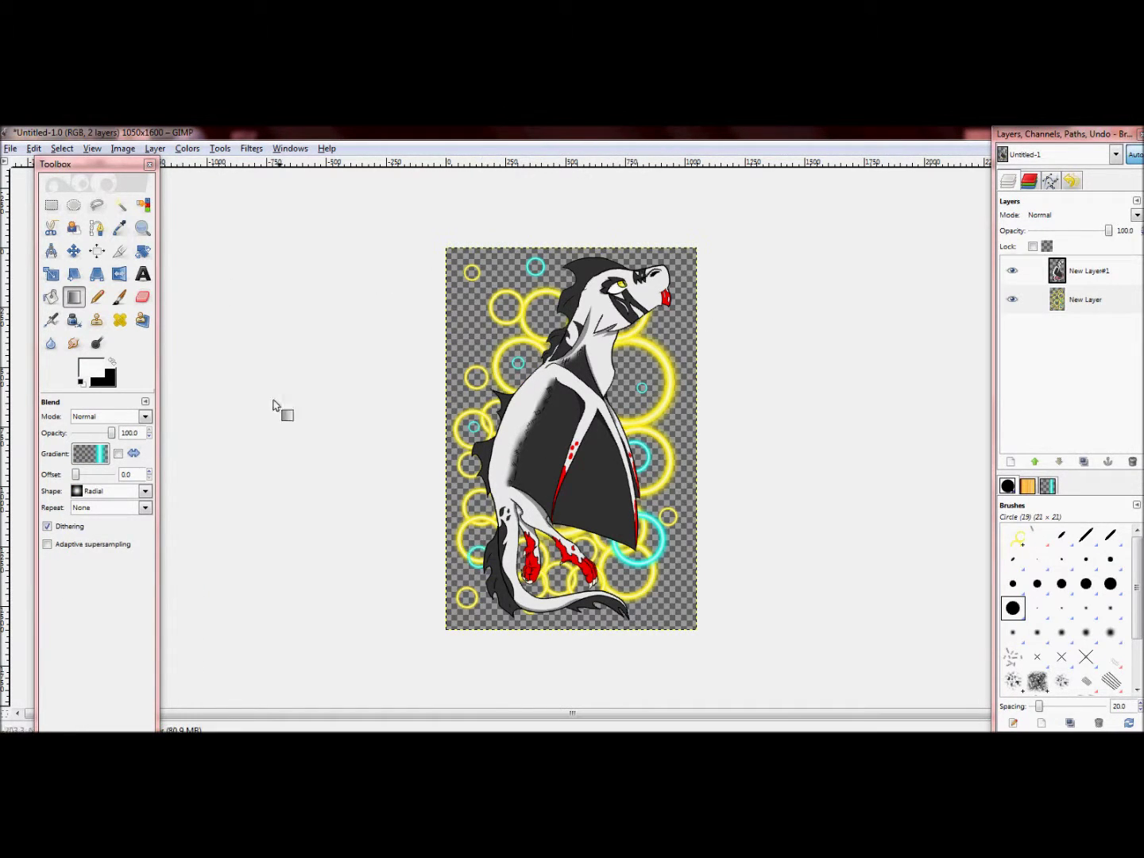